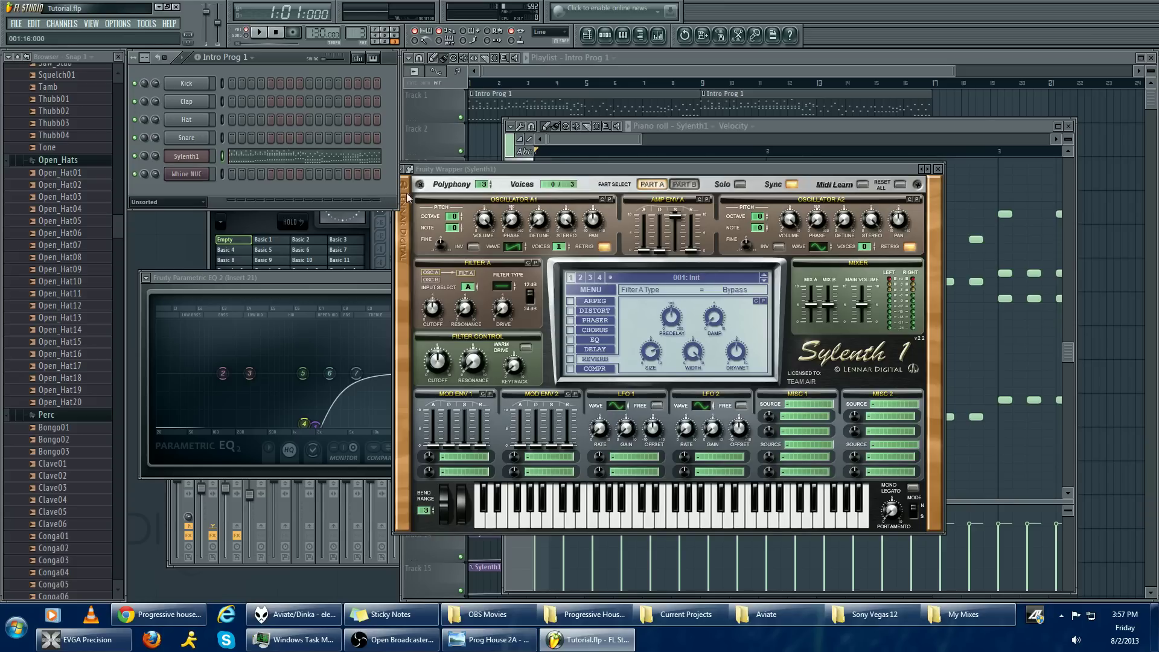
Look over the Sylenth1 channel's notes in the piano roll and its synth settings in the plugin window
click(571, 134)
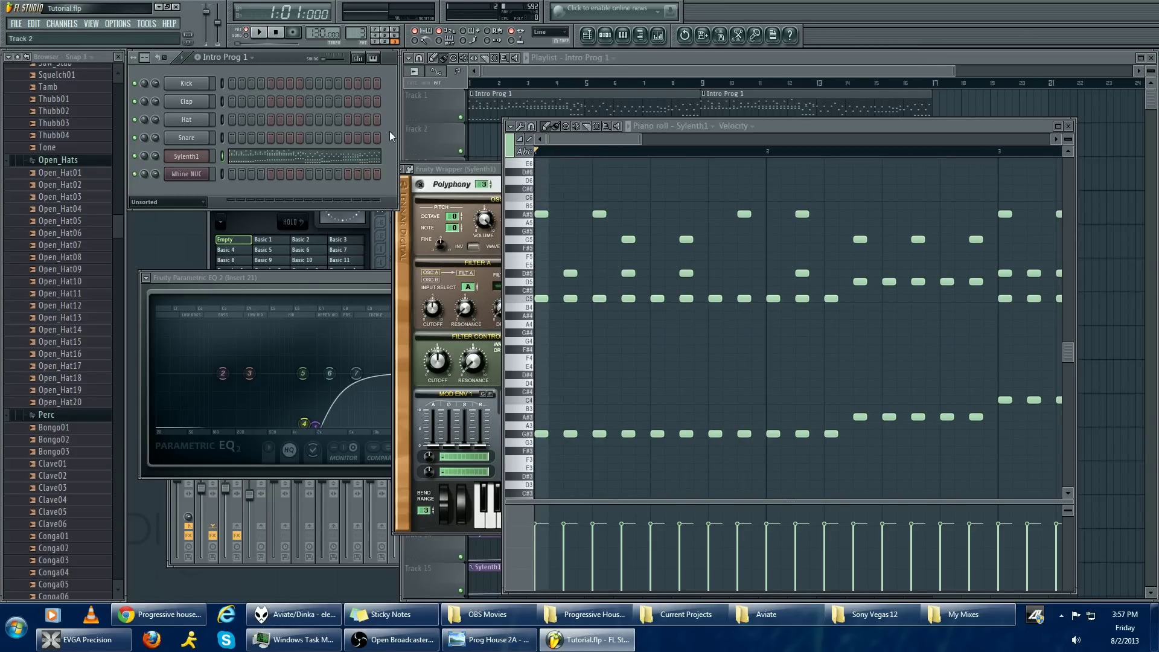
drag(591, 143, 559, 153)
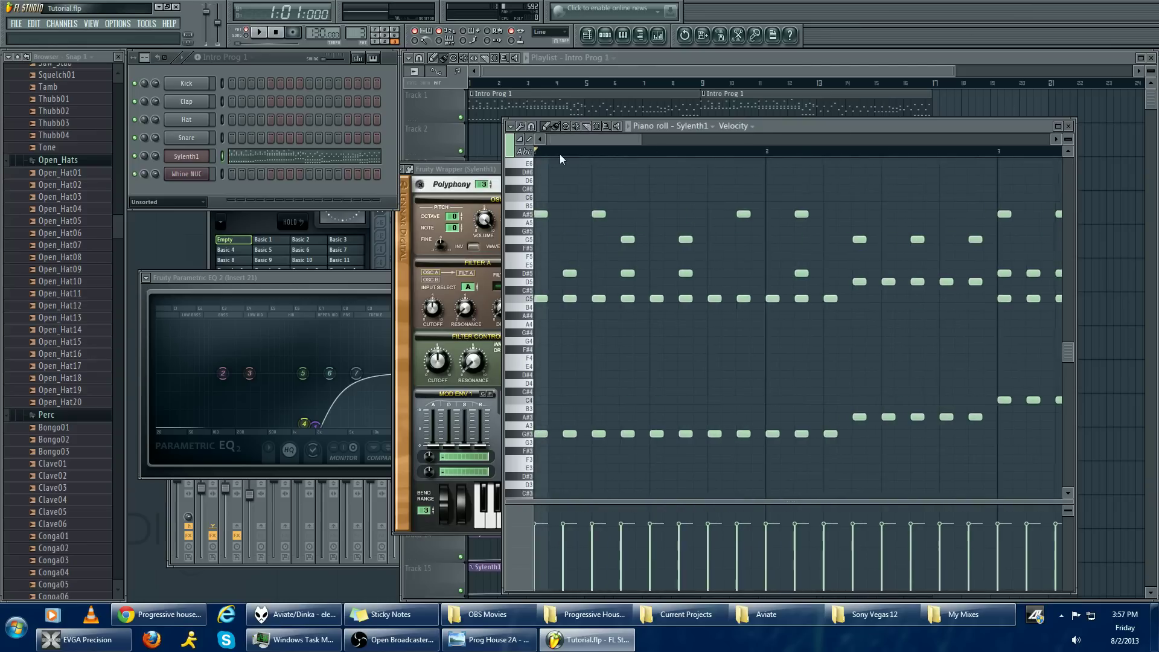
click(186, 156)
click(186, 156)
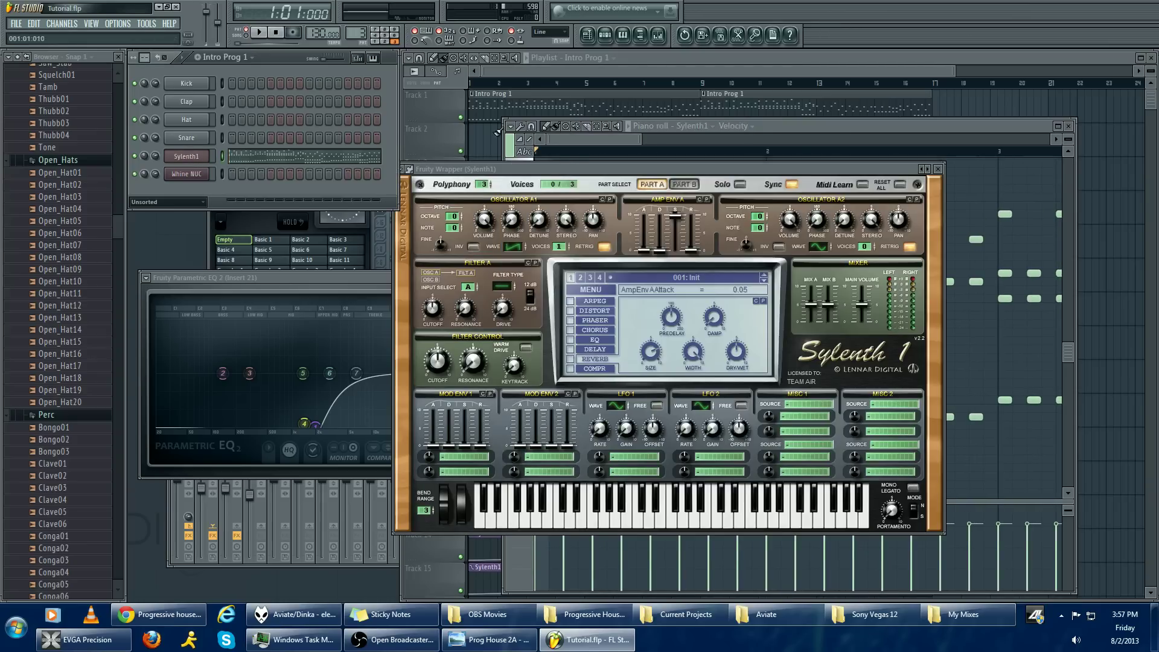
drag(548, 171, 534, 168)
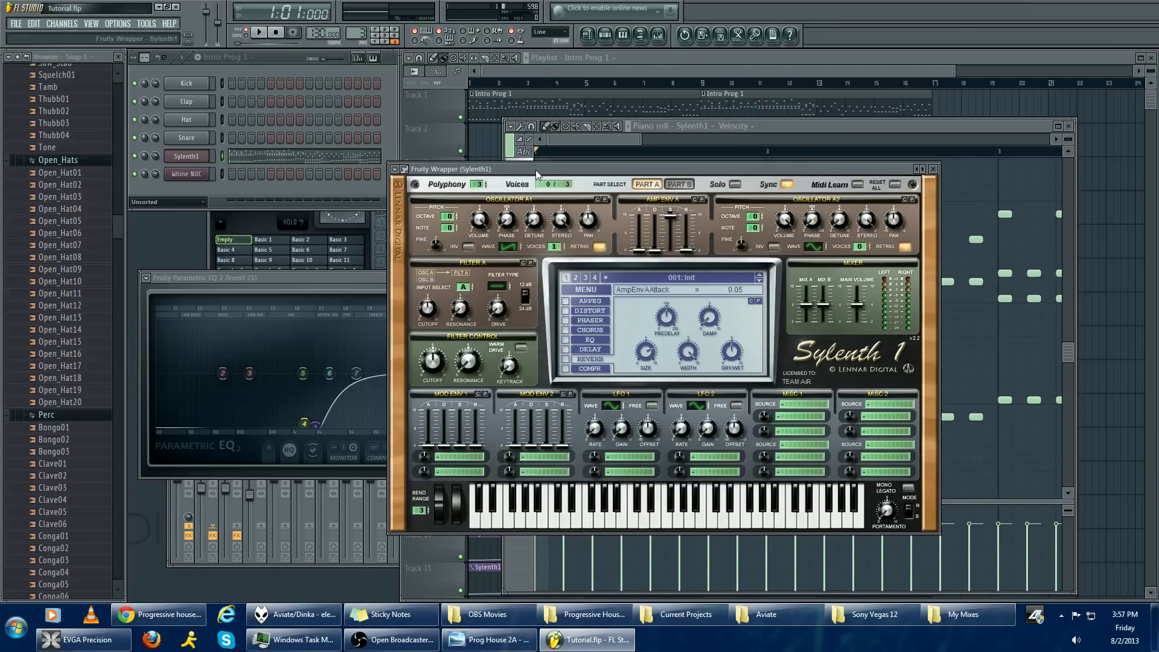
click(395, 123)
click(174, 156)
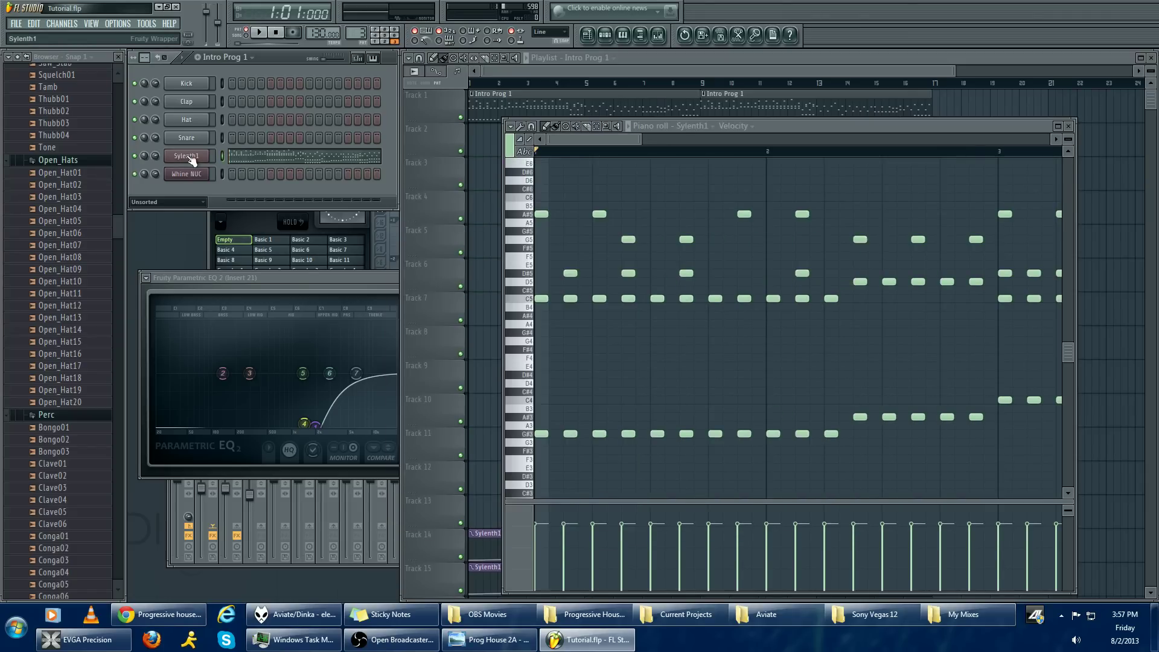
click(174, 156)
drag(515, 172, 500, 171)
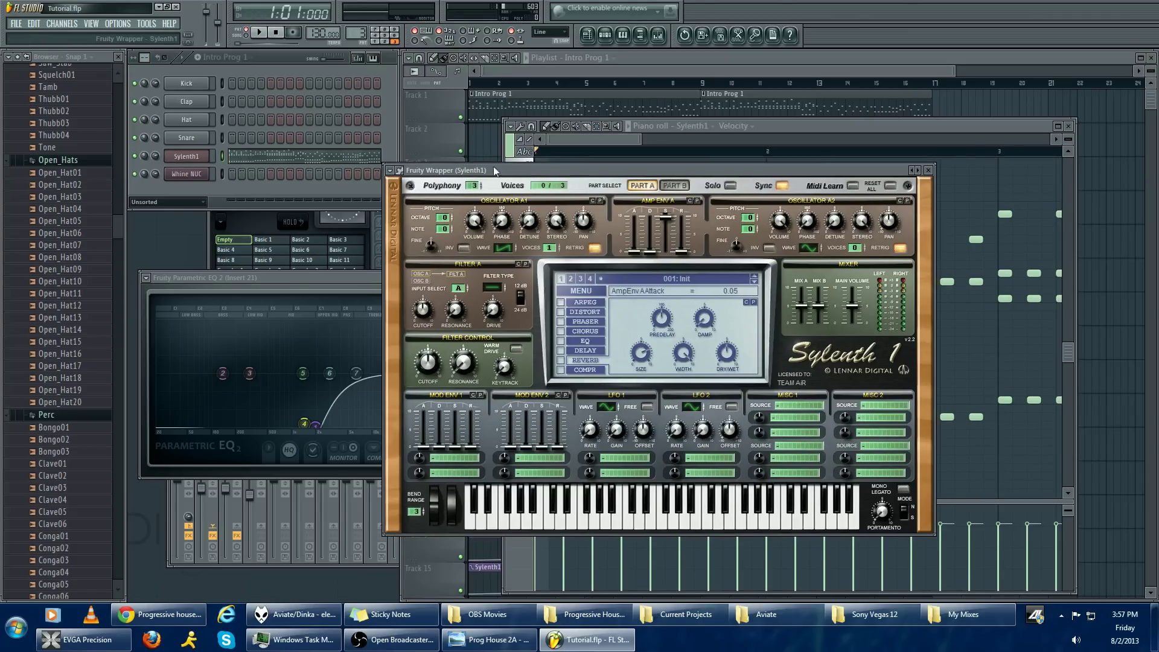
click(68, 24)
mouse_move(78, 35)
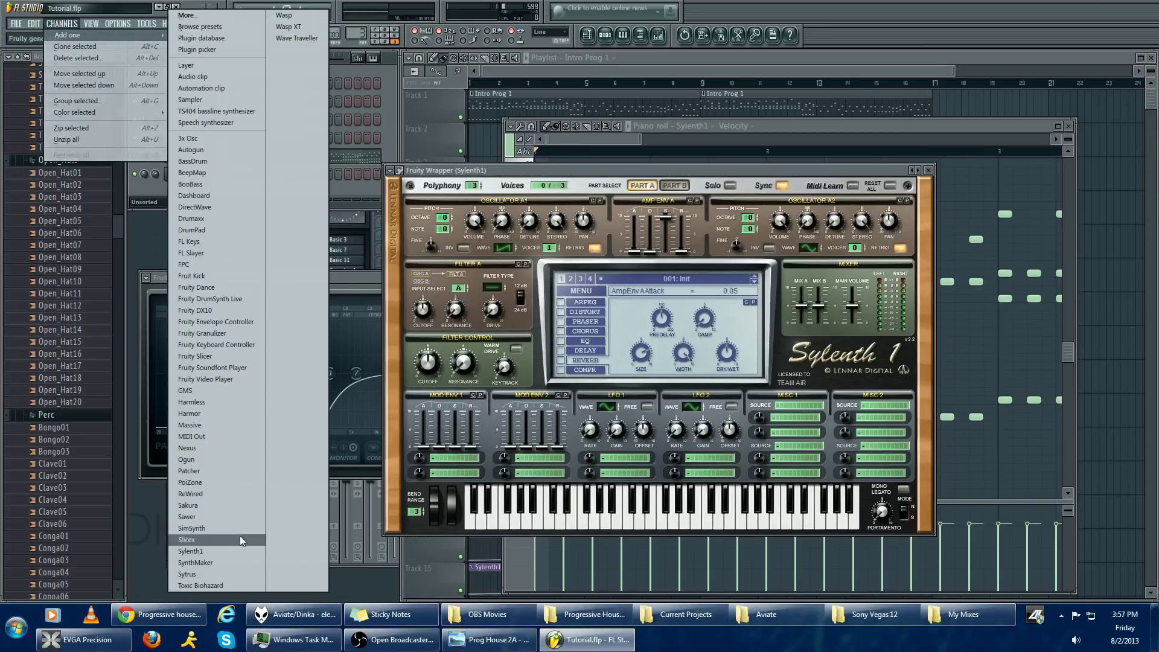
click(226, 548)
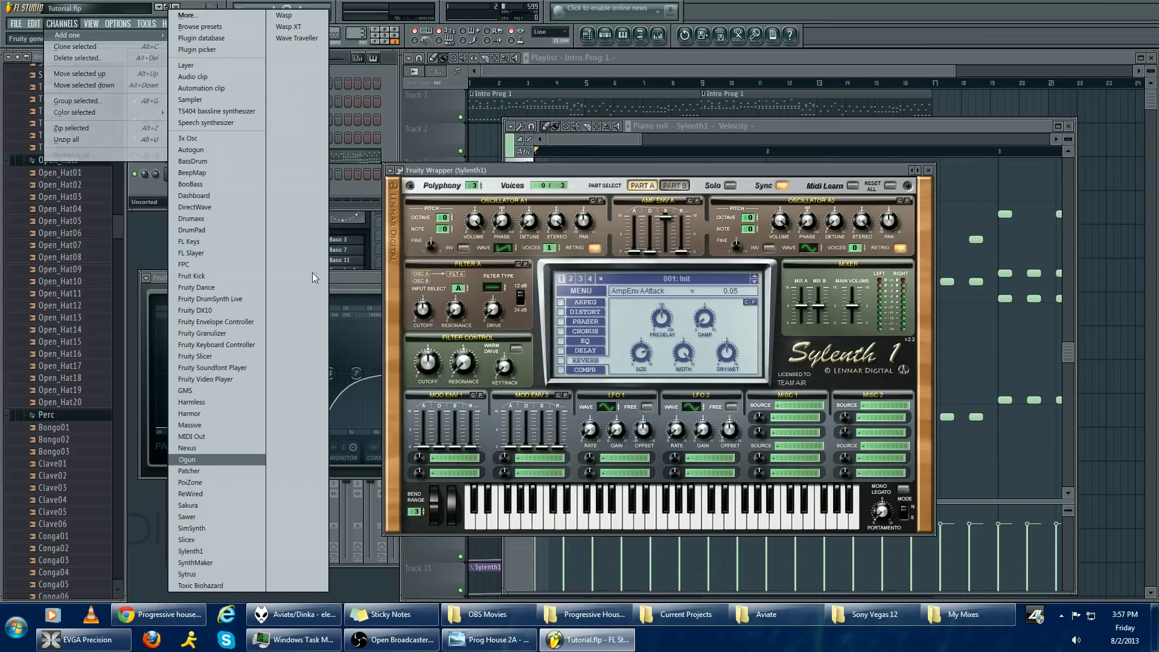
click(186, 156)
click(185, 156)
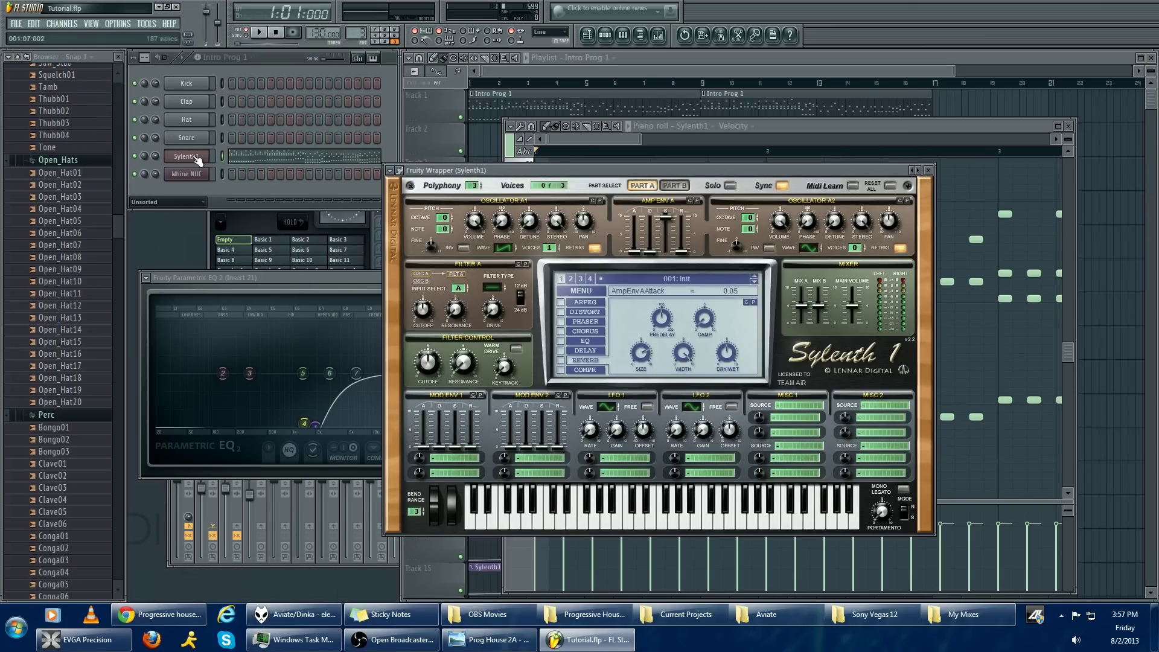
Bring the Sylenth1 window back in front of the piano roll and initialise its preset
click(624, 143)
drag(624, 143, 392, 150)
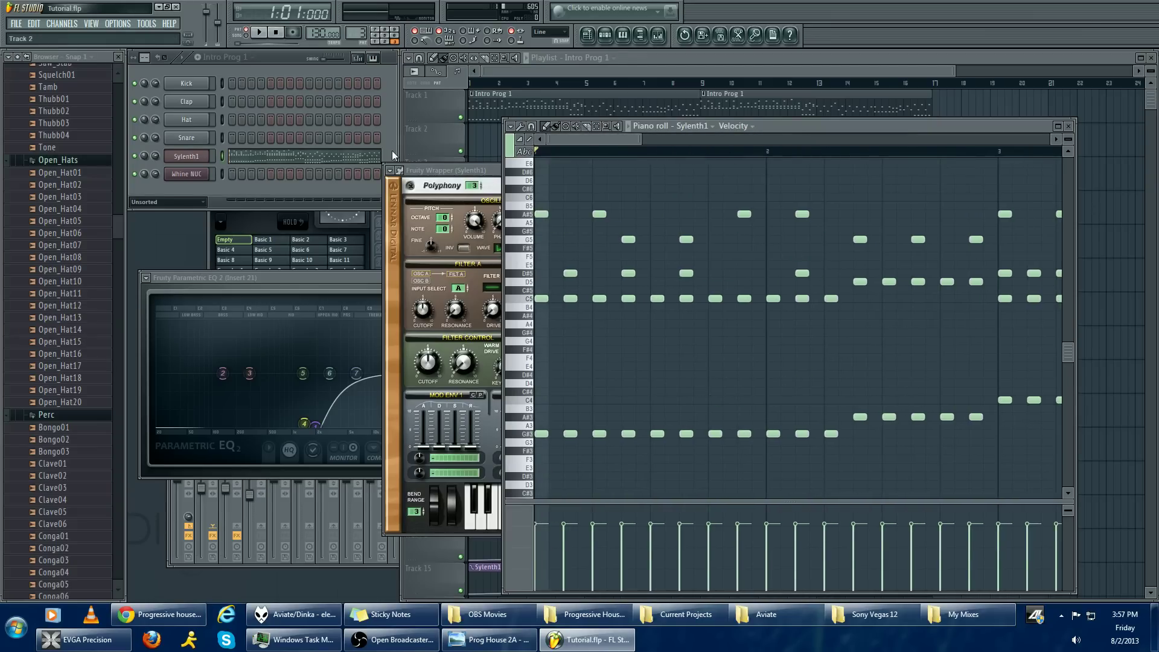
click(426, 171)
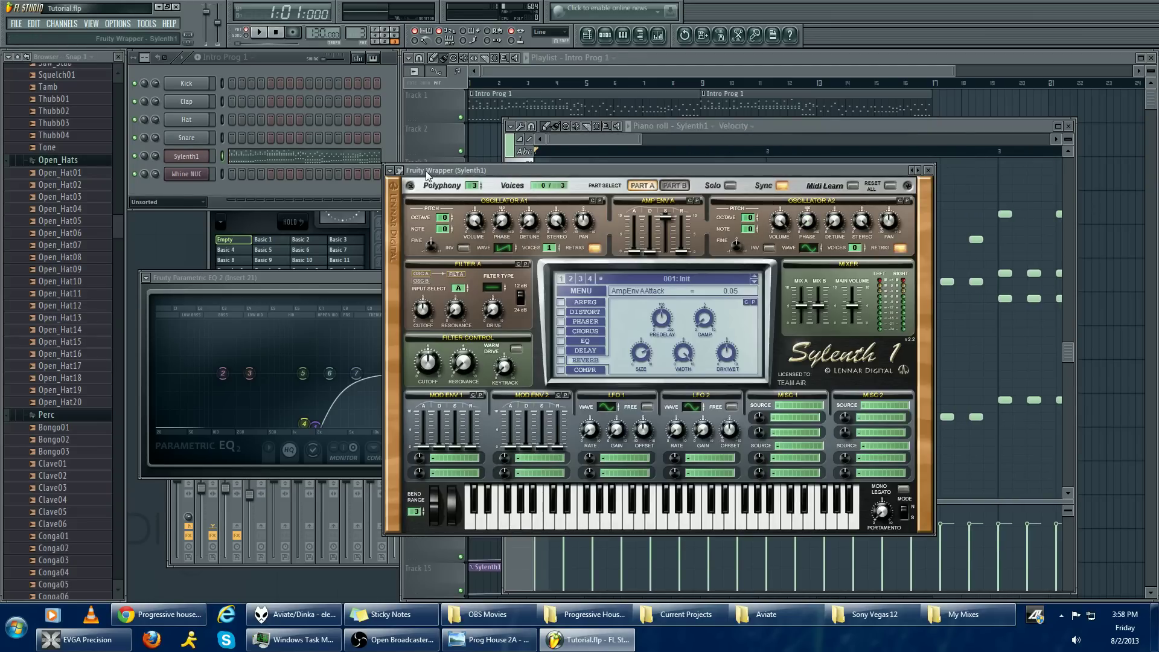
click(396, 159)
click(534, 193)
click(581, 291)
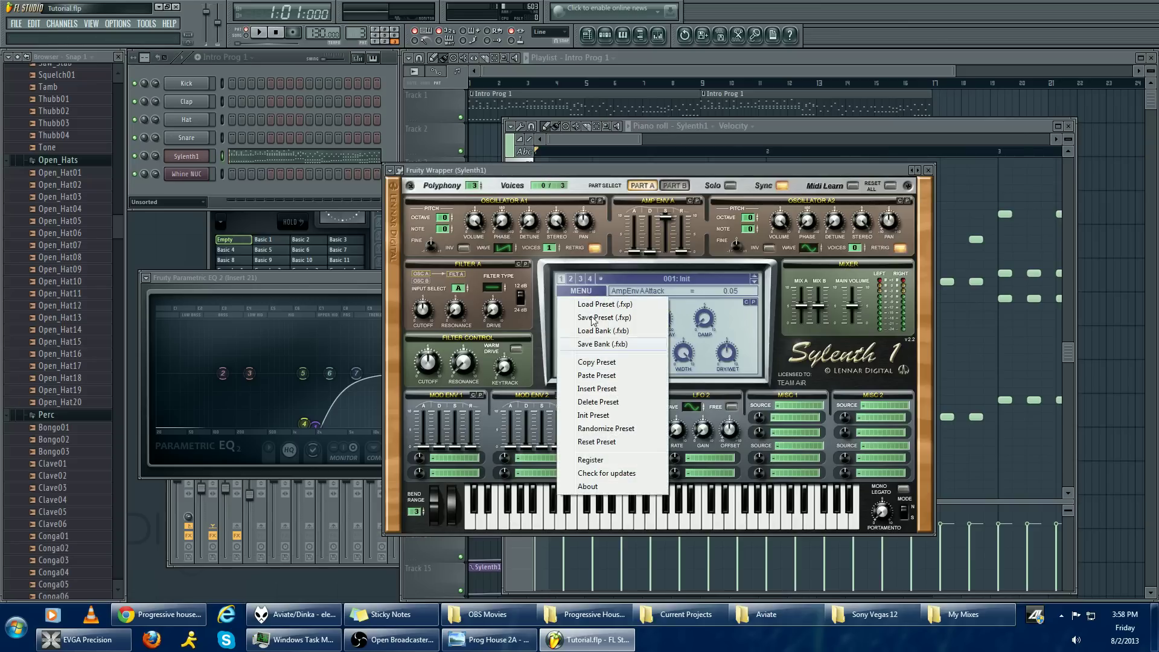
click(609, 416)
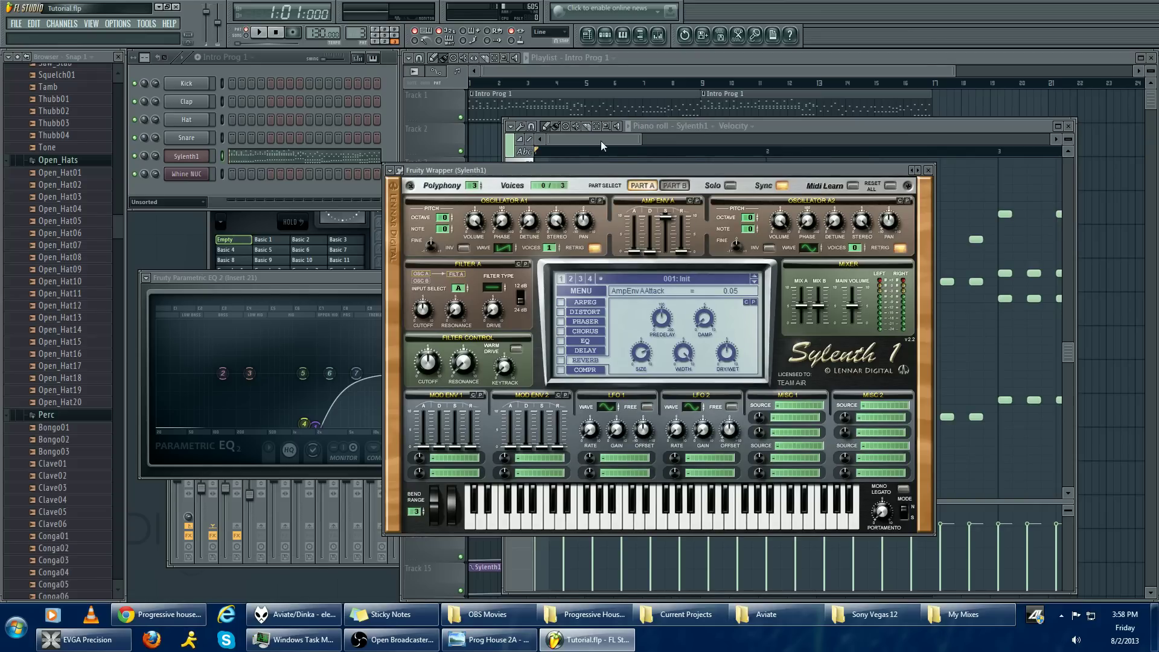
Play the pattern to hear the basic Sylenth1 sound, stop it, and shift the plugin window slightly up
key(space)
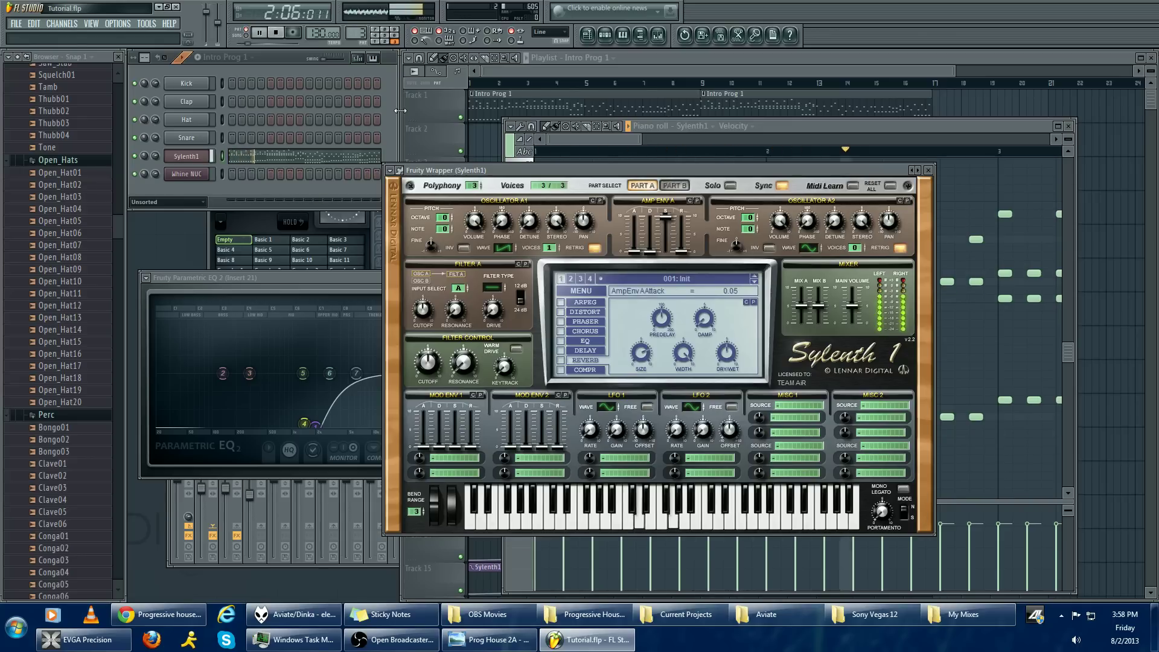
key(space)
click(567, 139)
click(494, 170)
drag(487, 168, 494, 150)
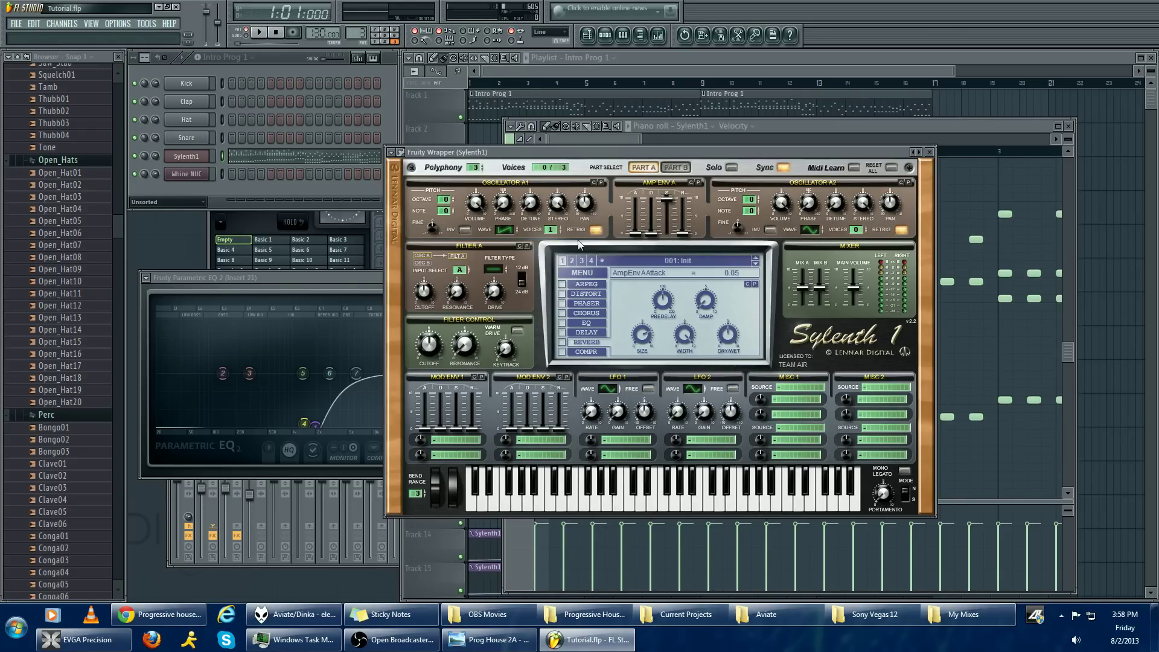
Set Oscillator A1 in Part A to 2 voices with Retrig off and detune 3.05, and audition the pattern
click(651, 169)
click(642, 168)
drag(552, 232, 552, 223)
click(594, 230)
drag(531, 210, 532, 182)
key(space)
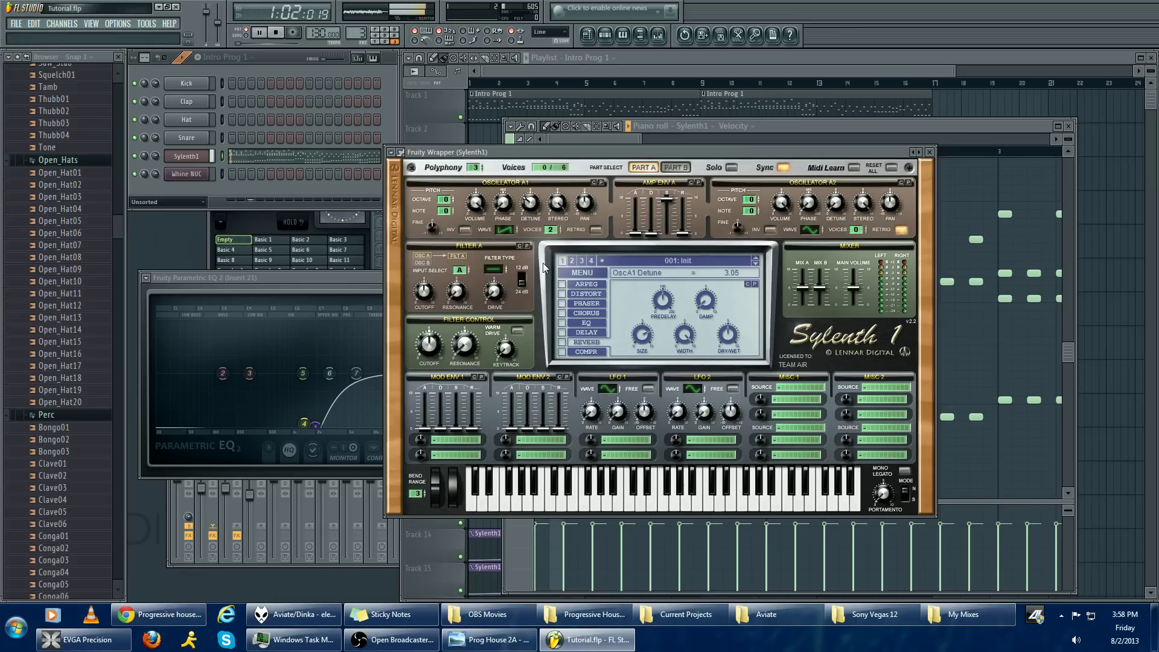
key(space)
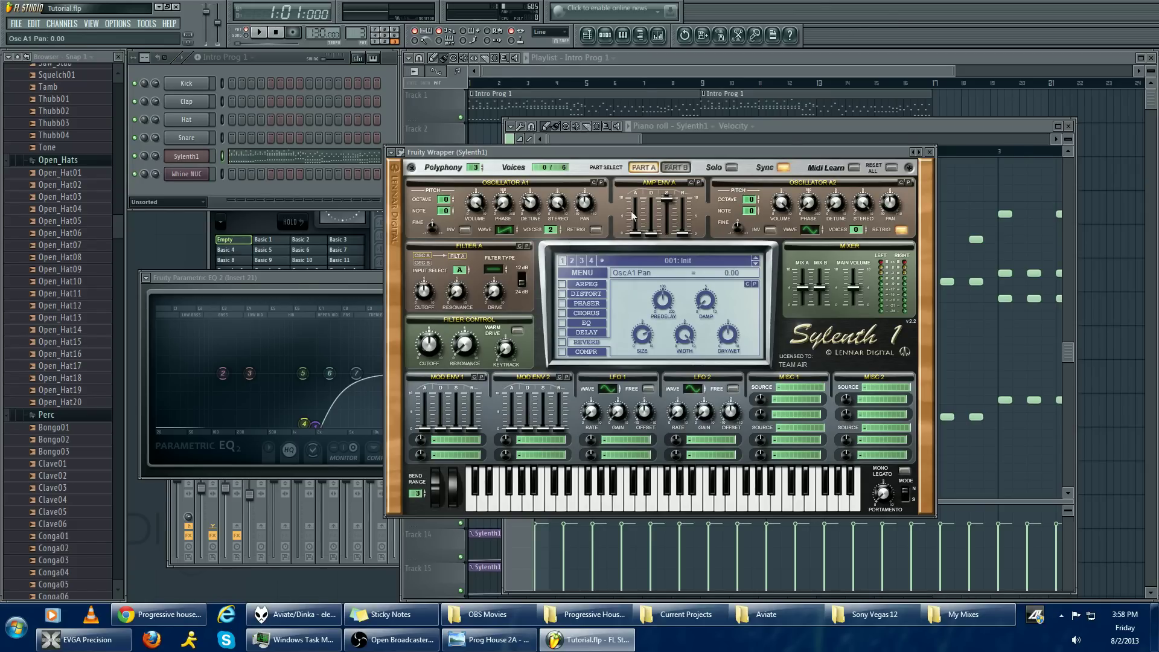
Set Oscillator B2 in Part B to a saw wave with 2 voices, Retrig off and detune 3.43, and audition the pattern
click(676, 167)
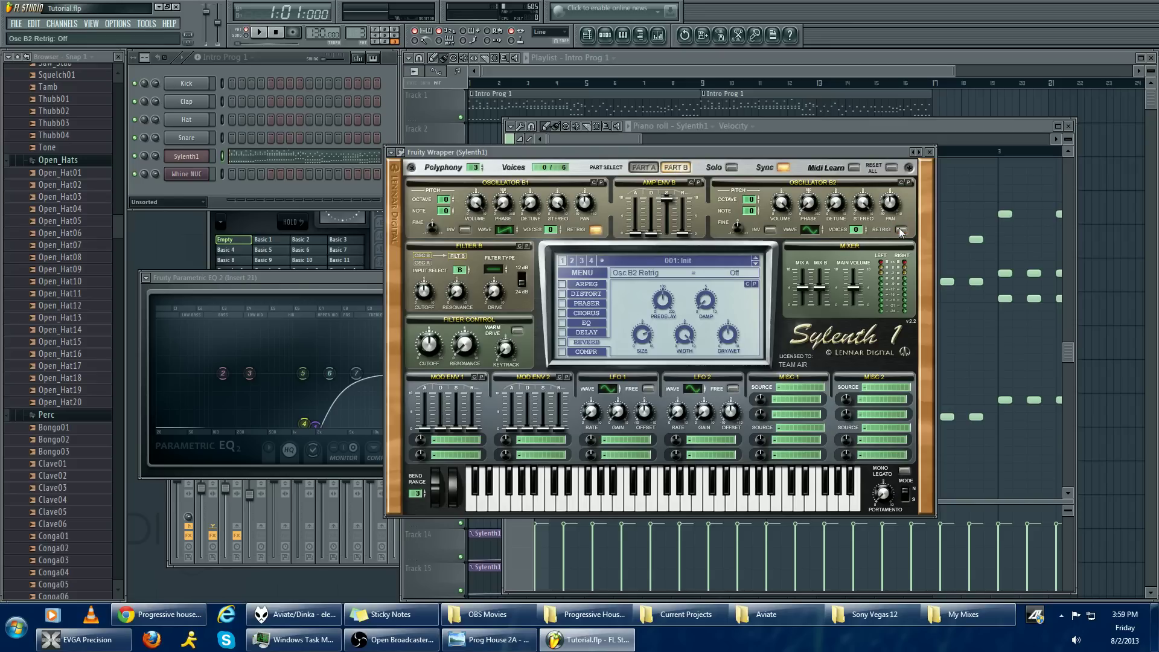
click(655, 168)
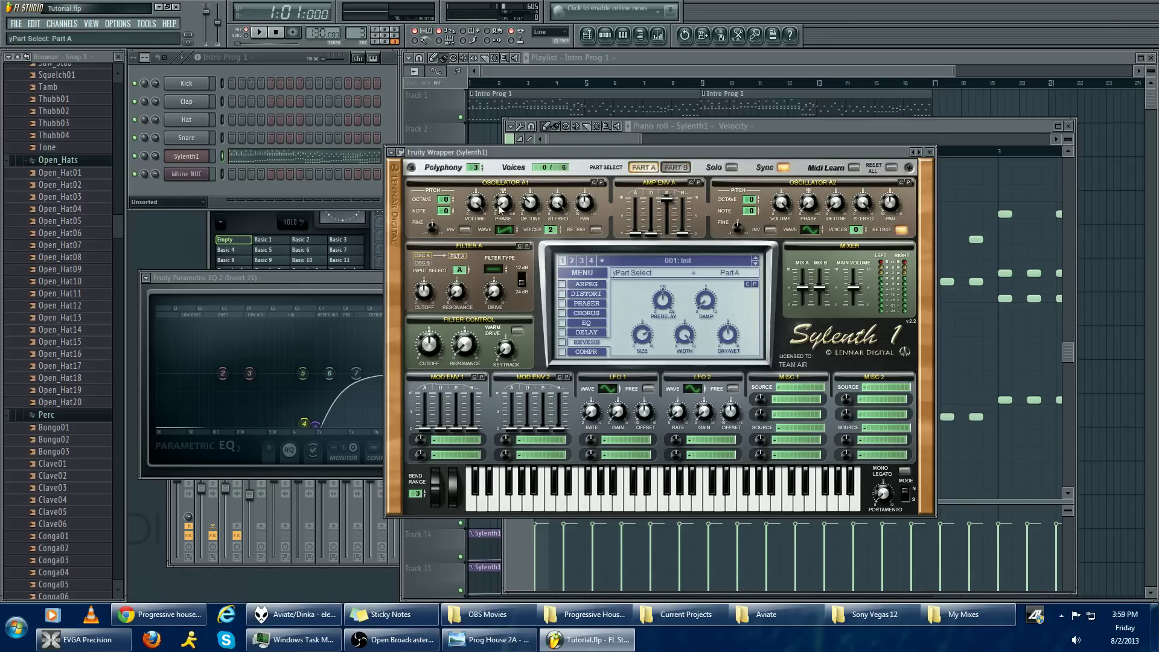
click(674, 168)
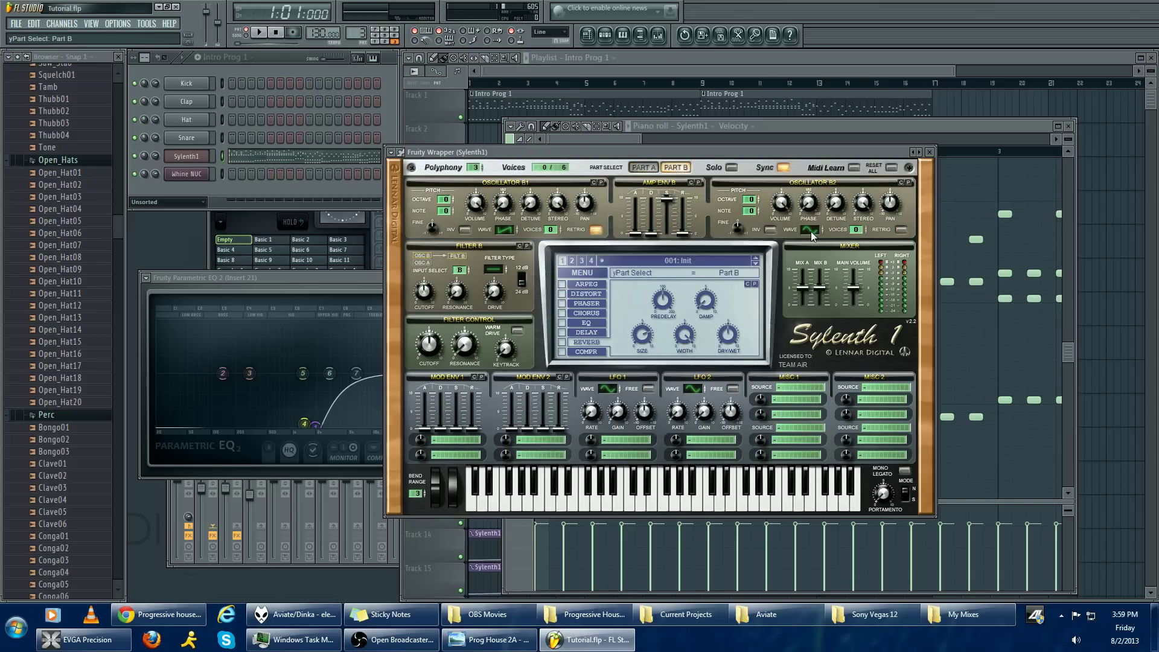
scroll(858, 231, up, 2)
drag(840, 207, 847, 172)
key(space)
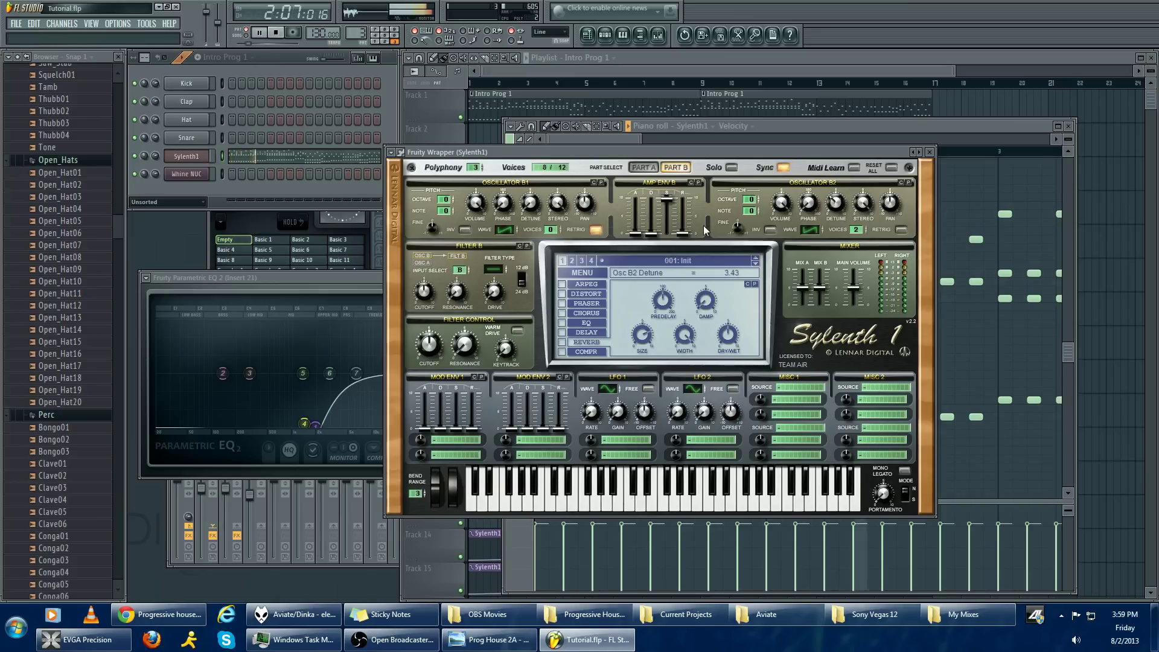
key(space)
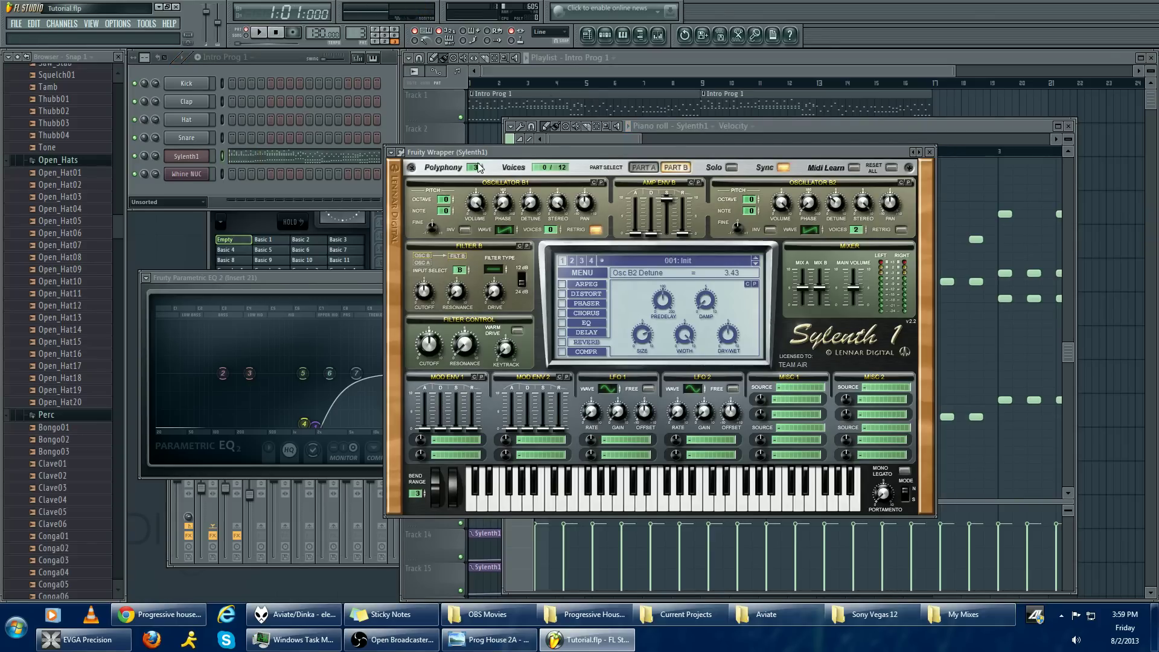
Raise Sylenth1's polyphony to 6 and check the stacked chord notes in the piano roll
scroll(478, 167, up, 3)
click(563, 136)
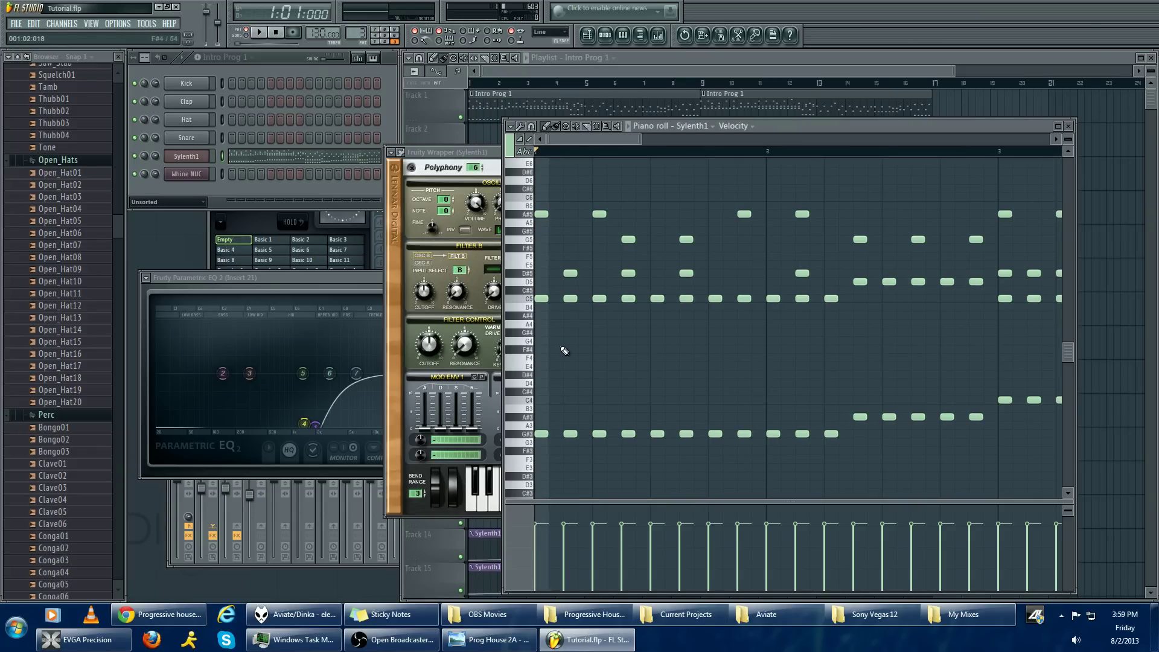
click(492, 154)
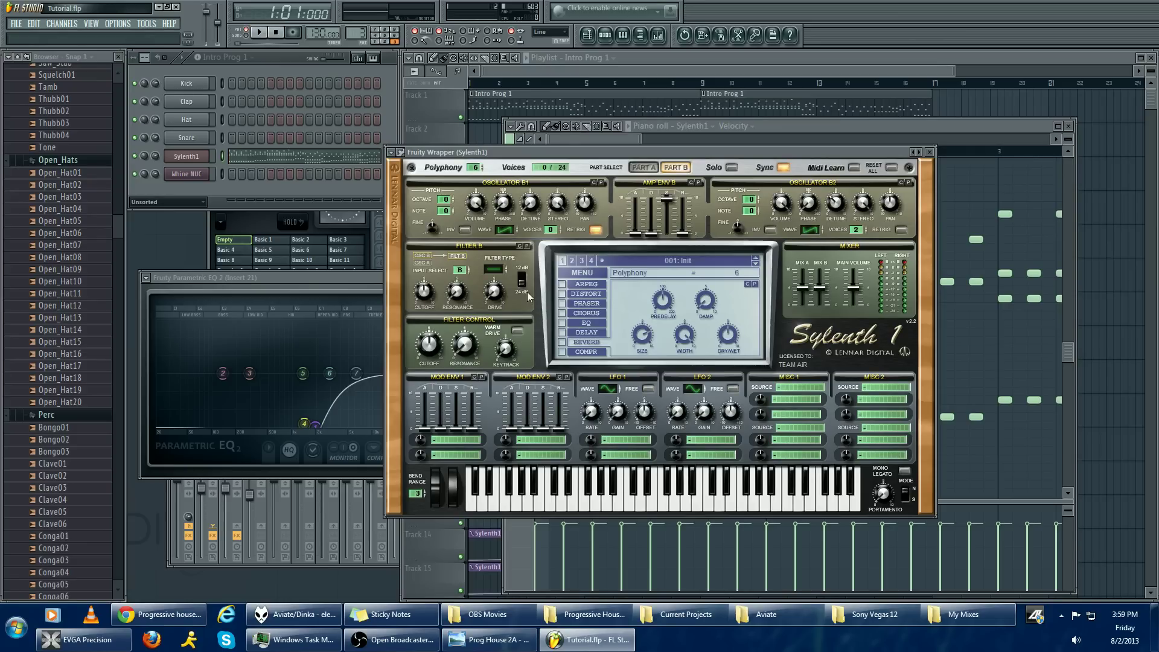
Set Filter A in Part A to a 12 dB low-pass with its input taken from both parts (A+B)
click(645, 167)
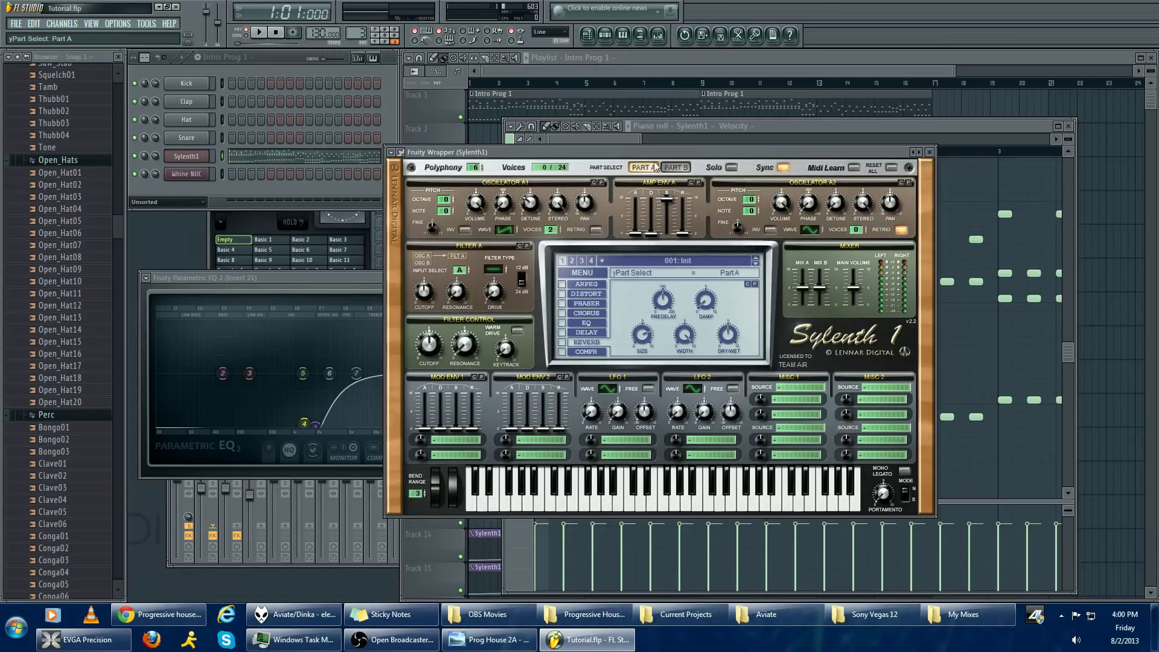
click(499, 274)
click(523, 282)
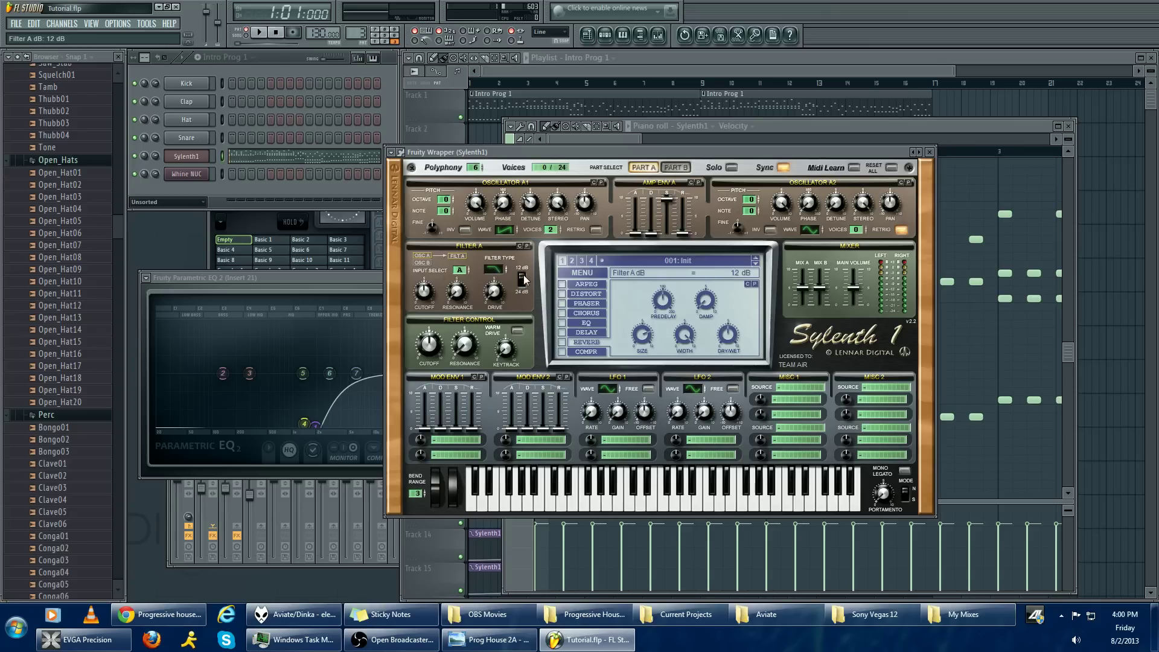
click(465, 271)
Set Filter B in Part B to low-pass with its input set to B+A
click(678, 168)
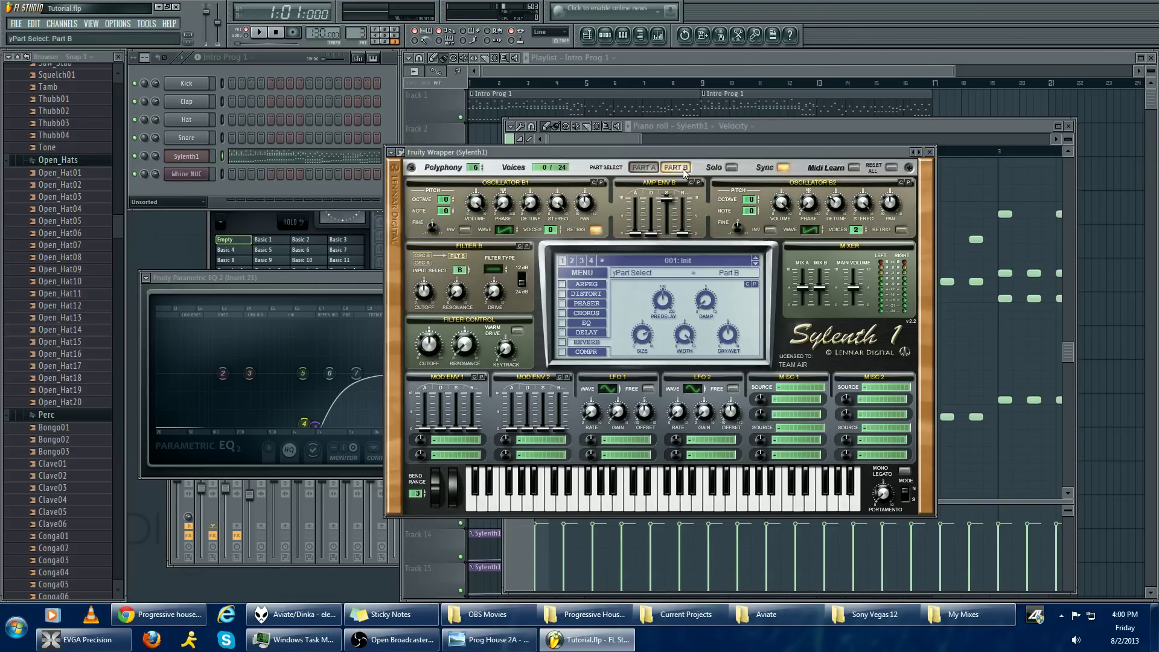
click(499, 268)
click(462, 271)
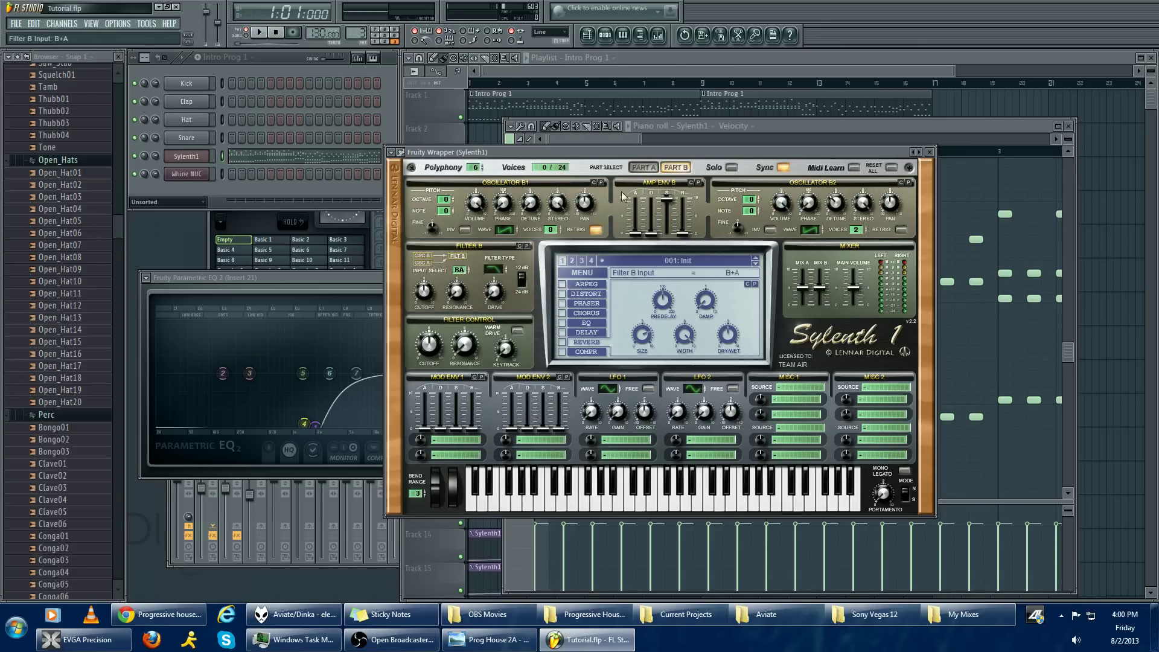
Switch on Warm Drive in Filter Control and lower the main cutoff to 234.94 Hz while the pattern plays
click(642, 169)
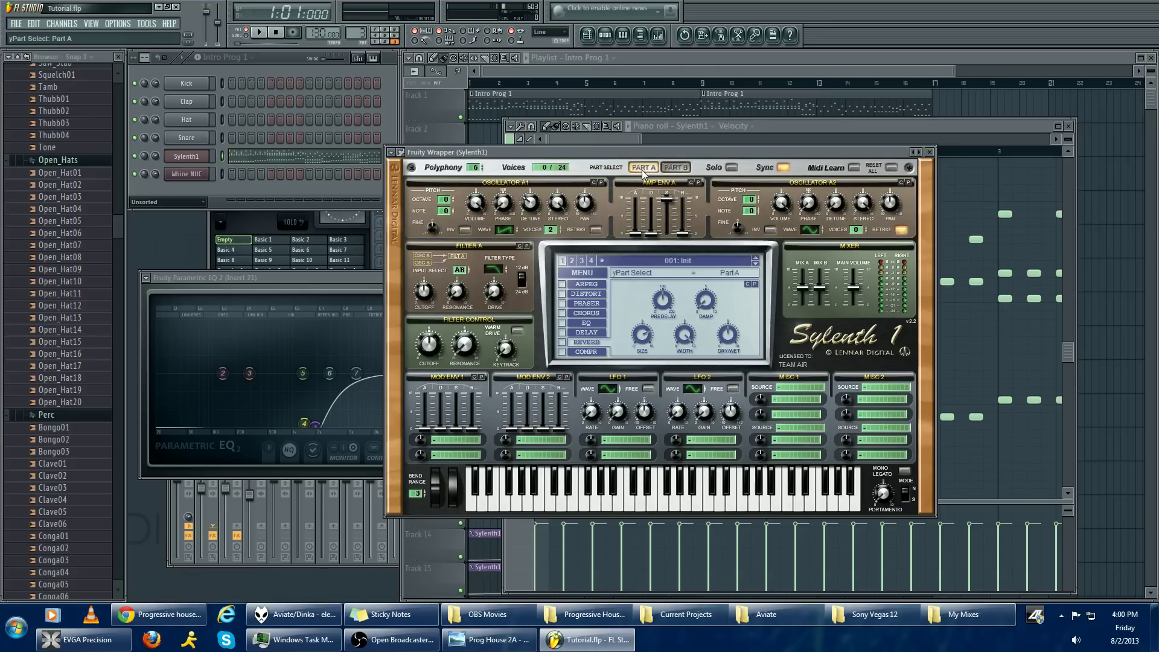
click(517, 331)
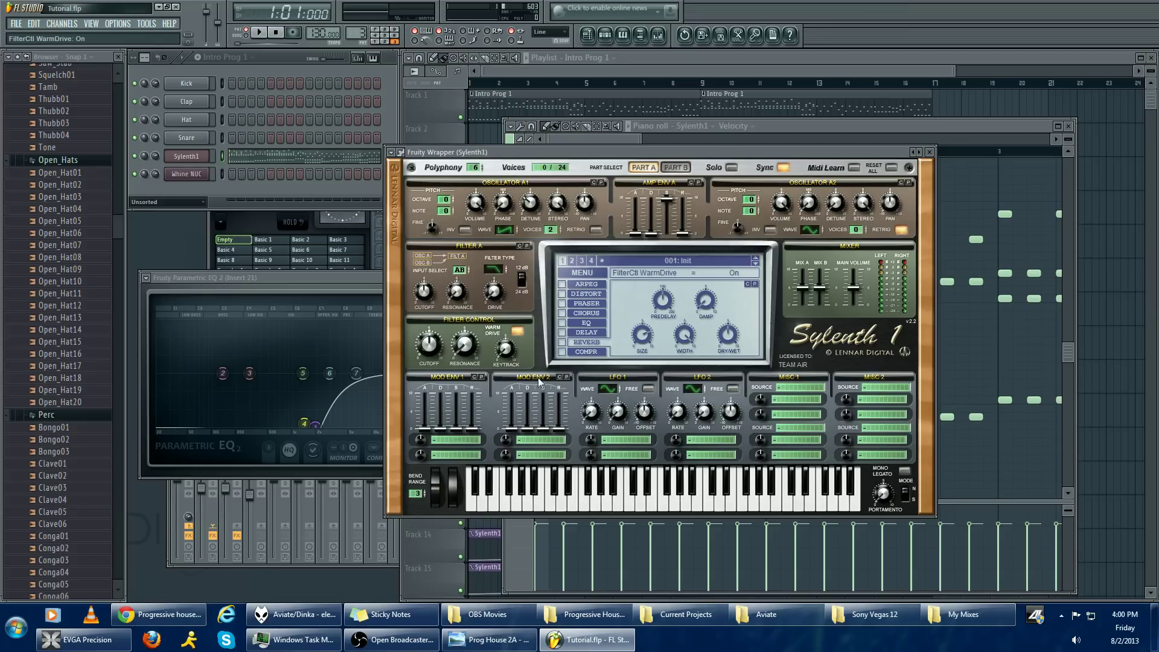
key(space)
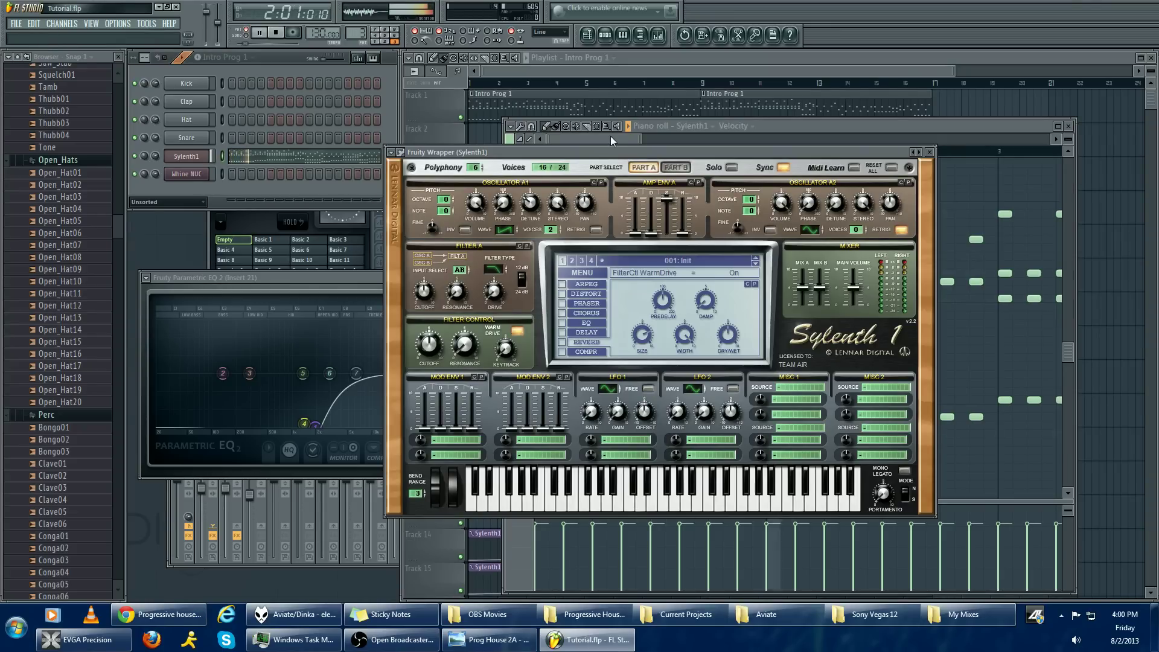
click(429, 353)
mouse_move(429, 353)
mouse_down()
mouse_move(423, 361)
mouse_move(437, 322)
mouse_move(432, 341)
mouse_up()
key(space)
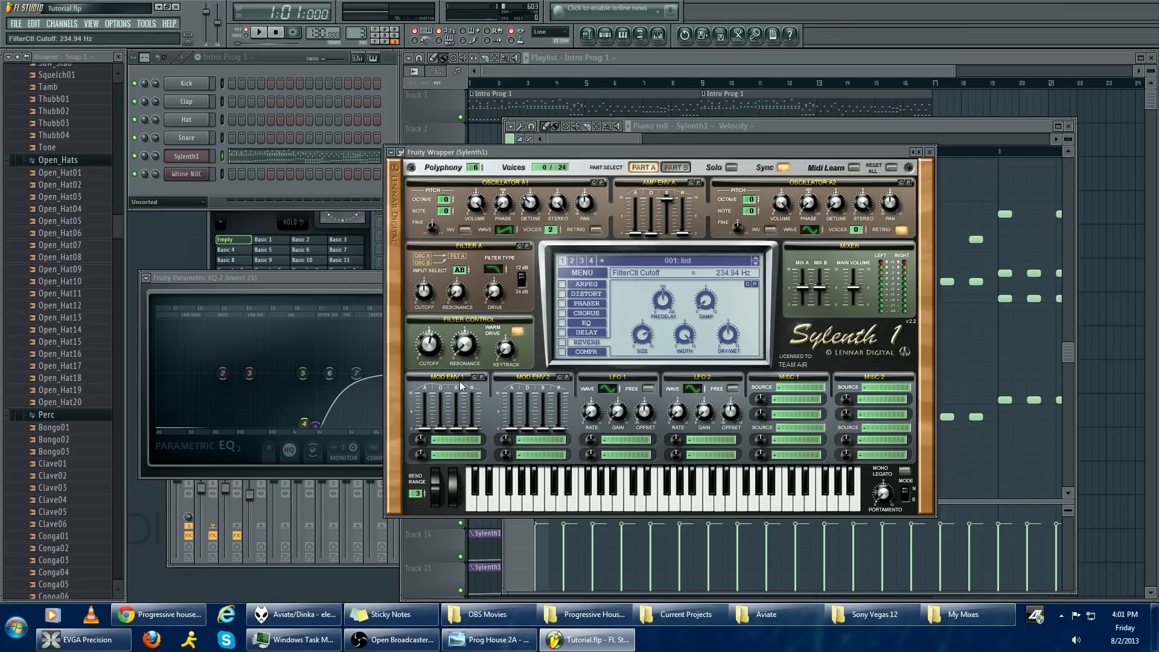
Route Mod Env 1 to Cutoff AB and raise its decay and release
click(462, 444)
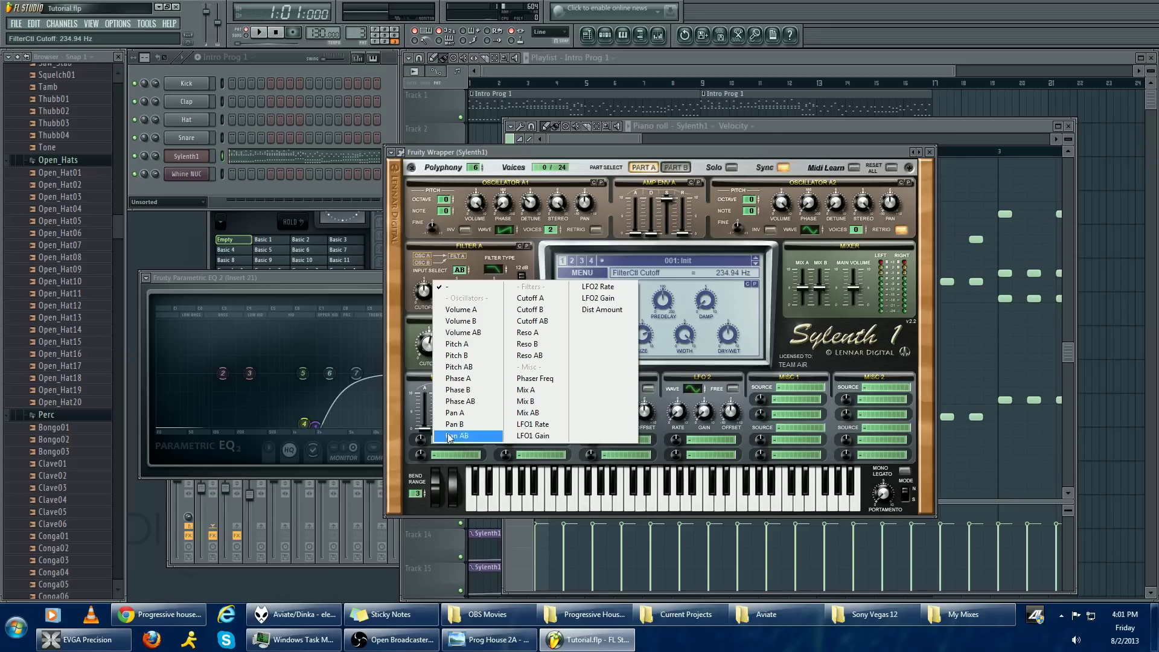
click(546, 324)
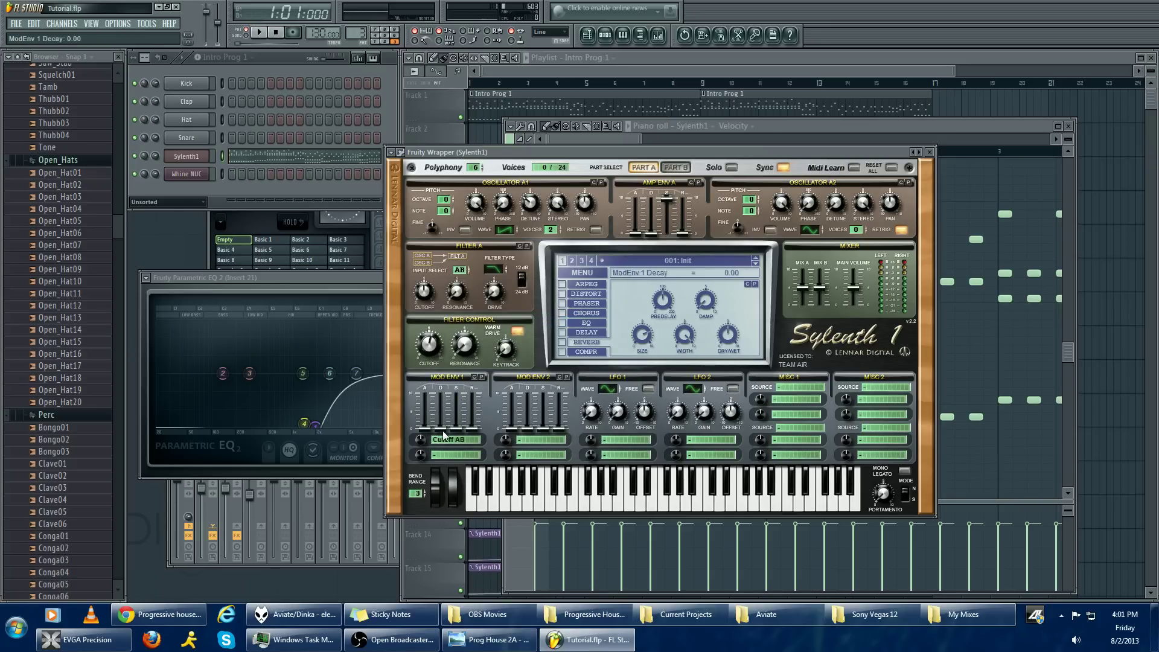
drag(447, 415, 480, 403)
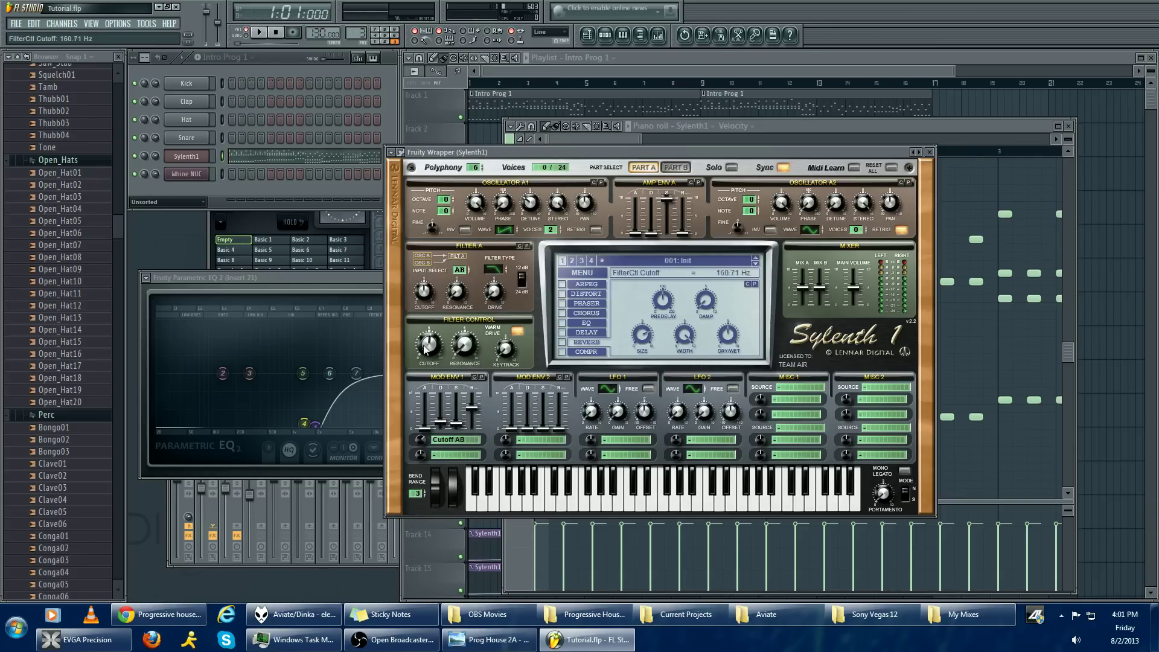
Play the pattern and fine-tune the Filter Control cutoff while raising the keytrack to 0.95
key(space)
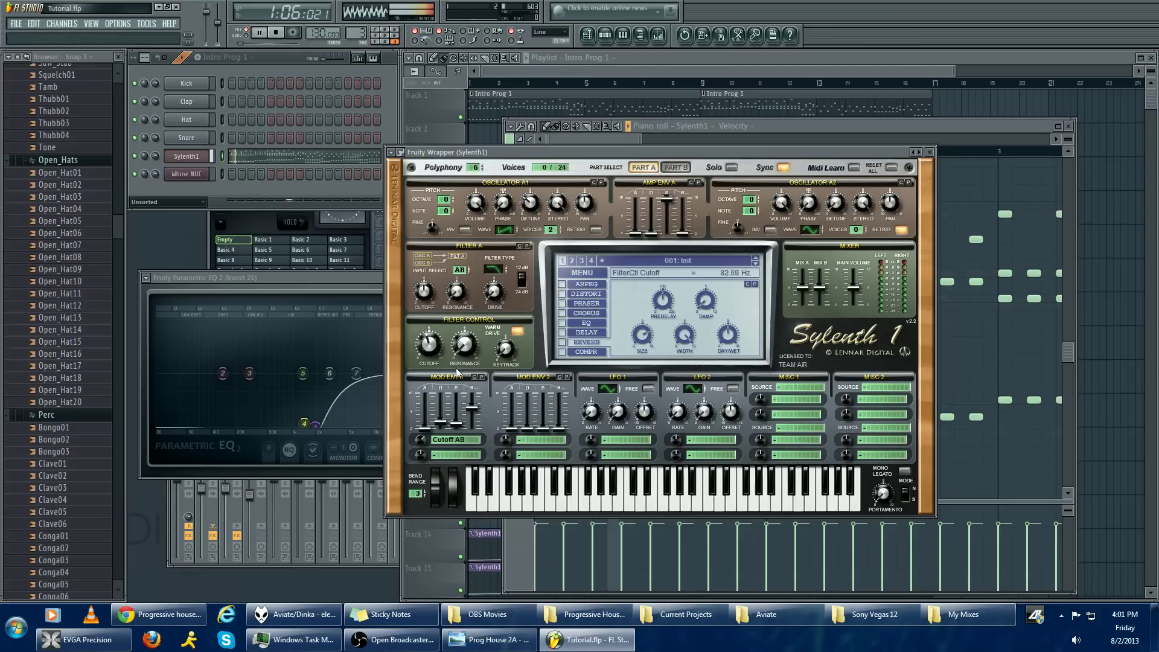
drag(433, 364, 425, 361)
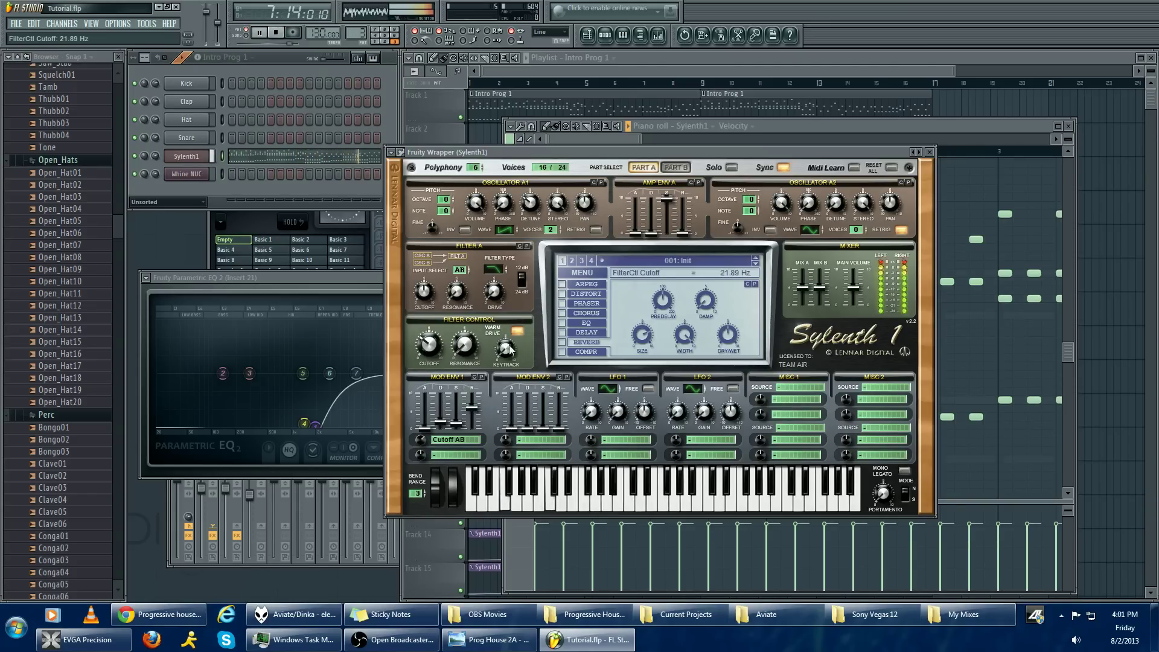
drag(510, 353, 512, 332)
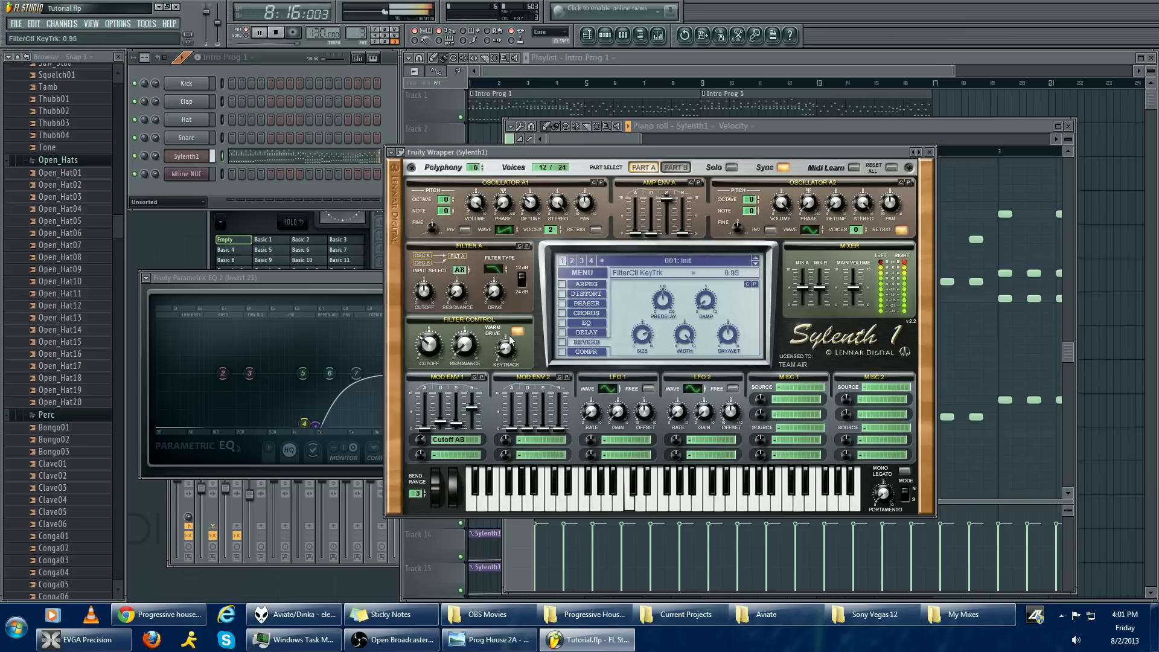
drag(429, 341, 432, 350)
Set Mod Env 1's decay to 2.30 and sustain to 1.49, and raise the Filter Control keytrack to 1.81
click(444, 418)
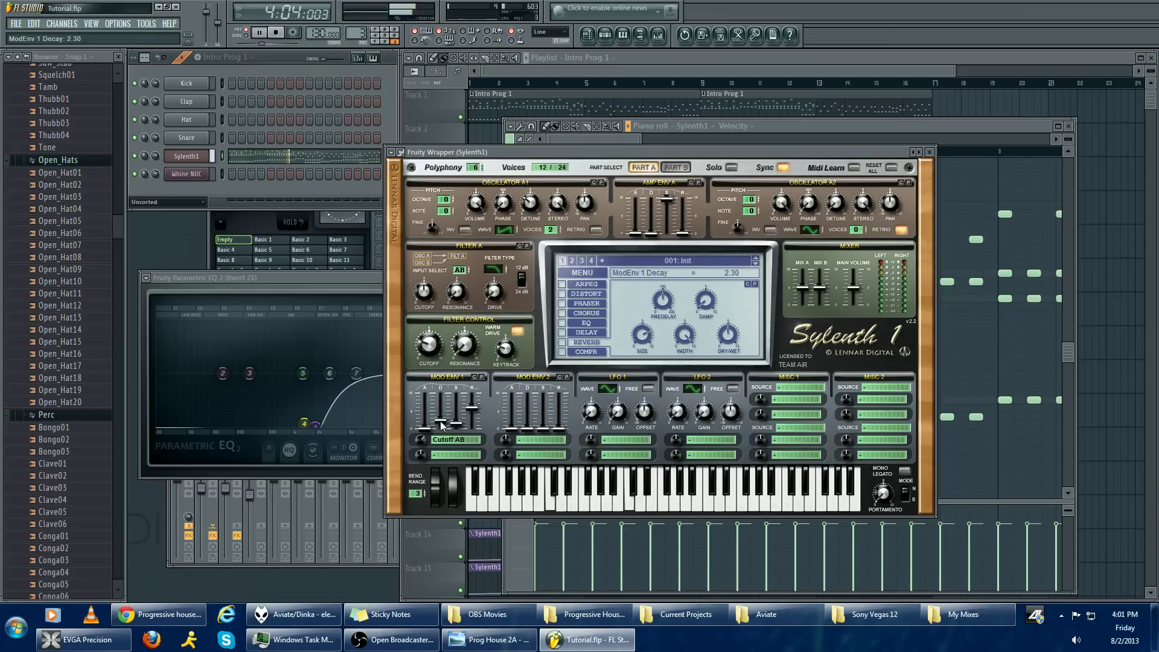
drag(454, 425, 455, 422)
mouse_move(430, 345)
mouse_down()
mouse_move(447, 314)
mouse_move(447, 352)
mouse_up()
click(505, 350)
scroll(504, 350, up, 2)
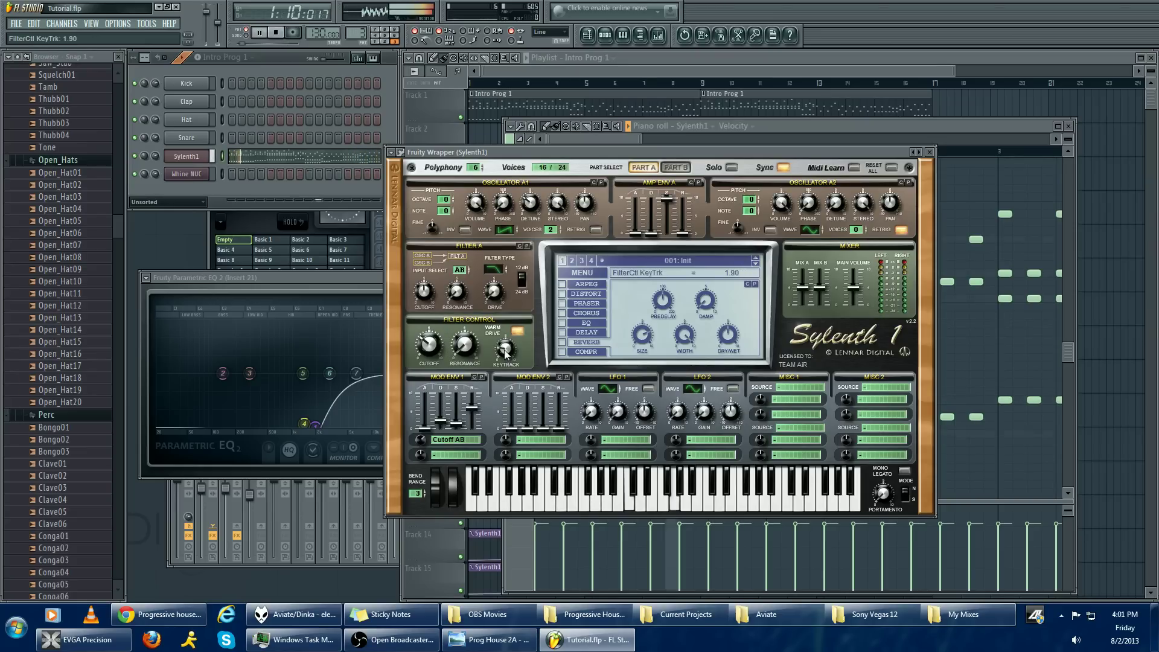
scroll(506, 350, down, 2)
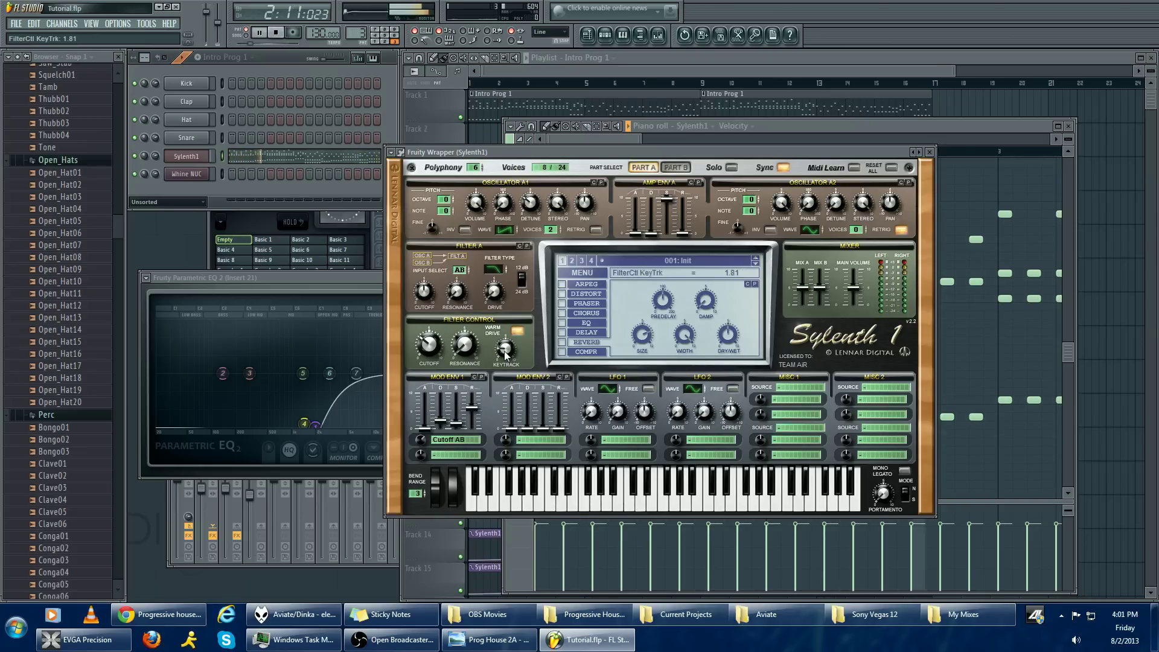
click(452, 422)
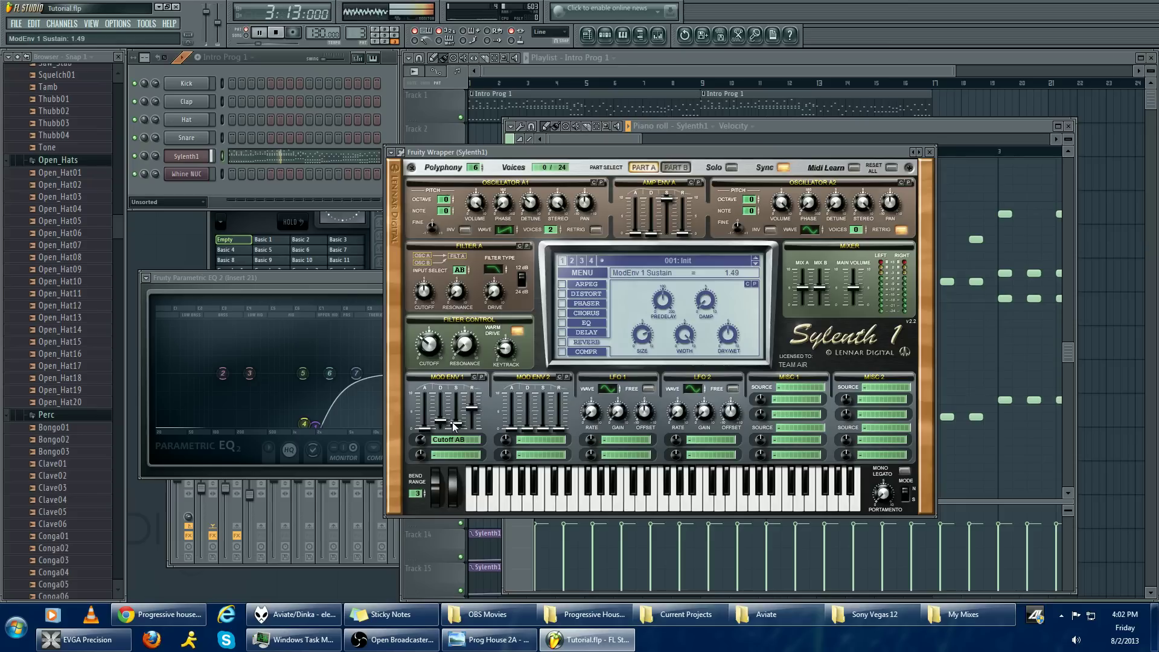
Route Mod Env 1's second destination to Reso AB with an amount of 2.67, and stop playback
click(466, 452)
click(465, 451)
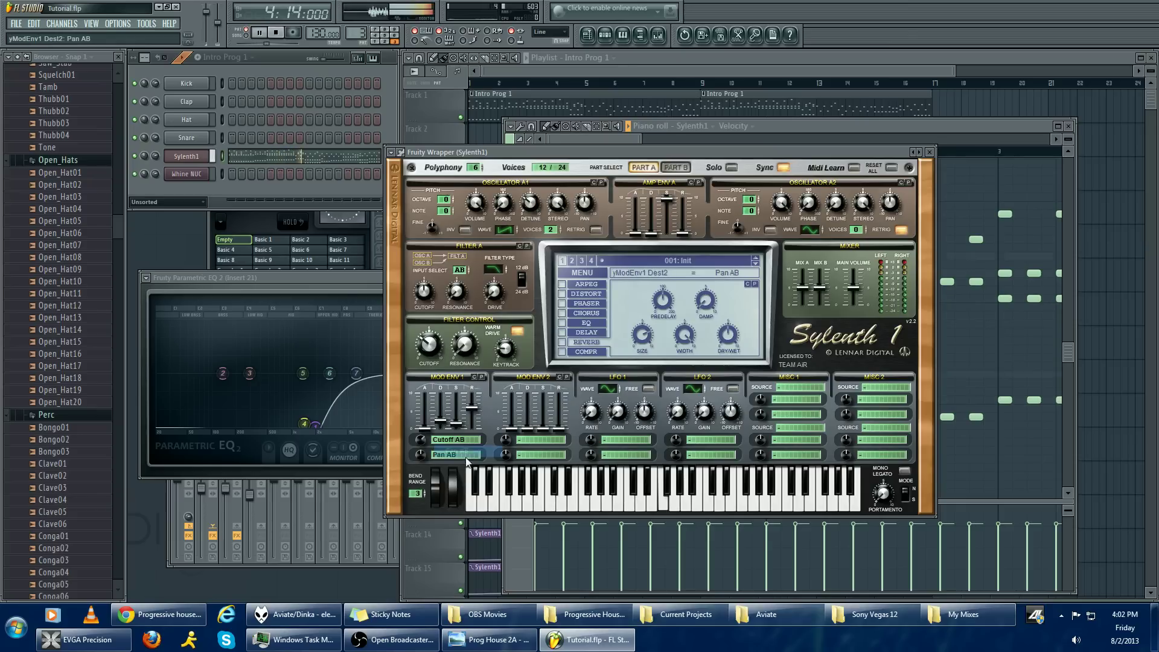
click(465, 452)
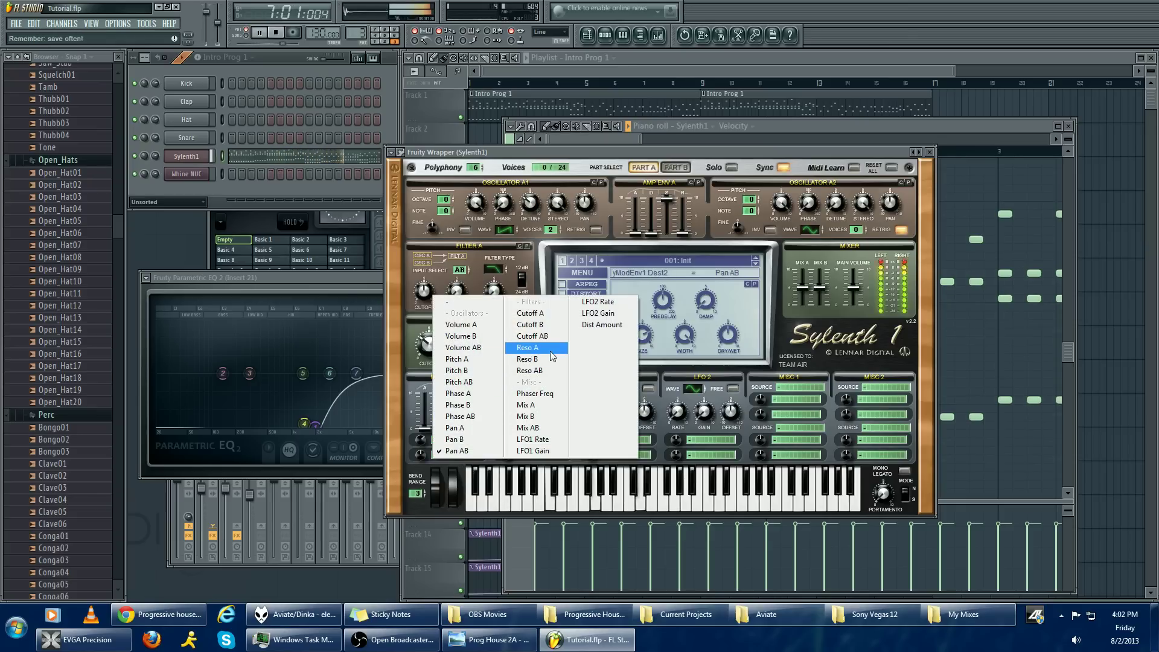
click(543, 370)
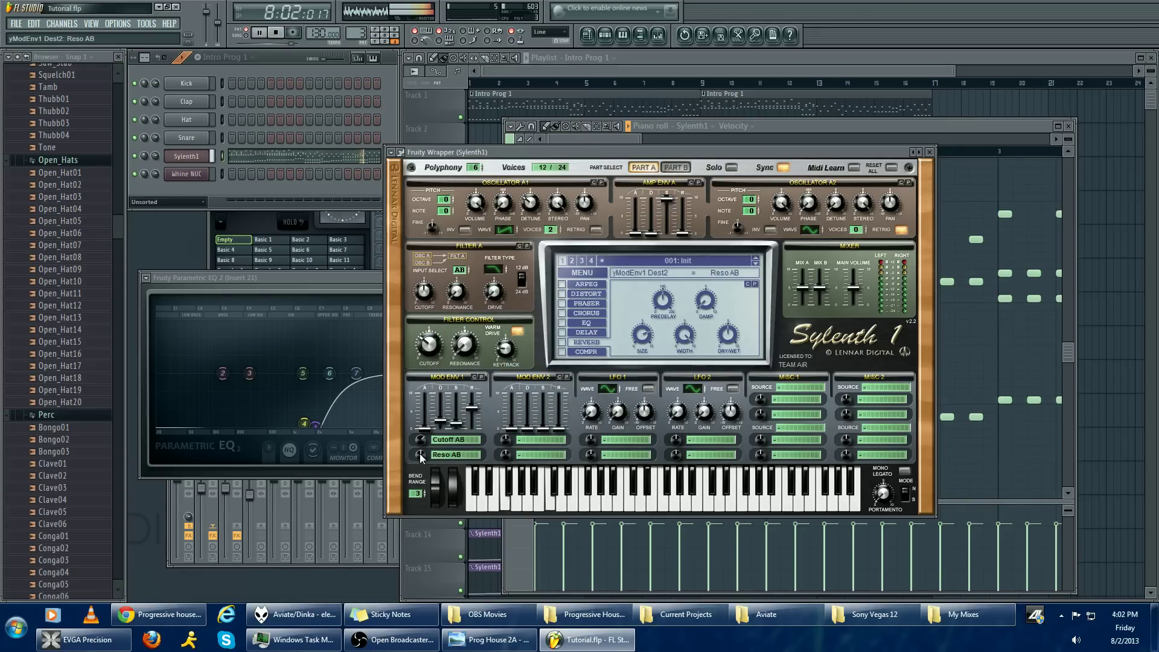
drag(424, 452, 425, 440)
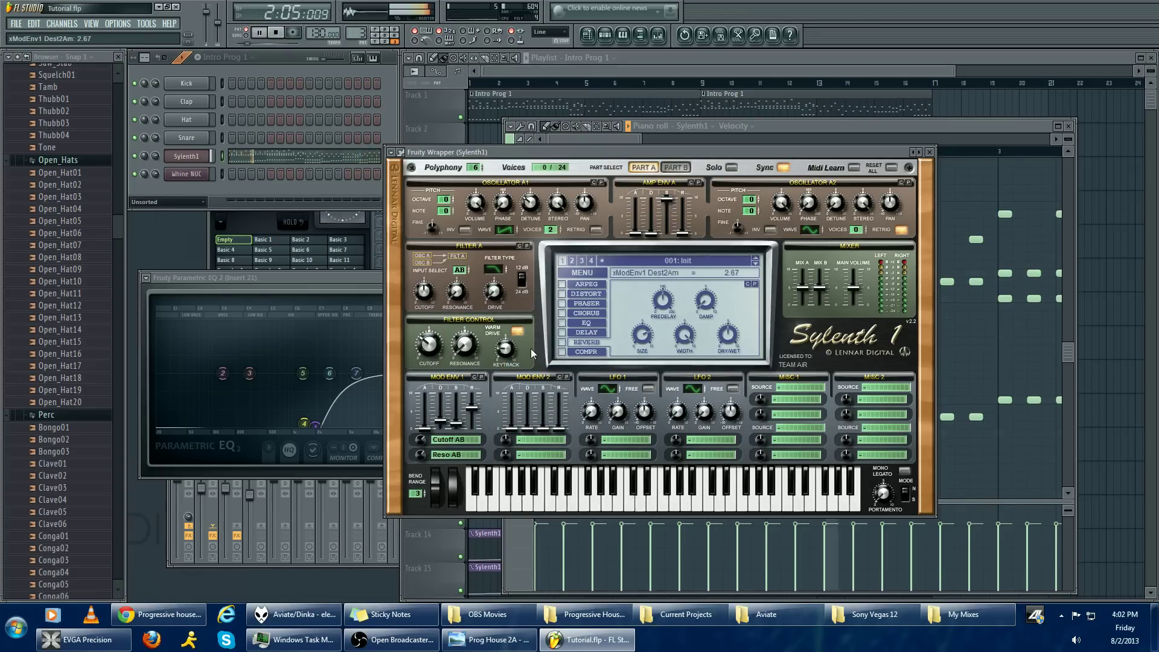
key(space)
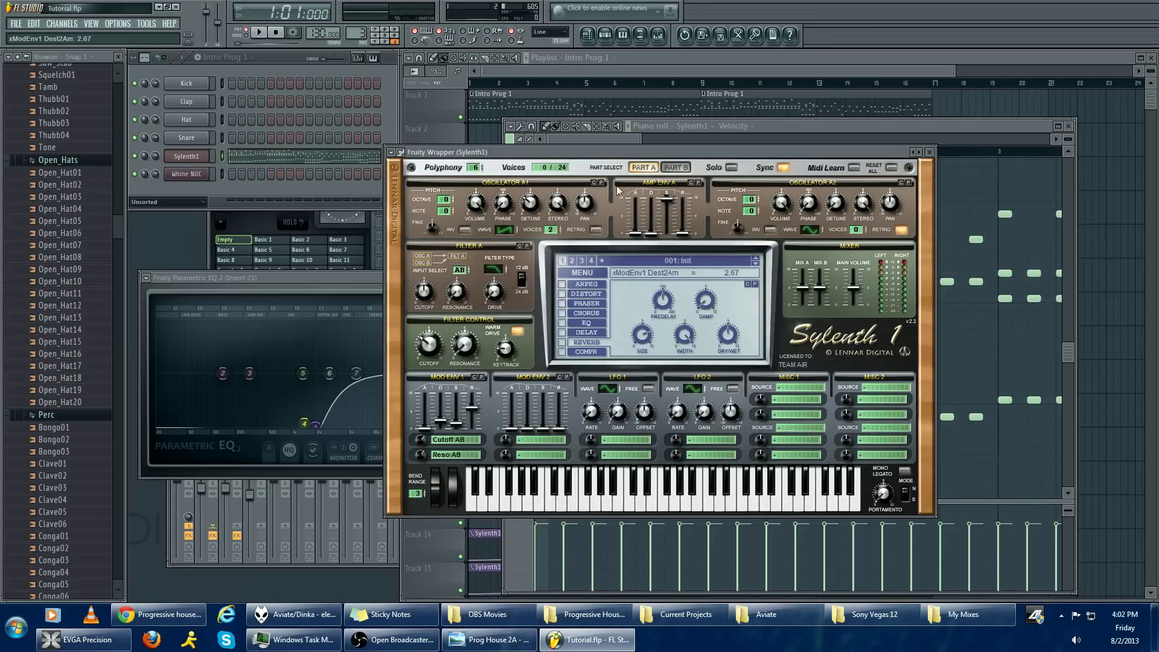
Raise the decay and release of Amp Env A in Part A
click(667, 169)
click(638, 234)
drag(651, 235, 662, 188)
drag(685, 235, 692, 192)
Raise the decay of Amp Env B in Part B and set its release to 4.58
click(674, 167)
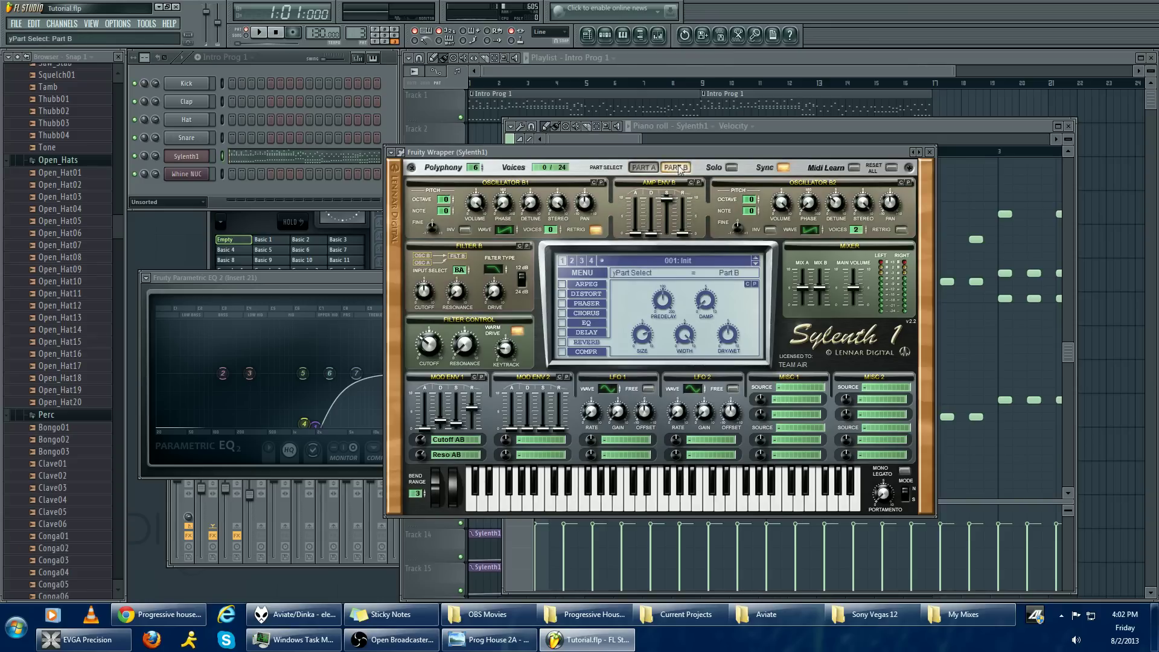
click(639, 233)
drag(653, 237, 687, 200)
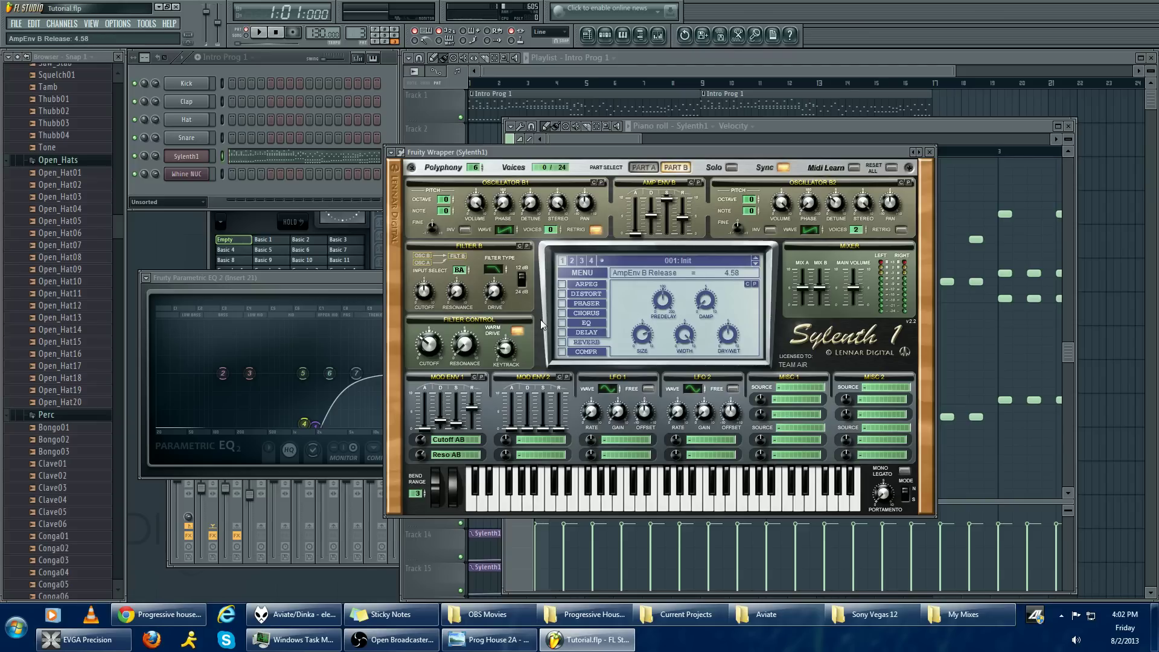
Play the pattern, return to Part A and lower the main Filter Control cutoff to 7.71 Hz
key(space)
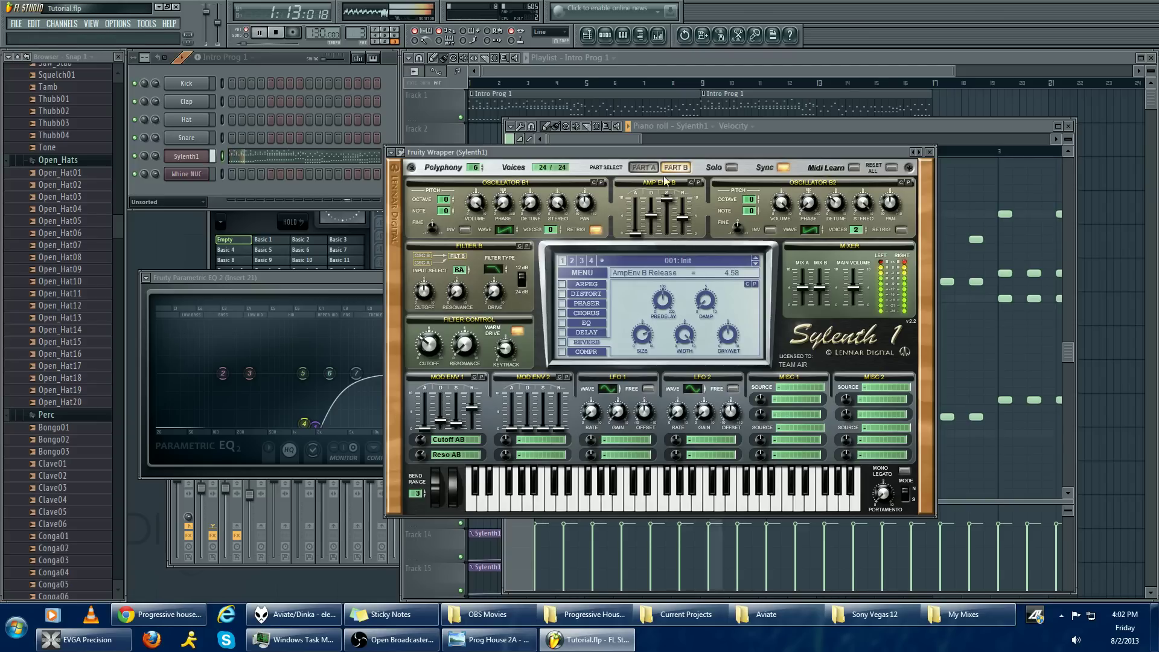
click(643, 167)
click(431, 346)
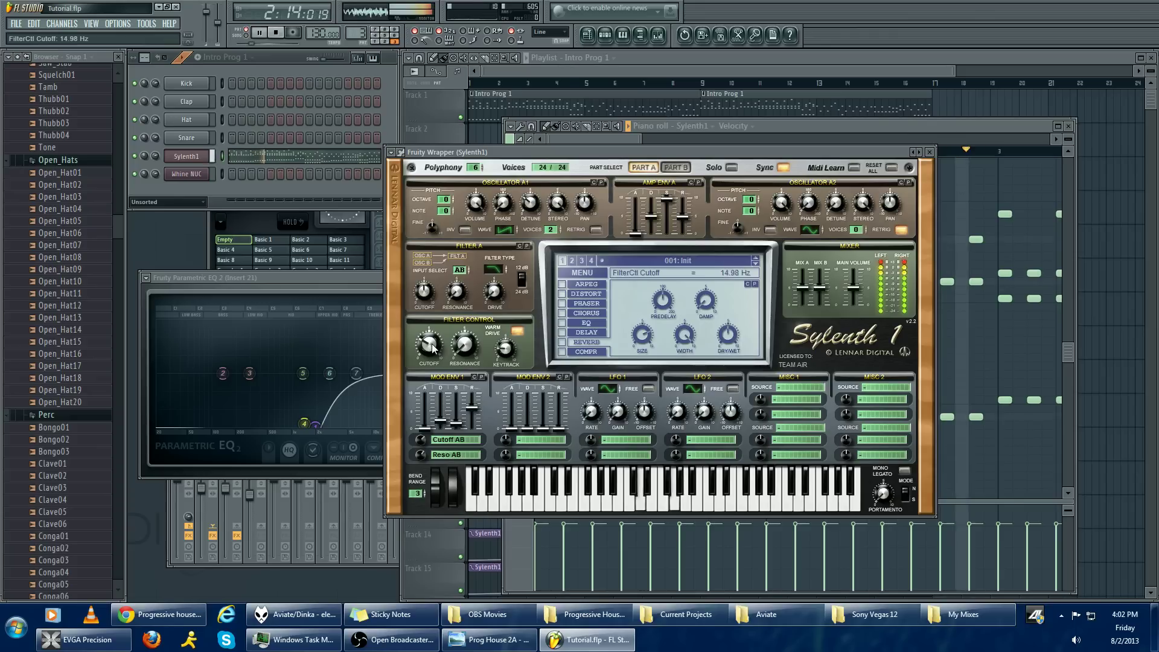
drag(432, 347, 427, 349)
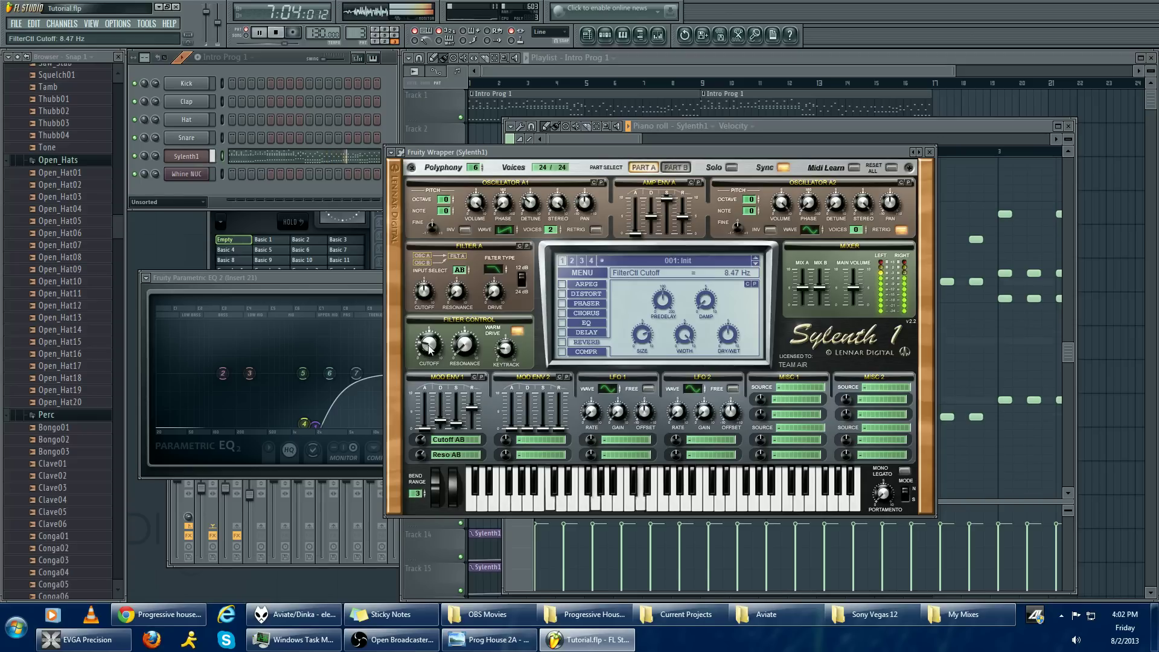
drag(428, 345, 426, 349)
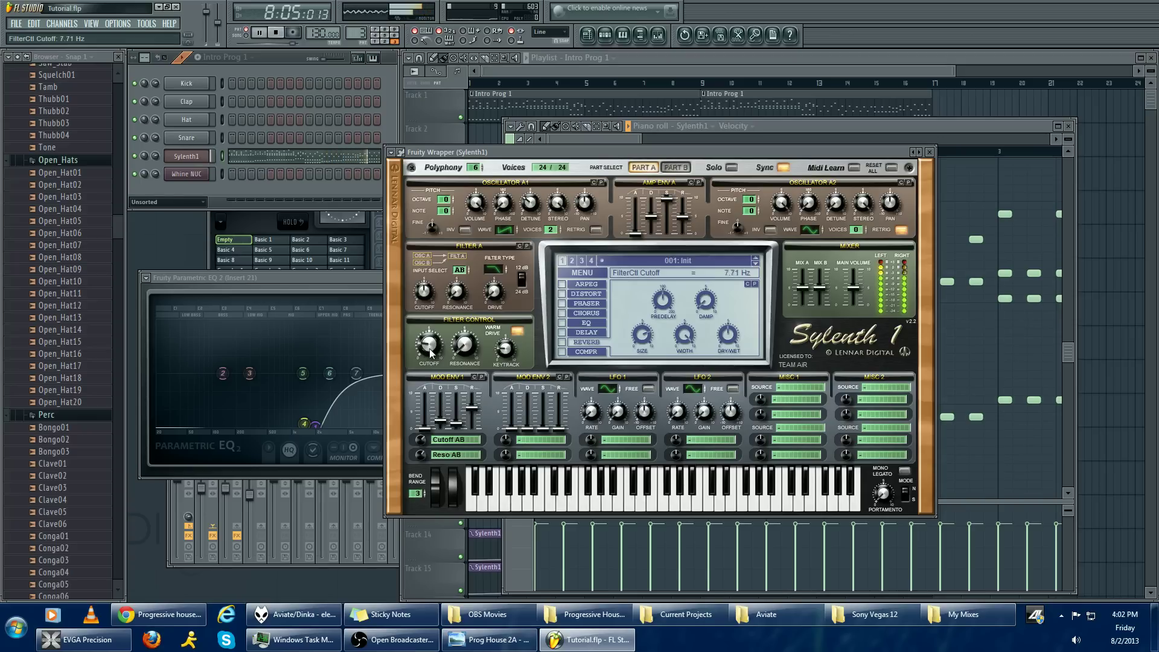
Set Mod Env 1's sustain to 1.61, sweep the main cutoff up to 21341.28 Hz and stop playback
click(458, 422)
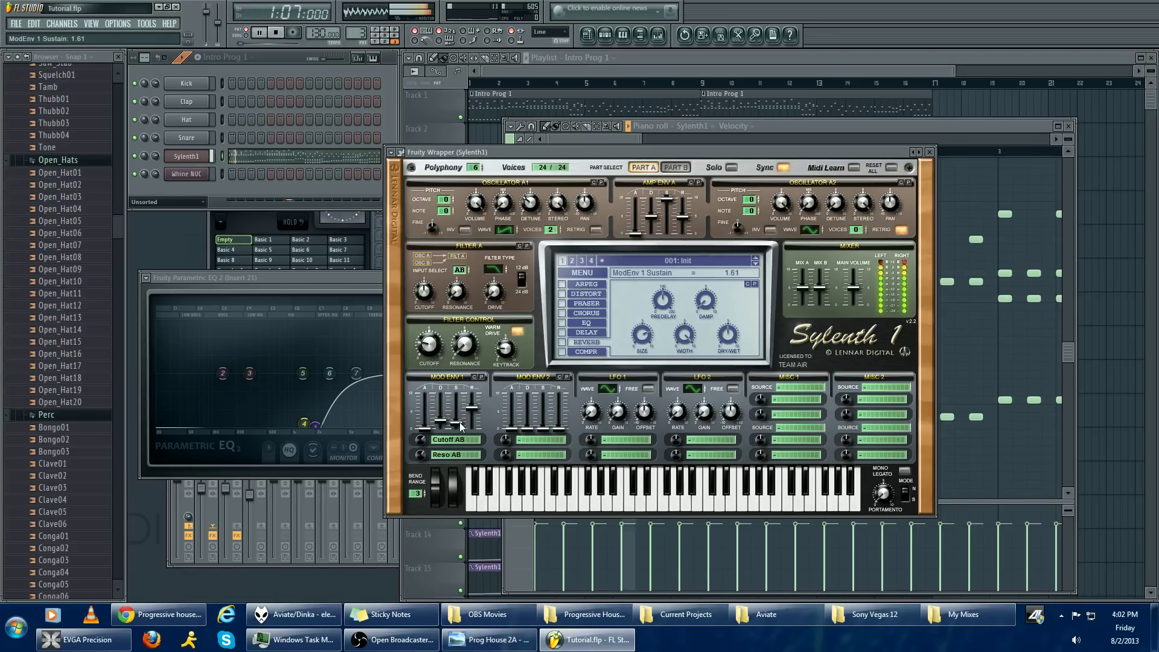
drag(433, 341, 527, 299)
key(space)
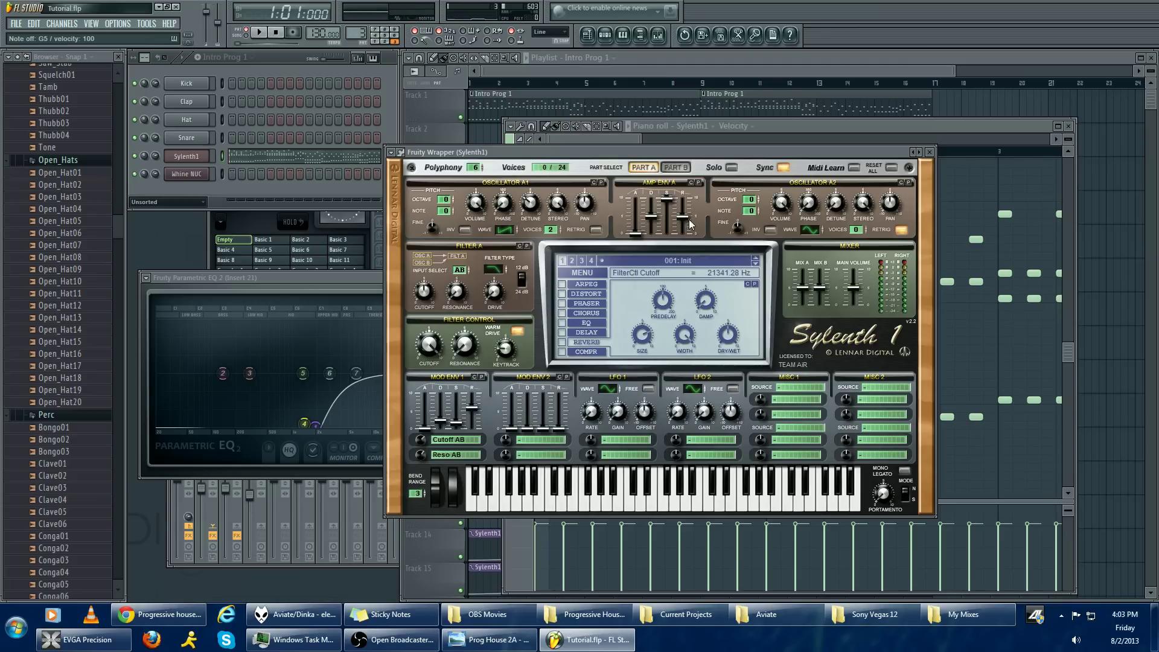
Drop the amp envelope releases to zero and raise them again, with Amp Env A at 4.25, and audition the pattern briefly
drag(685, 218, 685, 236)
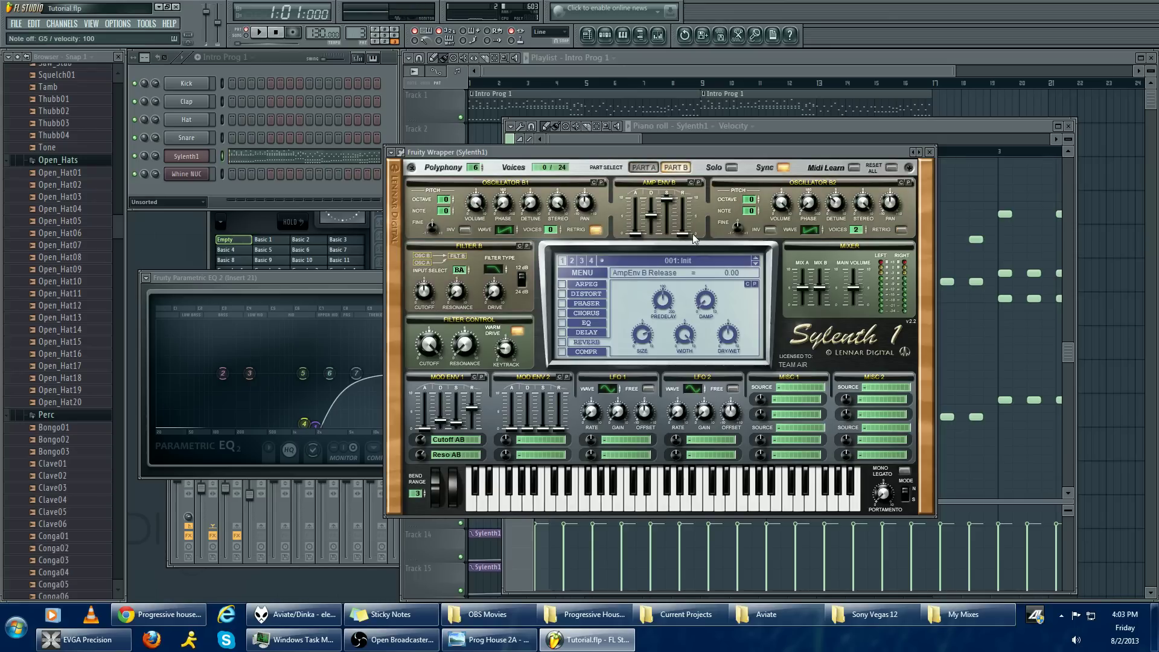
drag(689, 233, 684, 188)
click(651, 169)
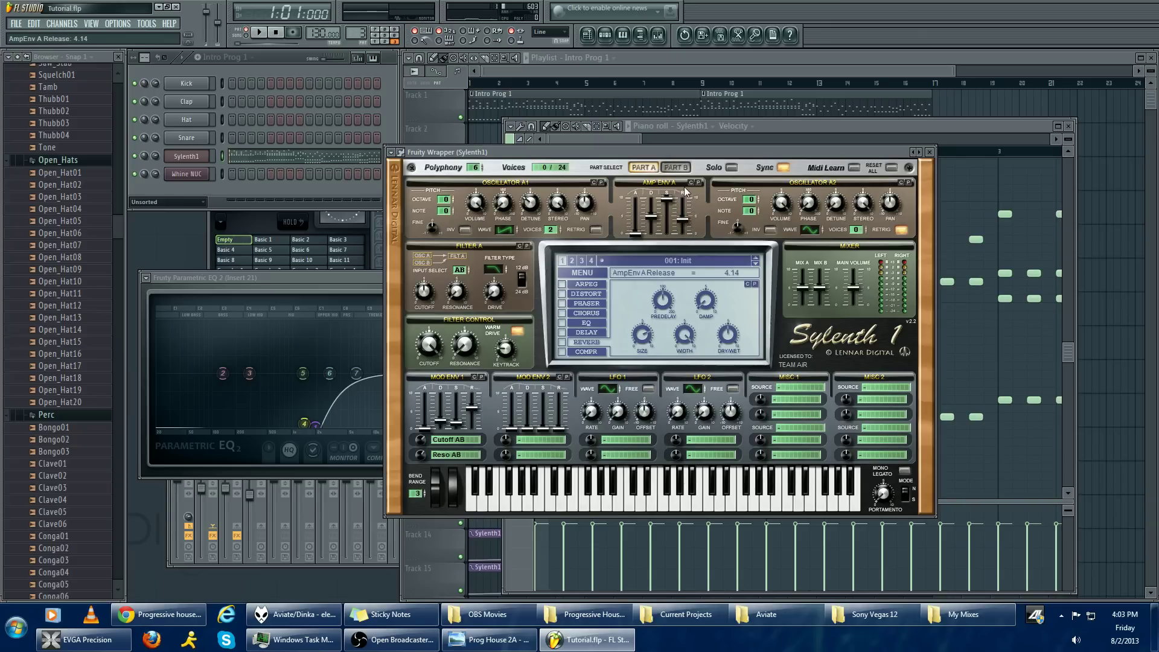
key(space)
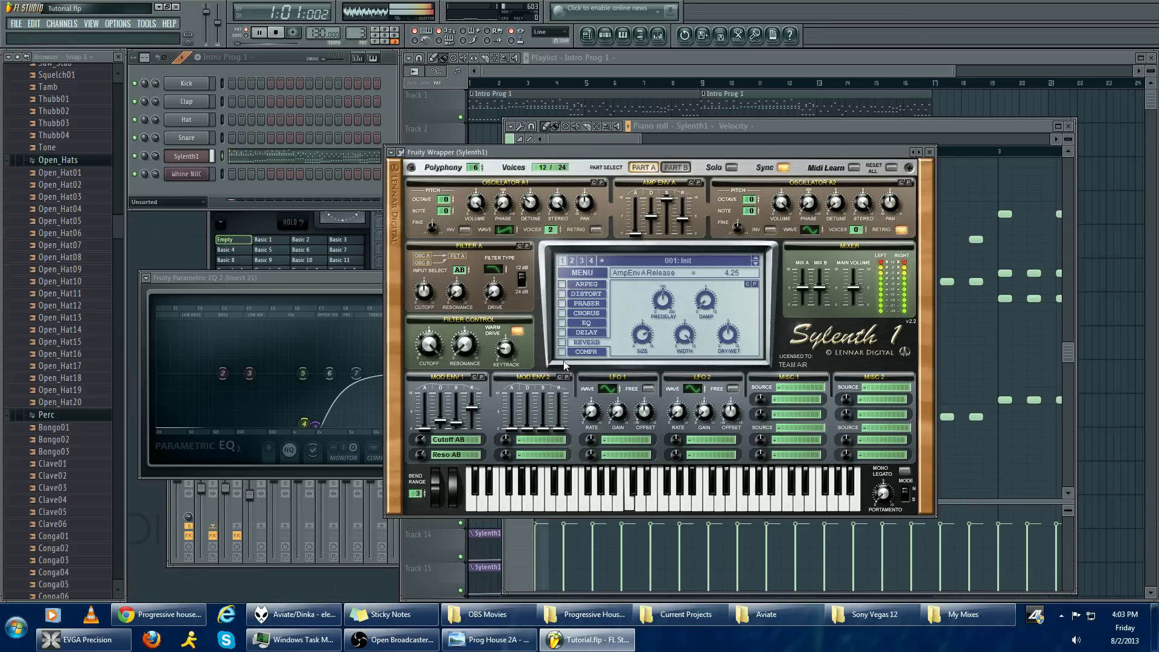
key(space)
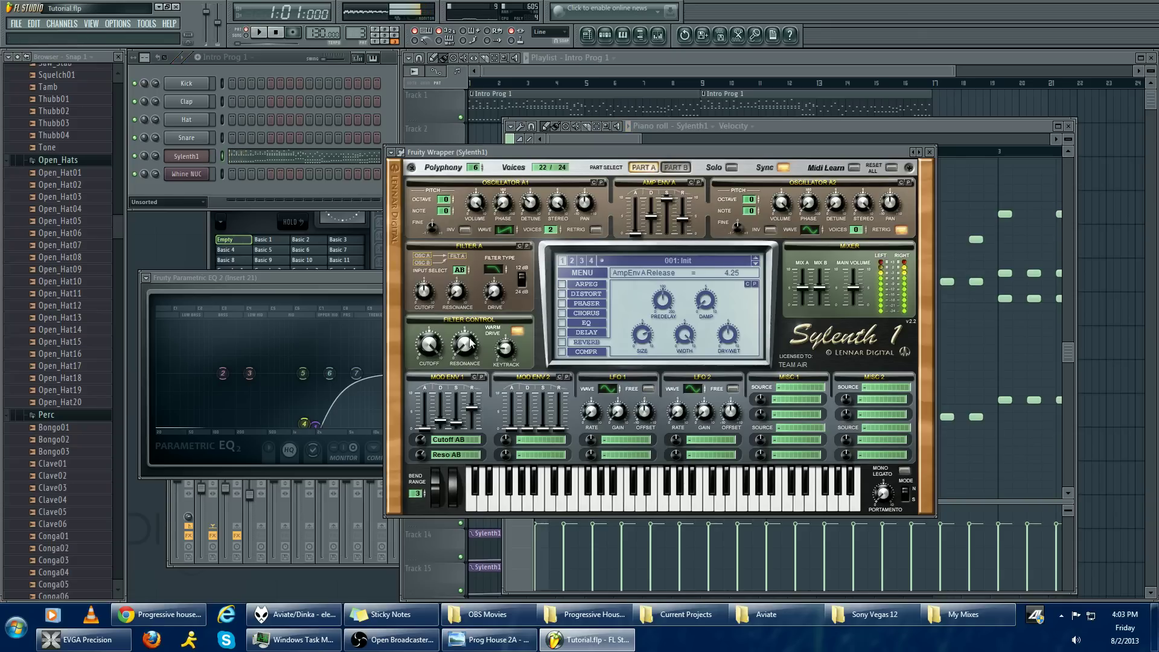
Close the main cutoff right down and raise it slightly to 27.76 Hz while auditioning the pattern
click(432, 352)
drag(431, 361, 423, 436)
key(space)
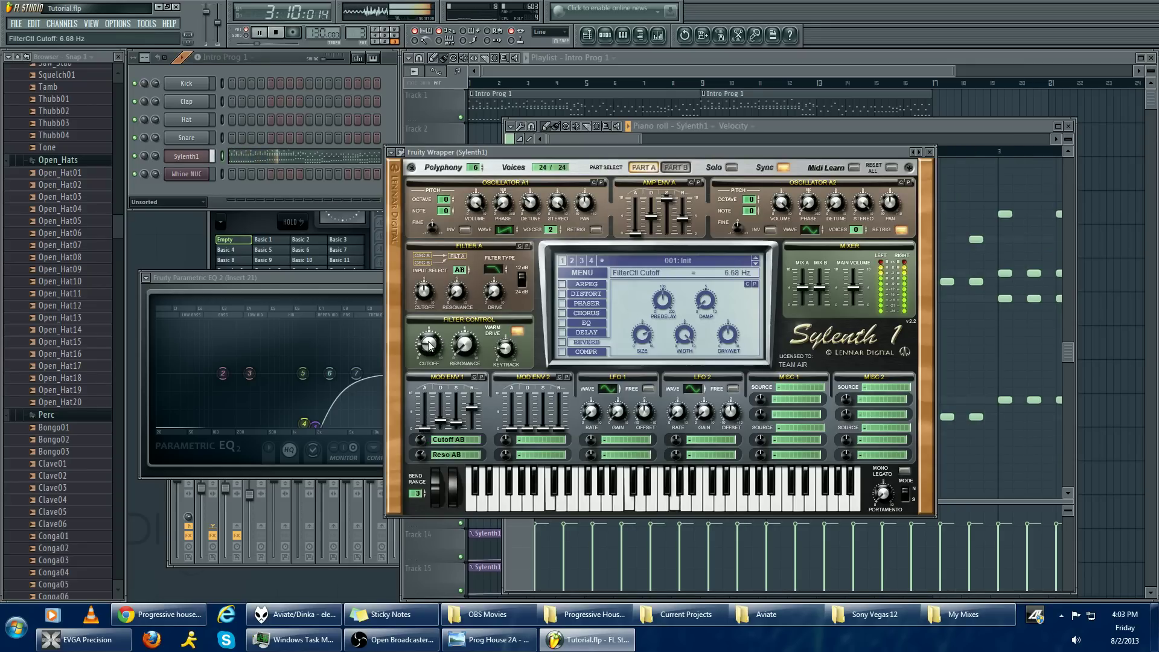
drag(426, 338, 426, 333)
key(space)
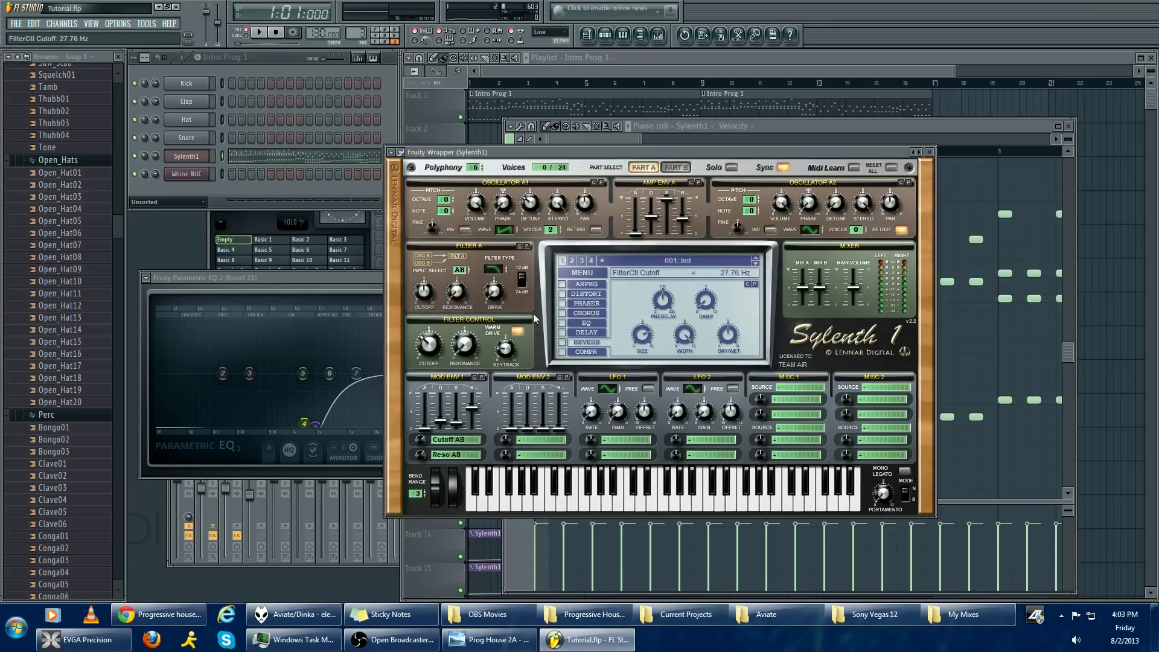
Switch on the EQ effect, adjust its bass and bass frequency, and set the treble to 6.64 dB
click(592, 326)
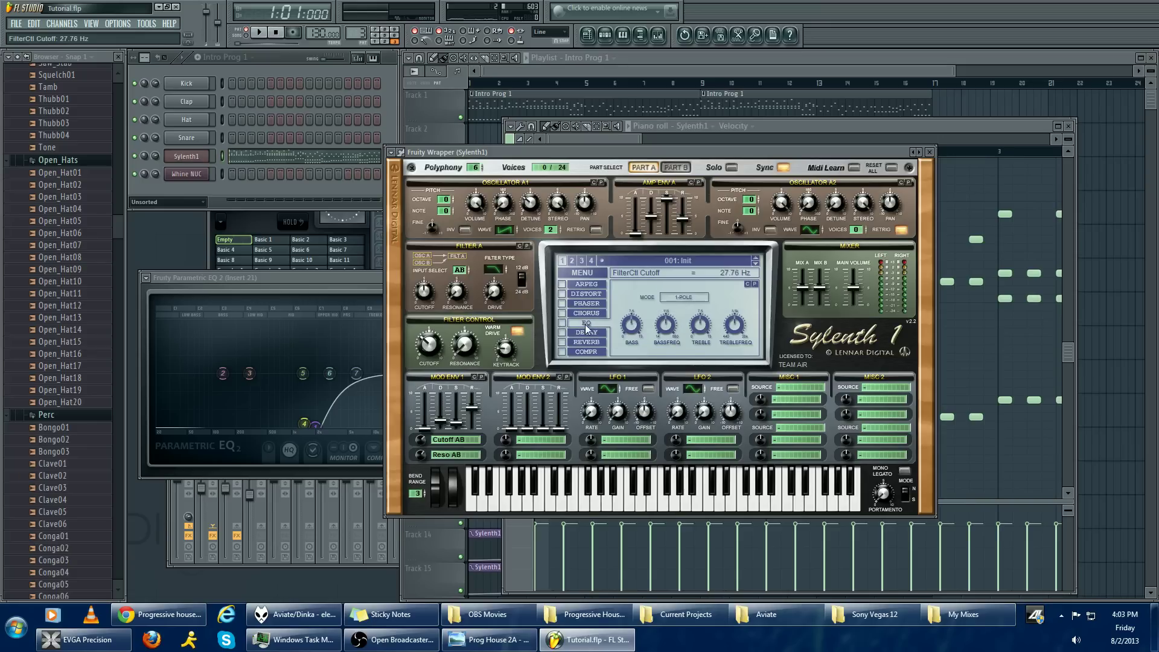
click(562, 322)
click(632, 326)
drag(665, 328, 664, 332)
drag(703, 327, 706, 323)
During playback, reduce Mod Env 1's Reso AB amount to 2.10 and sweep the main cutoff up to 769.63 Hz
key(space)
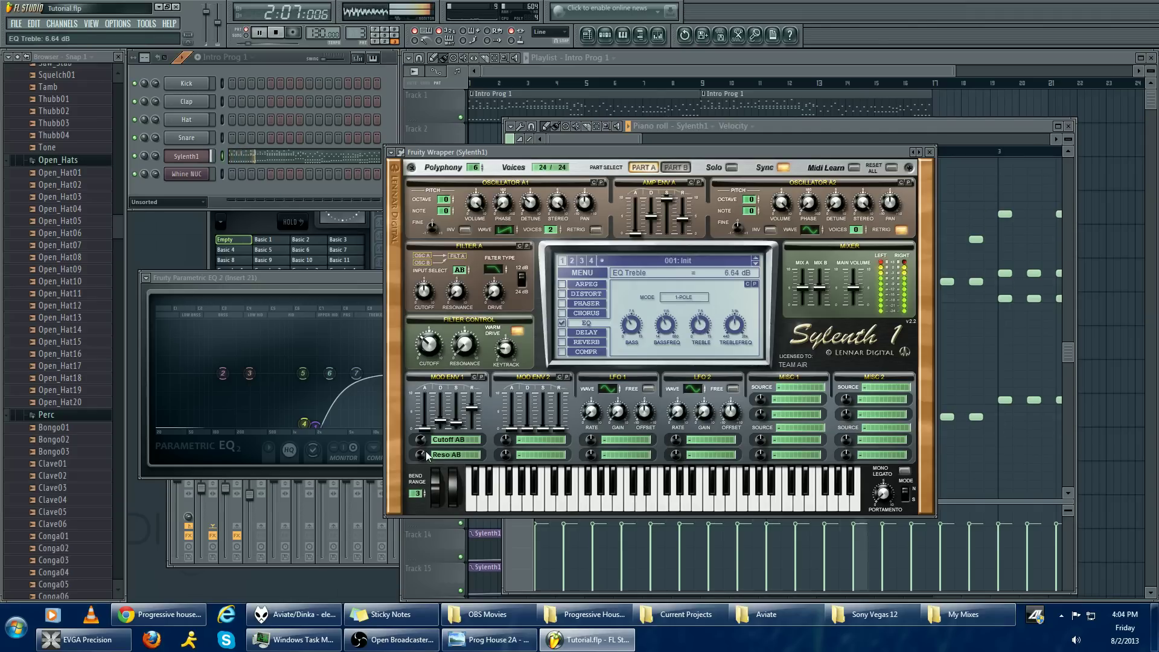
drag(421, 455, 422, 458)
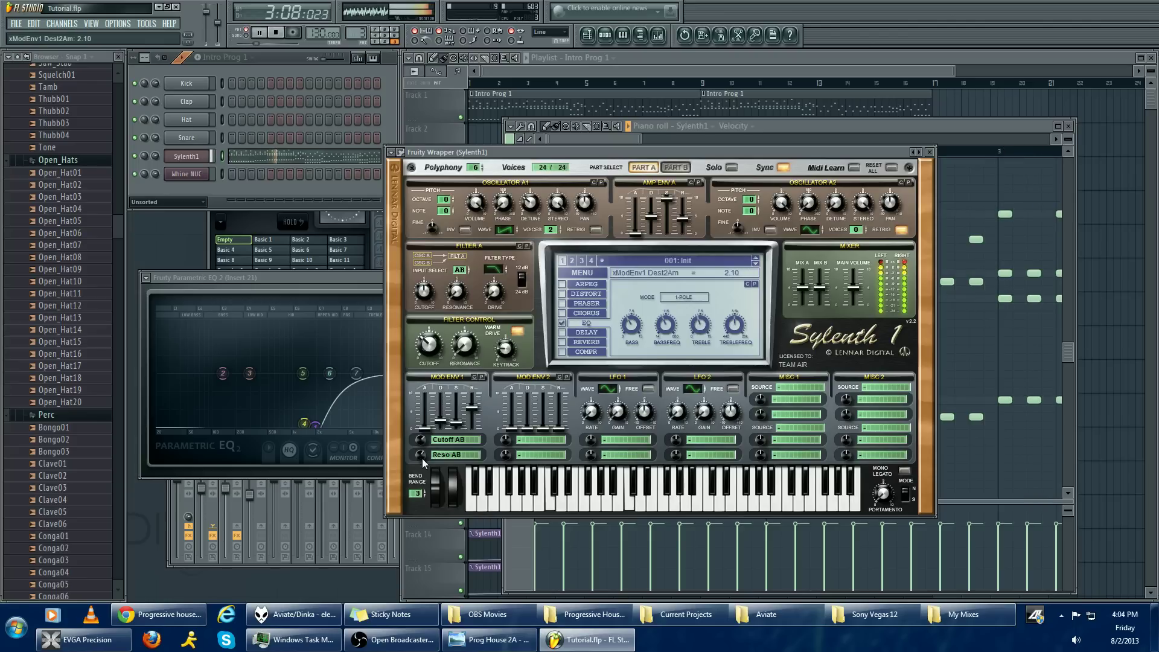
click(425, 364)
drag(425, 364, 447, 341)
key(space)
Lower the main cutoff and switch on the reverb, setting its size to 7.50 and adjusting width, predelay and damp
click(588, 342)
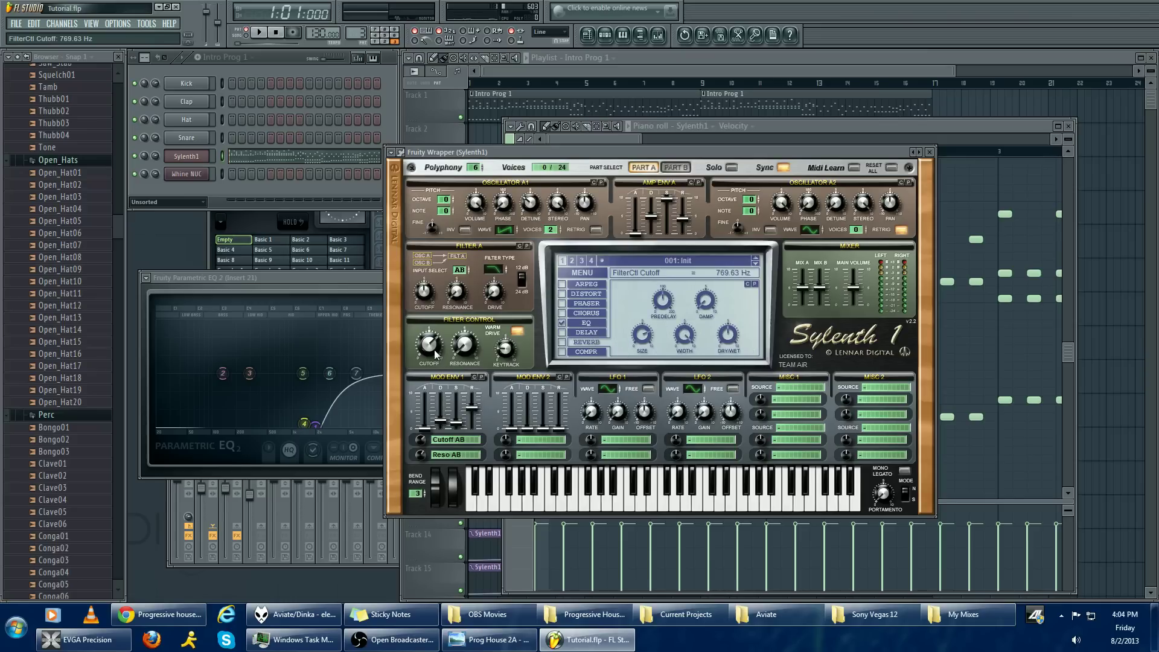
drag(431, 346, 422, 396)
click(561, 342)
click(644, 338)
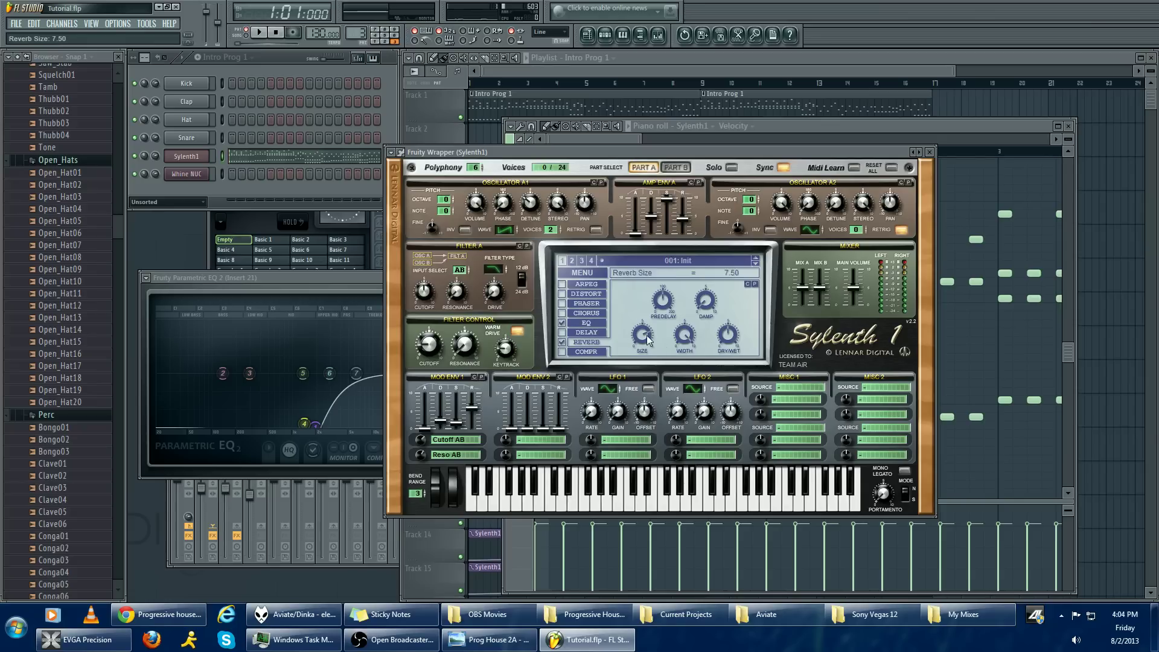
click(689, 339)
click(662, 309)
click(706, 301)
scroll(706, 304, up, 5)
scroll(707, 303, up, 2)
Try the reverb dry/wet mix at 100% and bring it down to 36.19%
click(728, 335)
click(562, 341)
drag(729, 335, 726, 180)
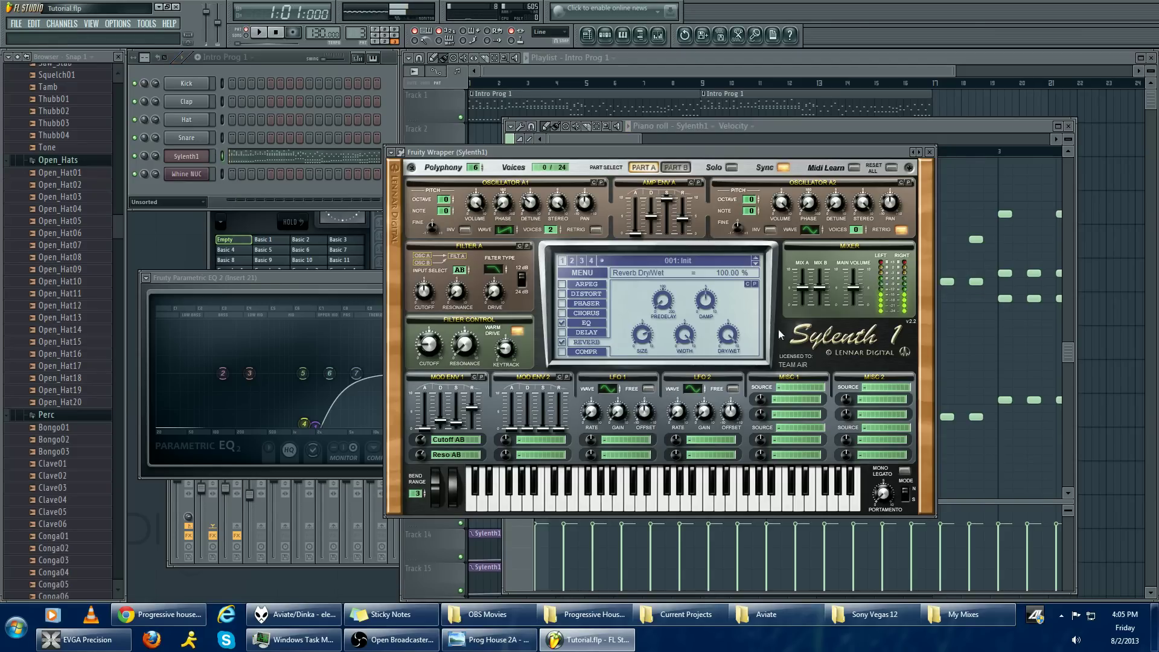
drag(727, 334, 712, 406)
Audition the pattern with reverb and raise the main cutoff to 49.06 Hz
key(space)
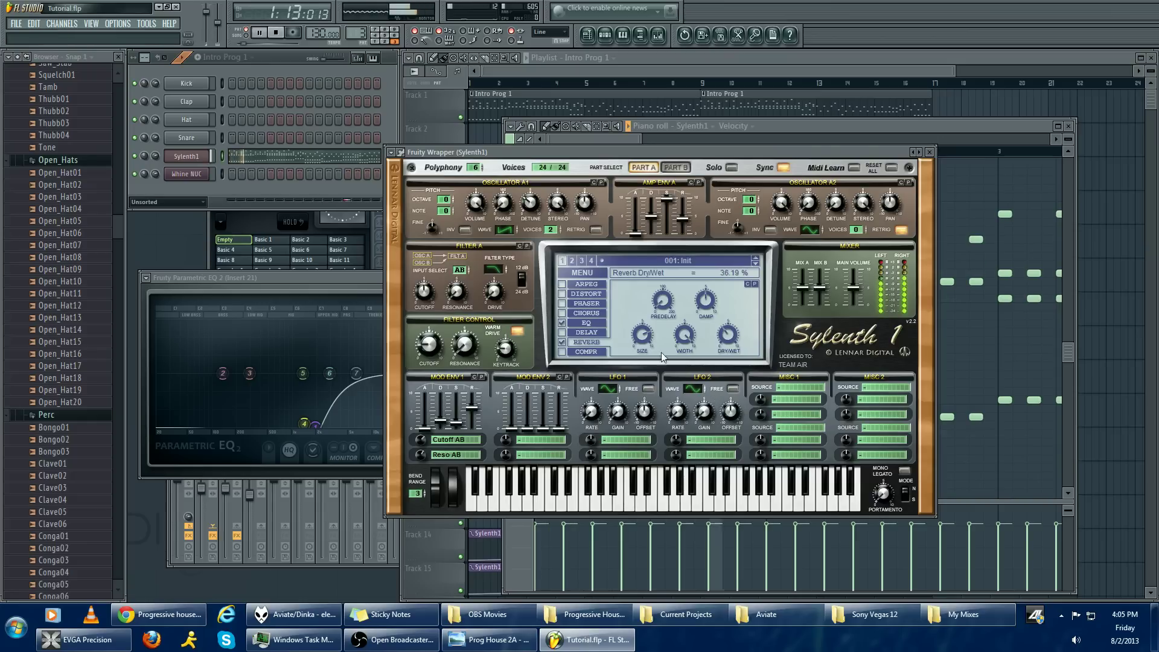
drag(429, 343, 429, 339)
key(space)
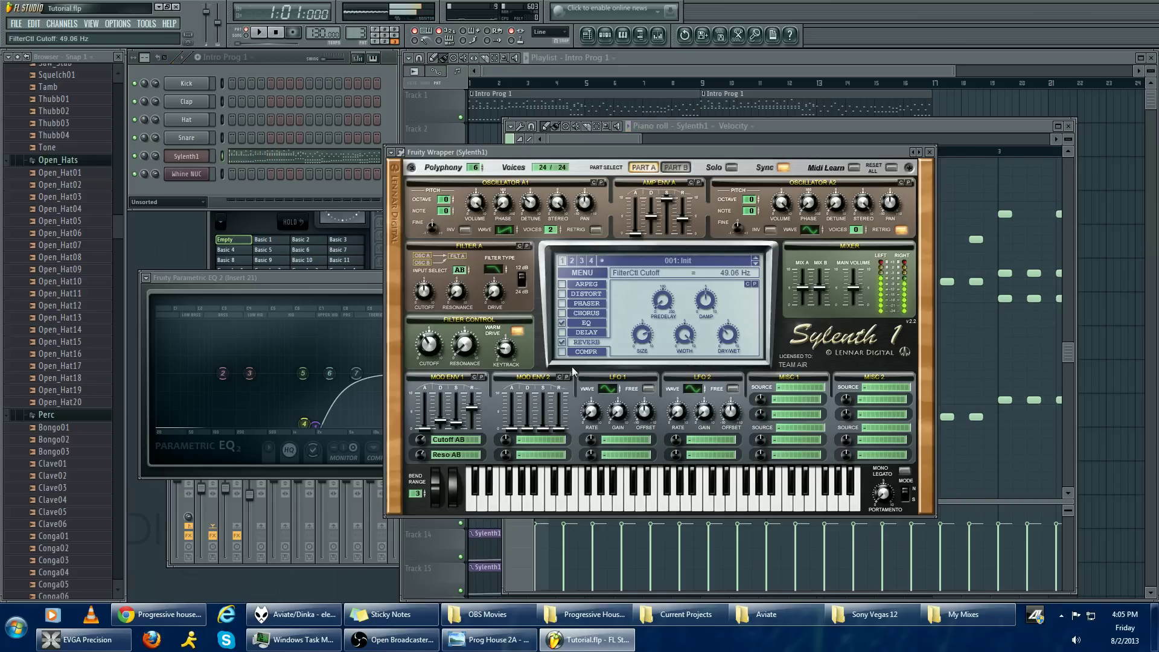
Switch on the synth's compressor and check the master track's level in the mixer while the pattern plays
click(585, 352)
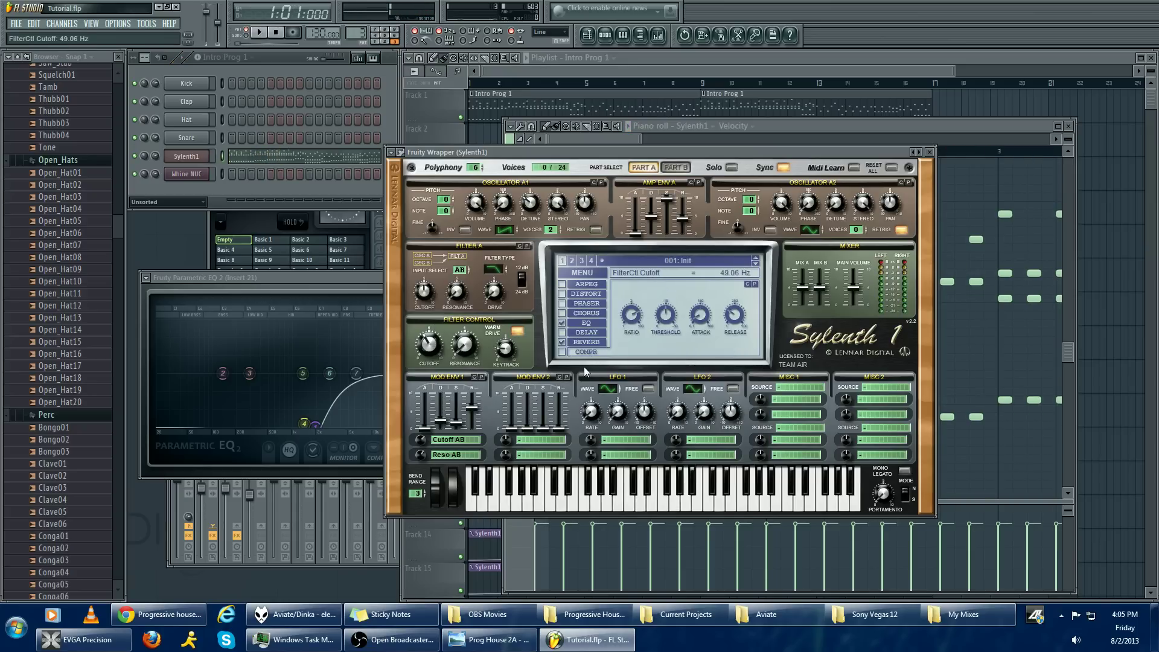
click(560, 351)
key(F9)
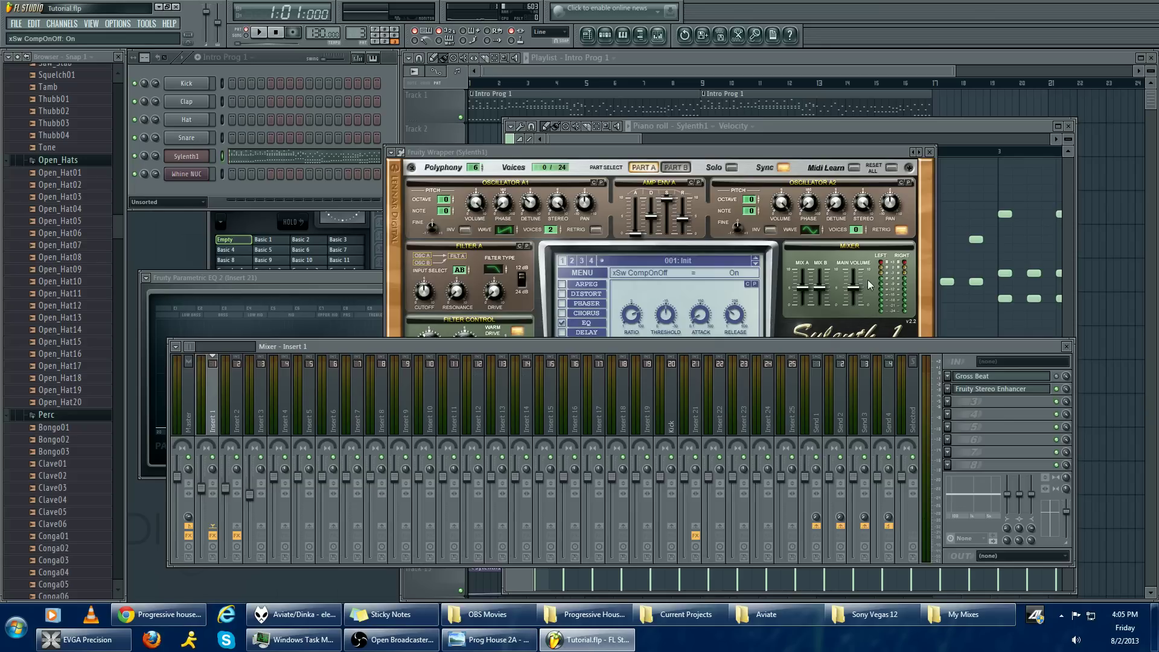
key(space)
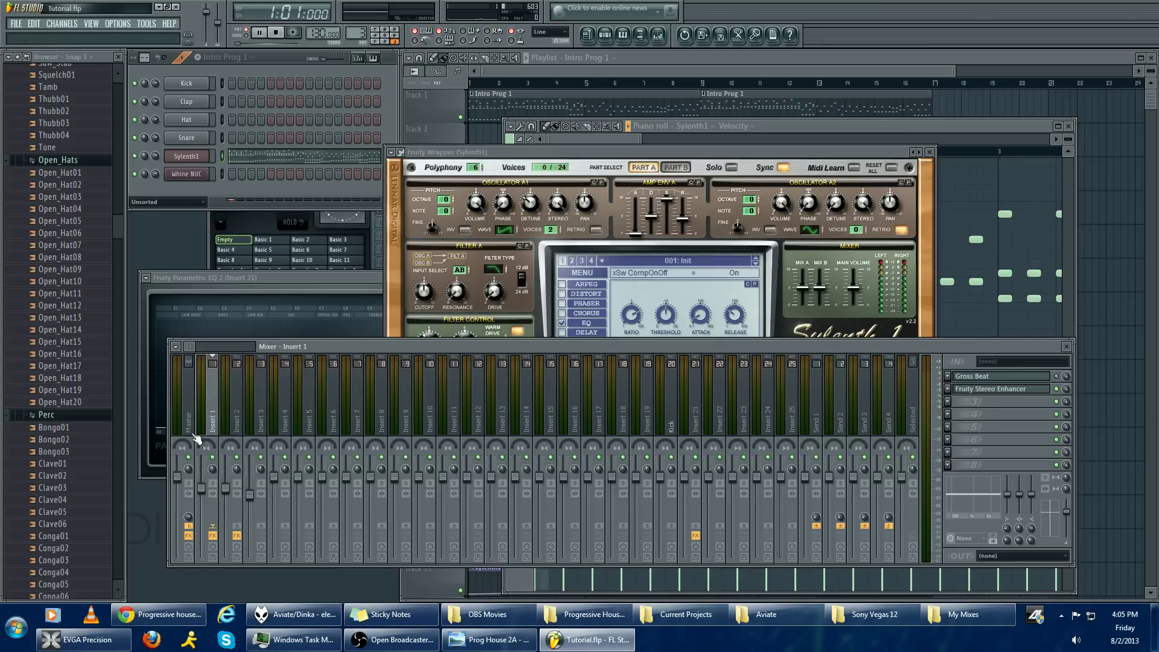
click(189, 425)
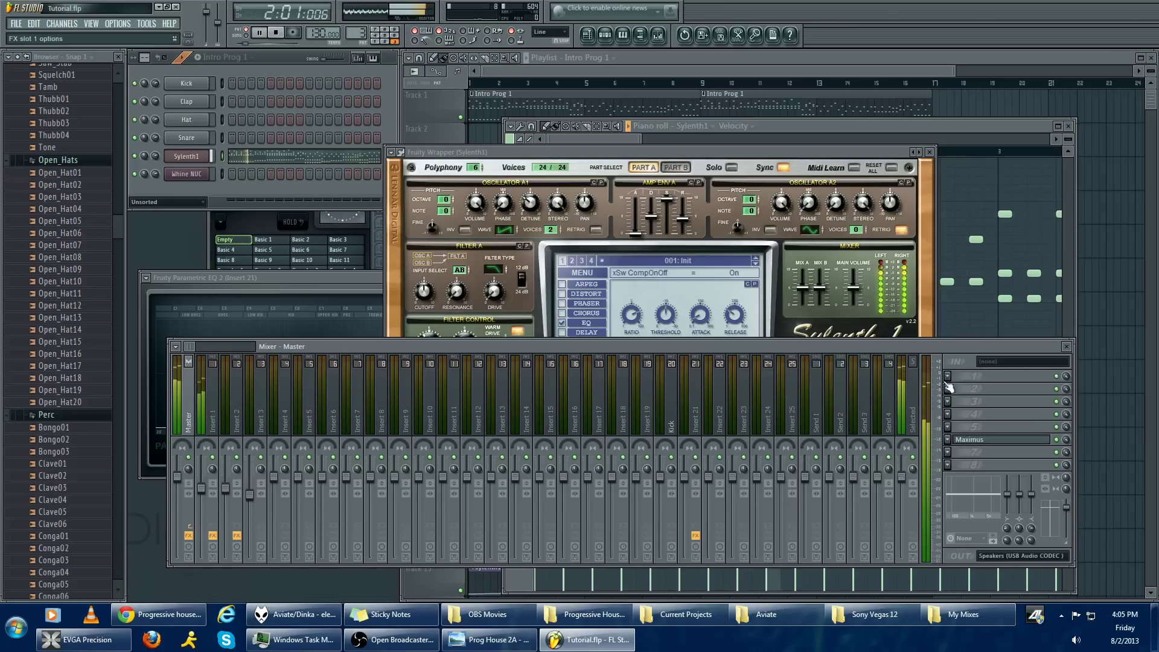
key(space)
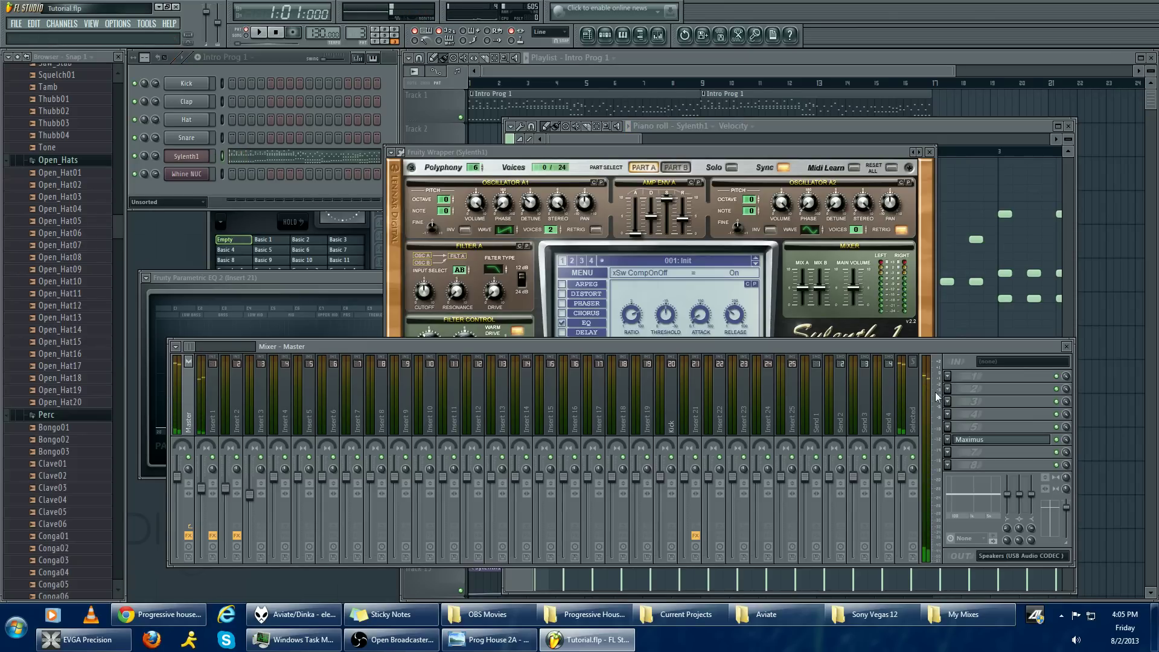
click(762, 270)
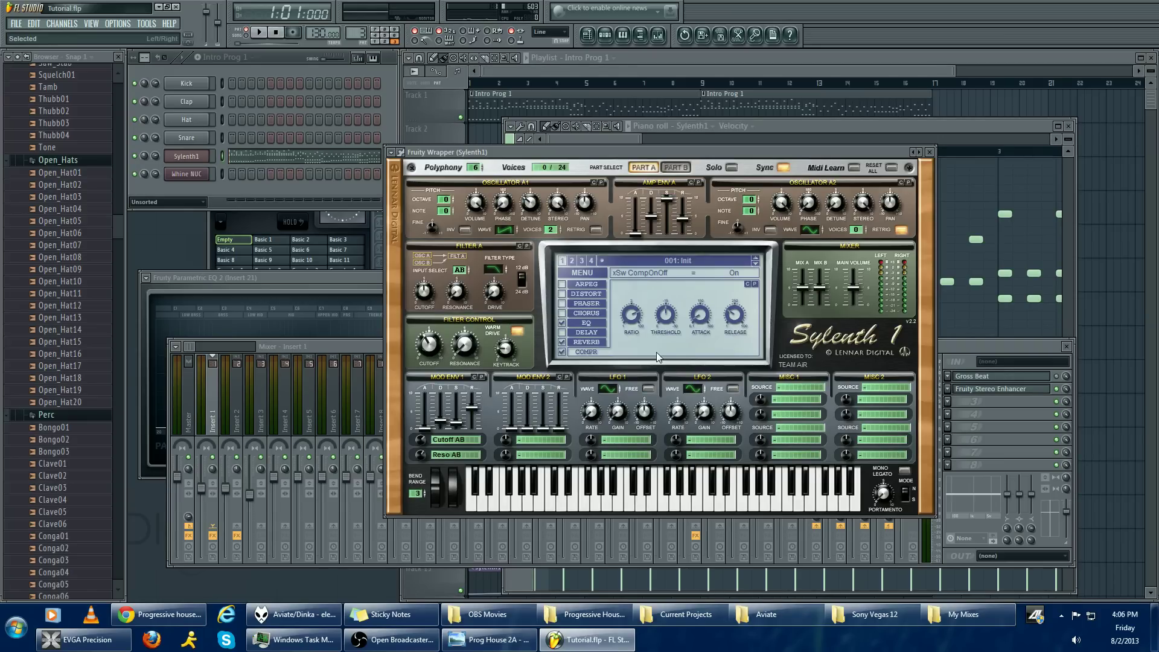
Adjust the compressor's ratio and attack, setting the threshold to -4.71 dB and the release to 150.70 ms
click(1060, 392)
click(817, 309)
drag(628, 318, 635, 332)
drag(660, 321, 654, 353)
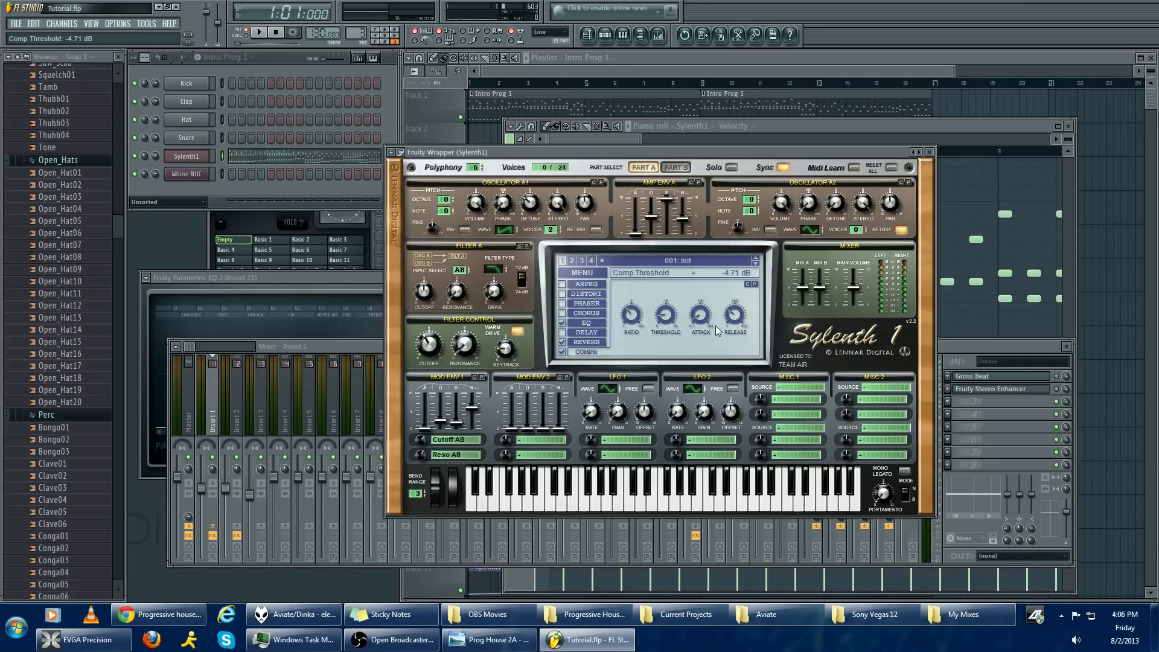
drag(700, 314, 697, 298)
click(734, 317)
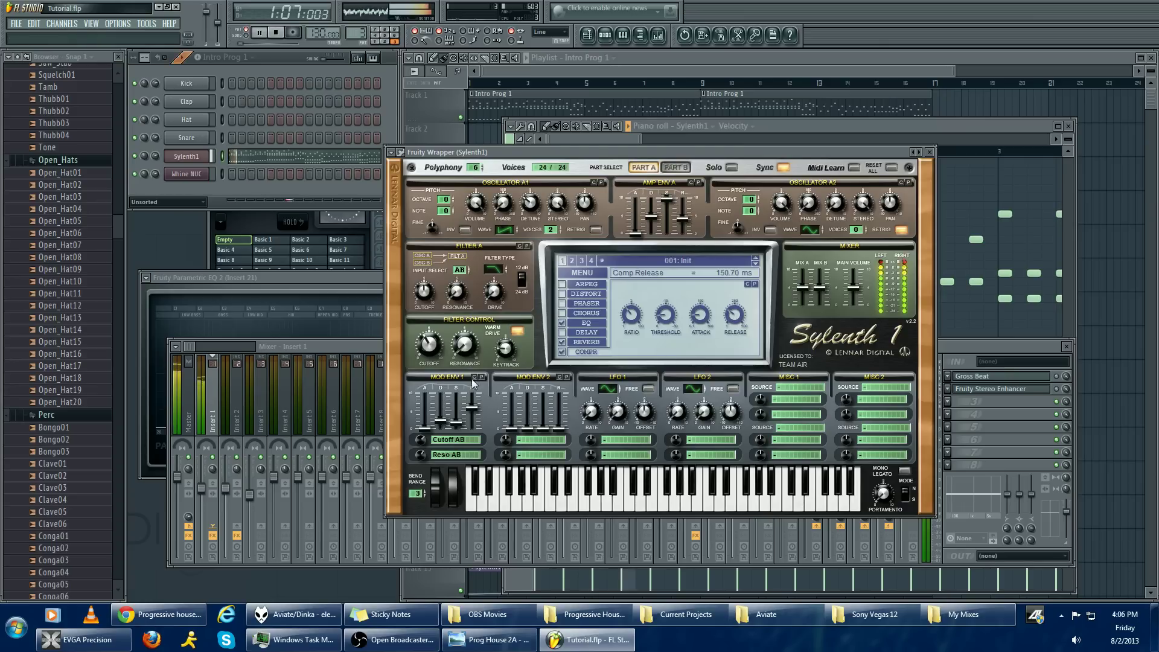
While the pattern plays, lower the main filter cutoff to 3.44 Hz and sweep it up to 1237.14 Hz
click(423, 361)
scroll(422, 362, up, 3)
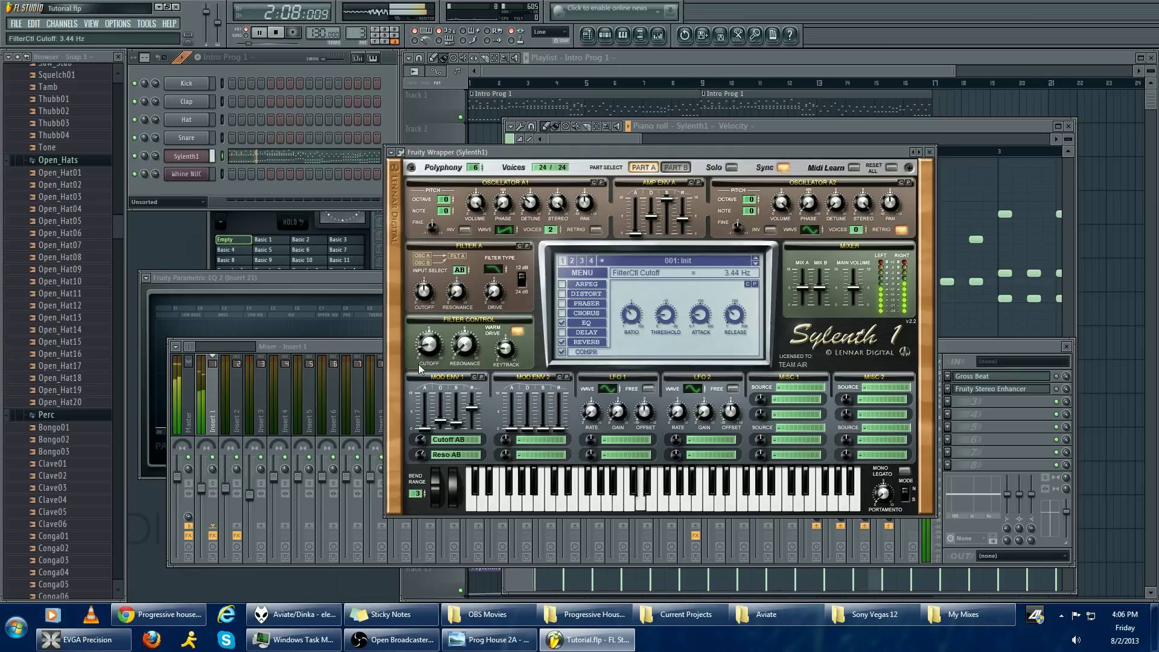
drag(424, 364, 483, 332)
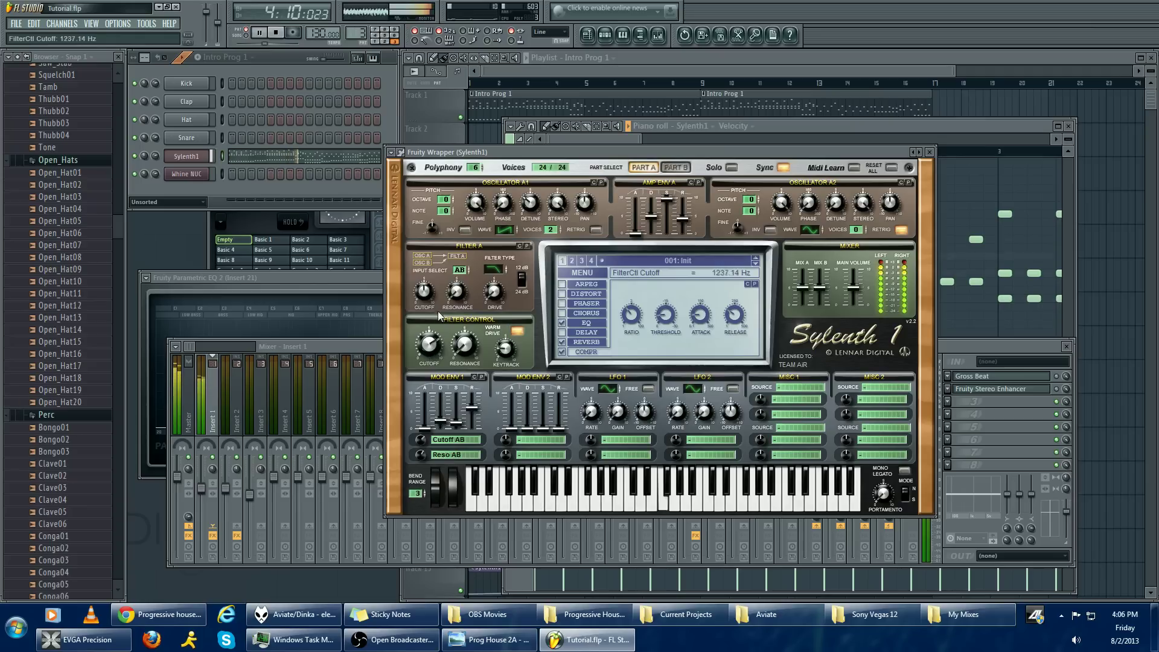
key(space)
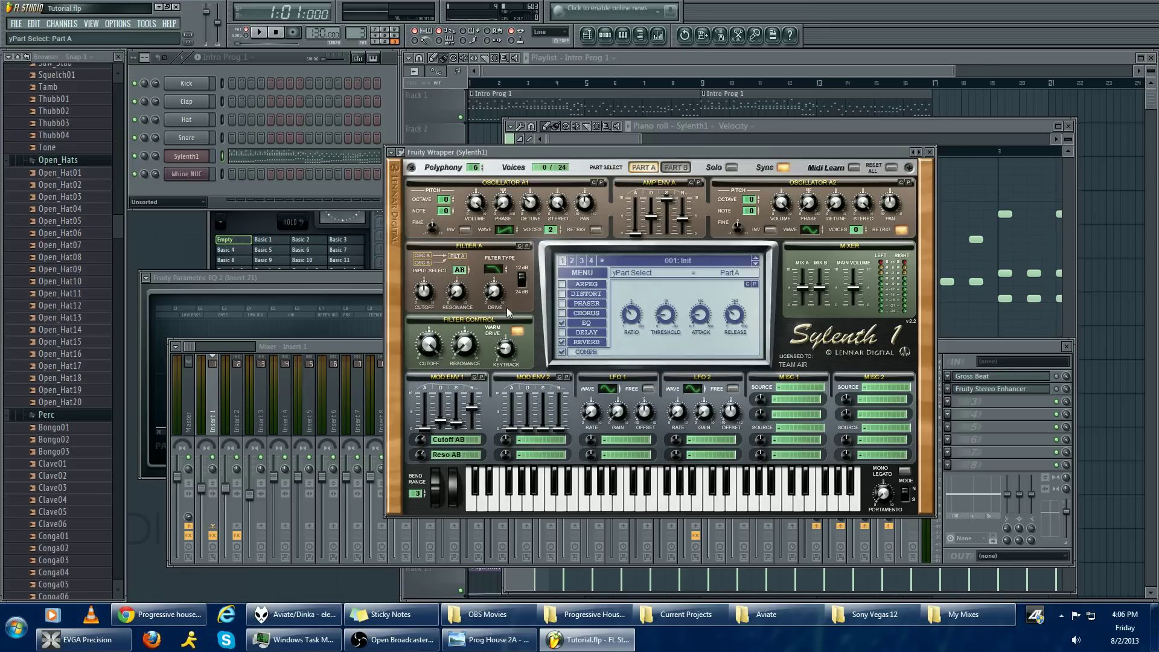
Check the filter drive setting in Part A and in Part B
click(496, 293)
click(674, 168)
click(494, 296)
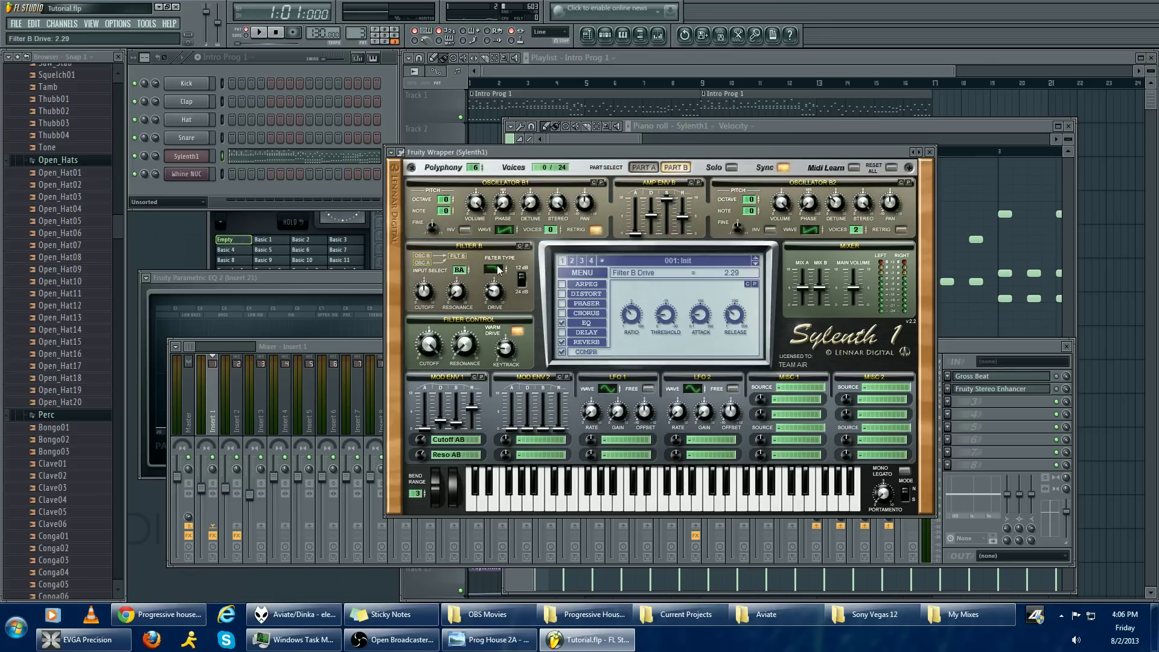
Play the pattern and sweep the main filter cutoff up to 21341.28 Hz
key(space)
drag(444, 350, 453, 246)
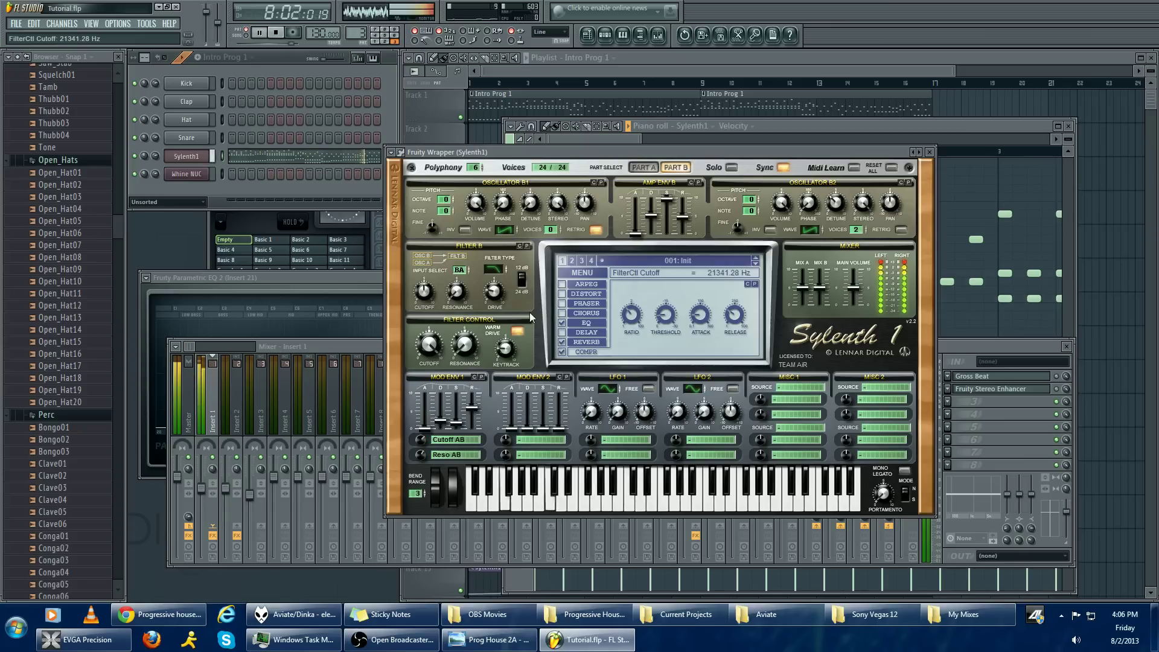
key(space)
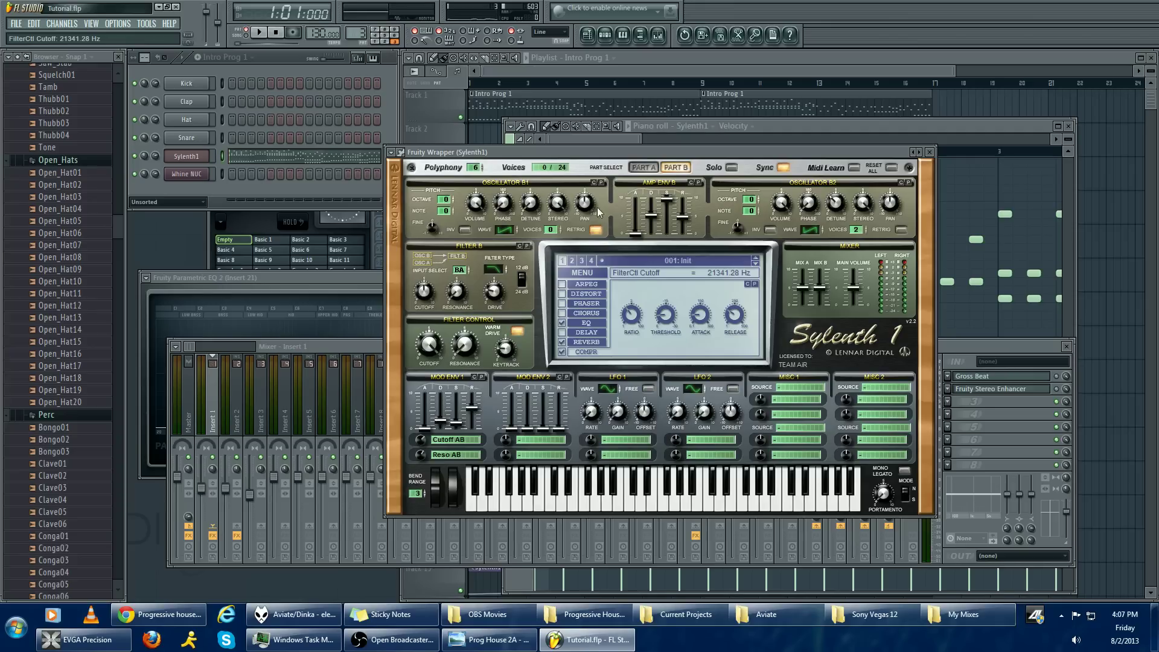
Clone the Sylenth1 channel and move the synth window clear of the channel list
drag(642, 157, 646, 155)
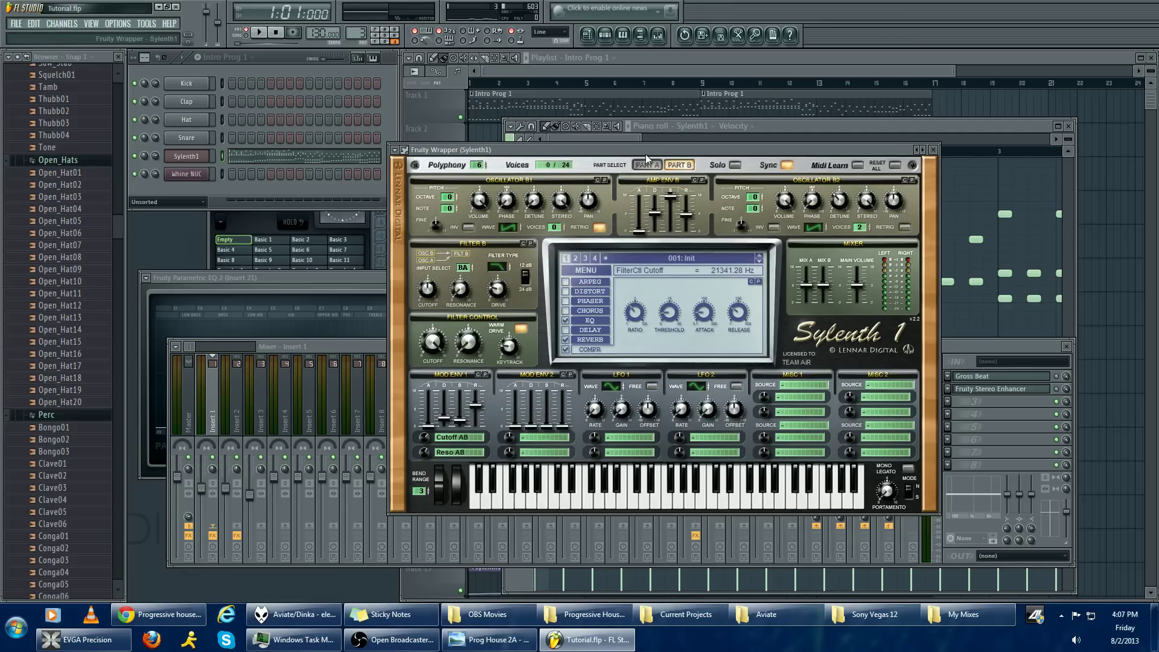
click(189, 158)
click(191, 160)
right_click(189, 162)
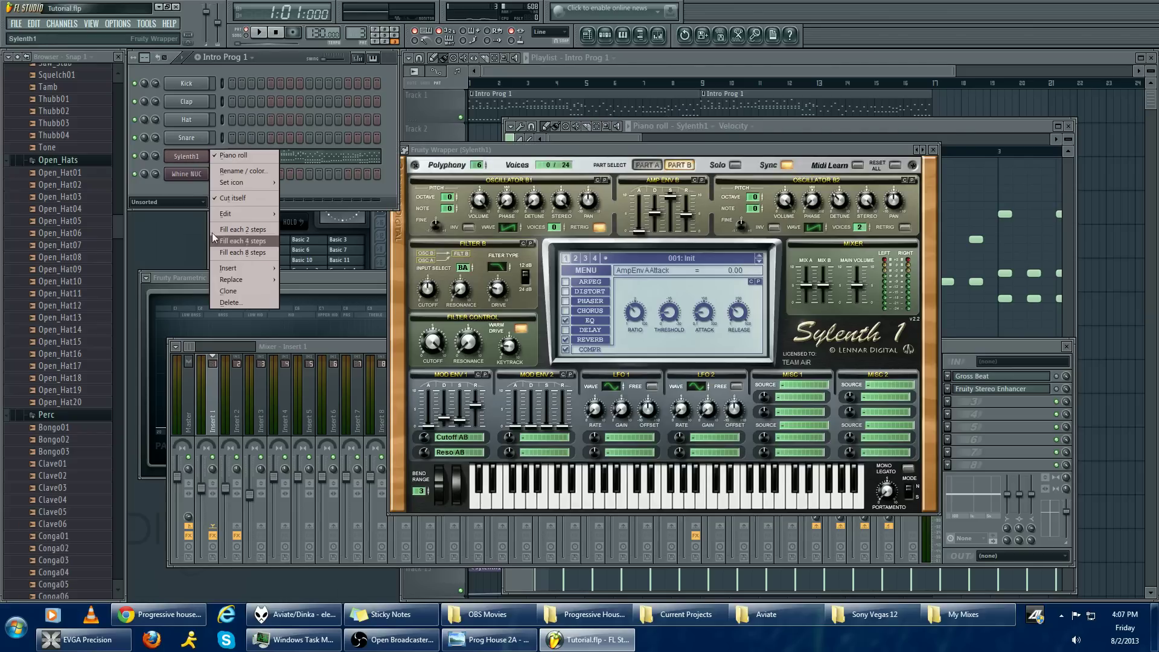
click(234, 290)
drag(264, 250, 560, 159)
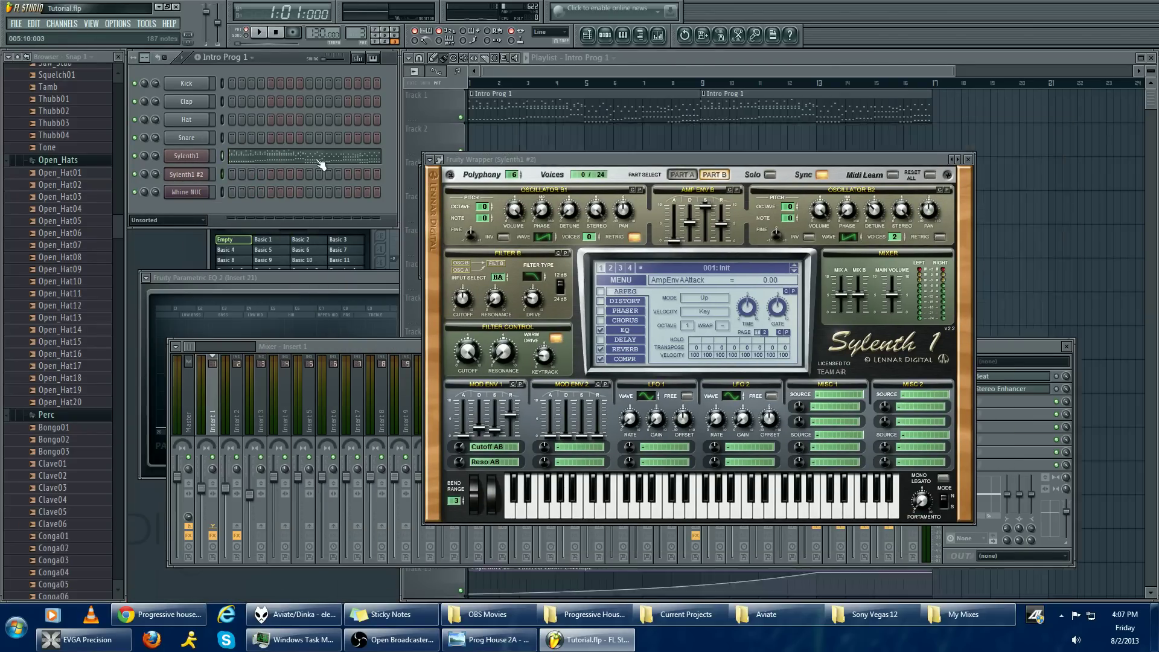
Copy the chord notes from Sylenth1's piano roll into the Sylenth1 #2 channel and bring up that synth's window
click(321, 161)
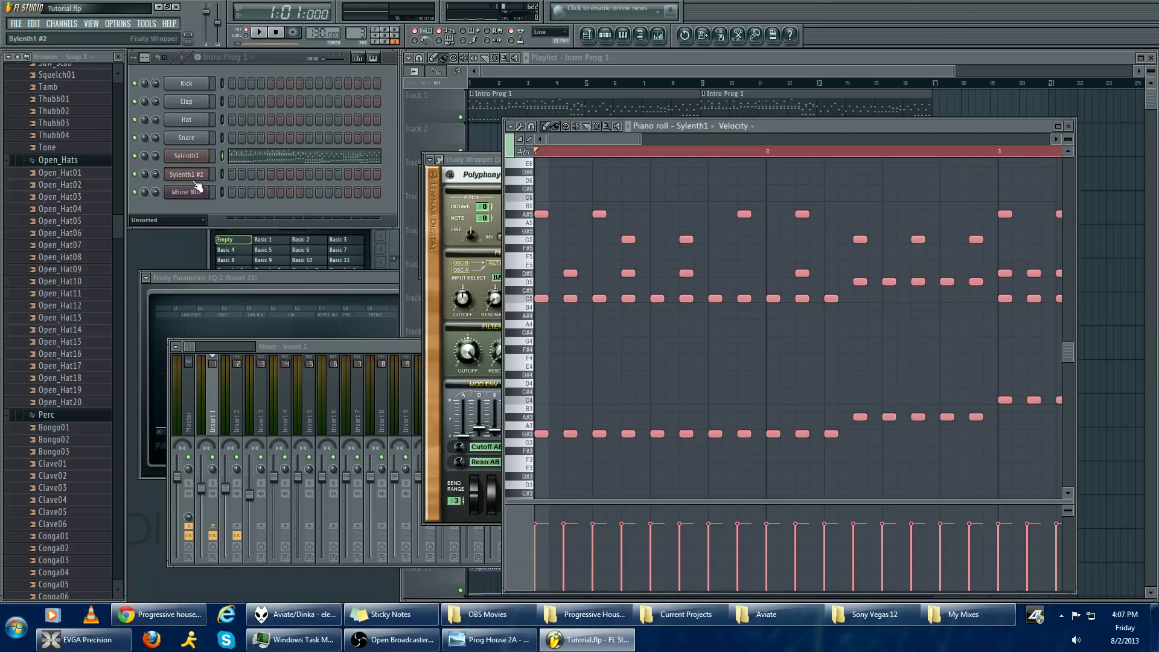
click(186, 174)
right_click(211, 171)
click(255, 181)
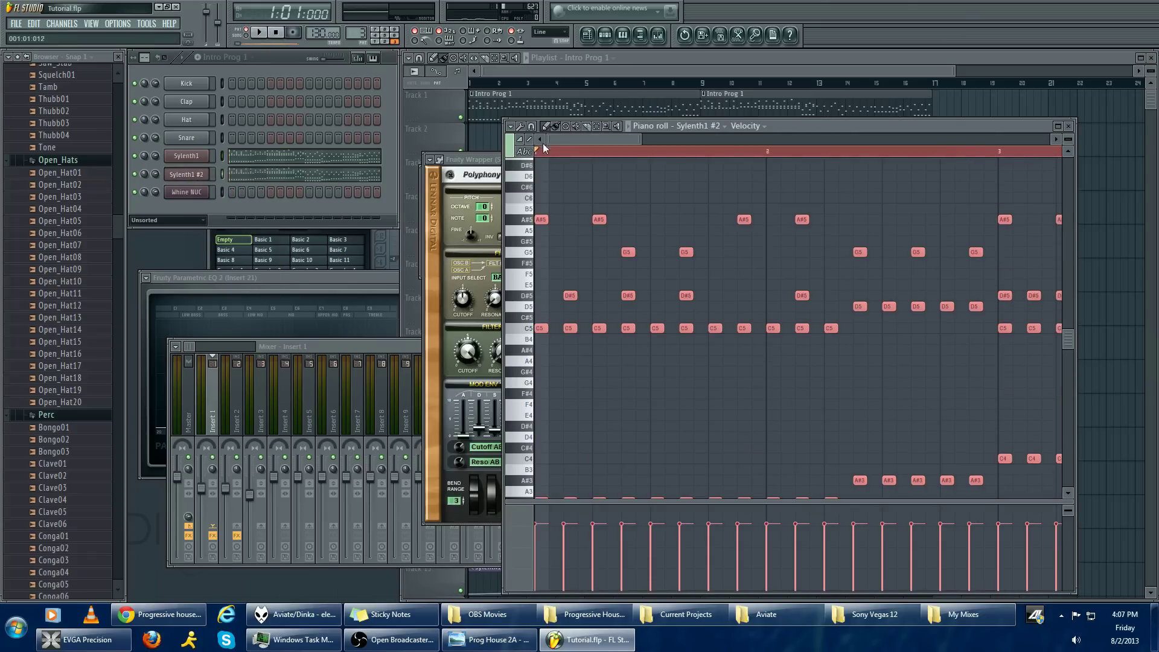
key(ctrl+v)
click(185, 175)
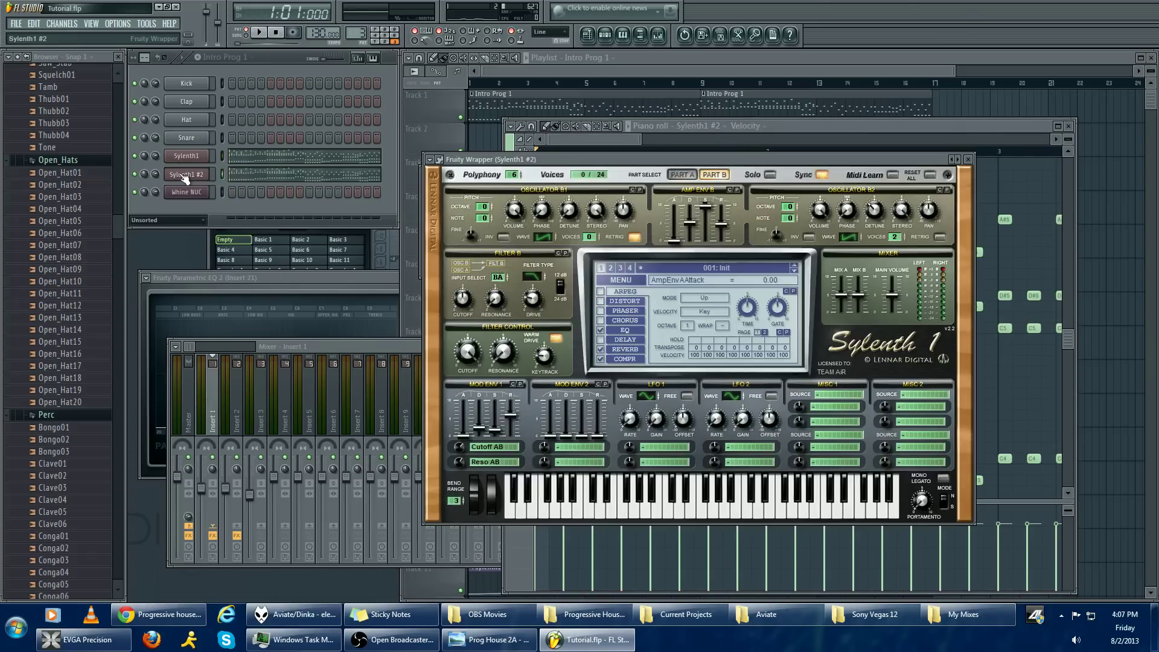
drag(557, 160, 546, 168)
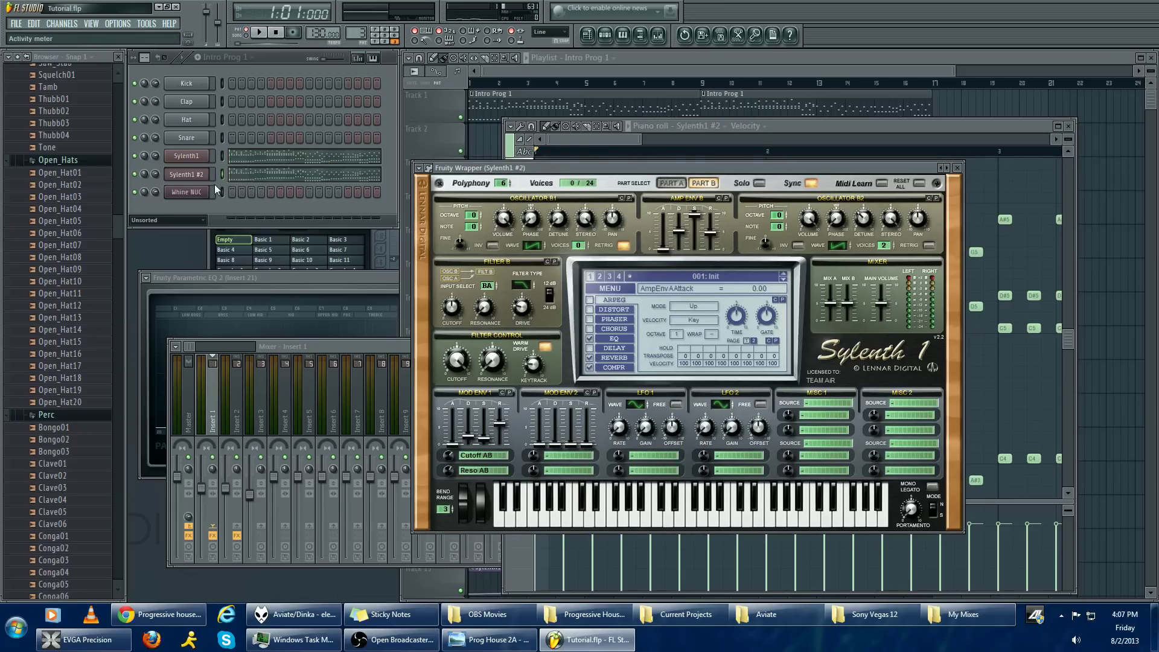
Examine the original Sylenth1 channel's settings and its mixer track assignment
click(225, 201)
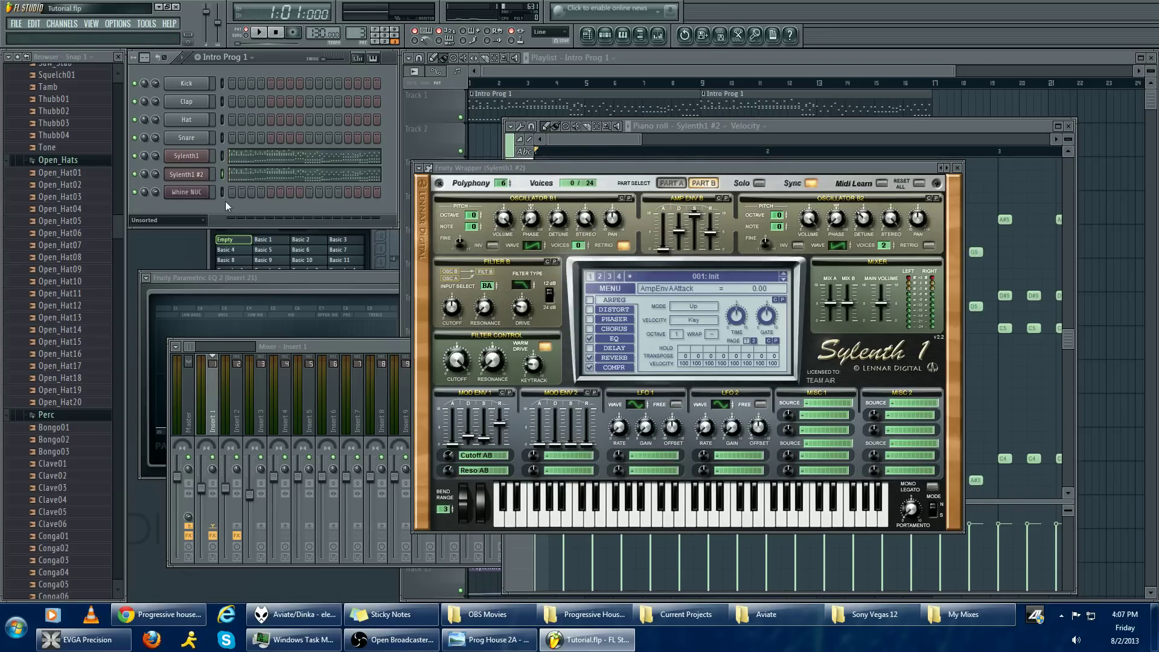
click(186, 156)
drag(465, 151, 447, 224)
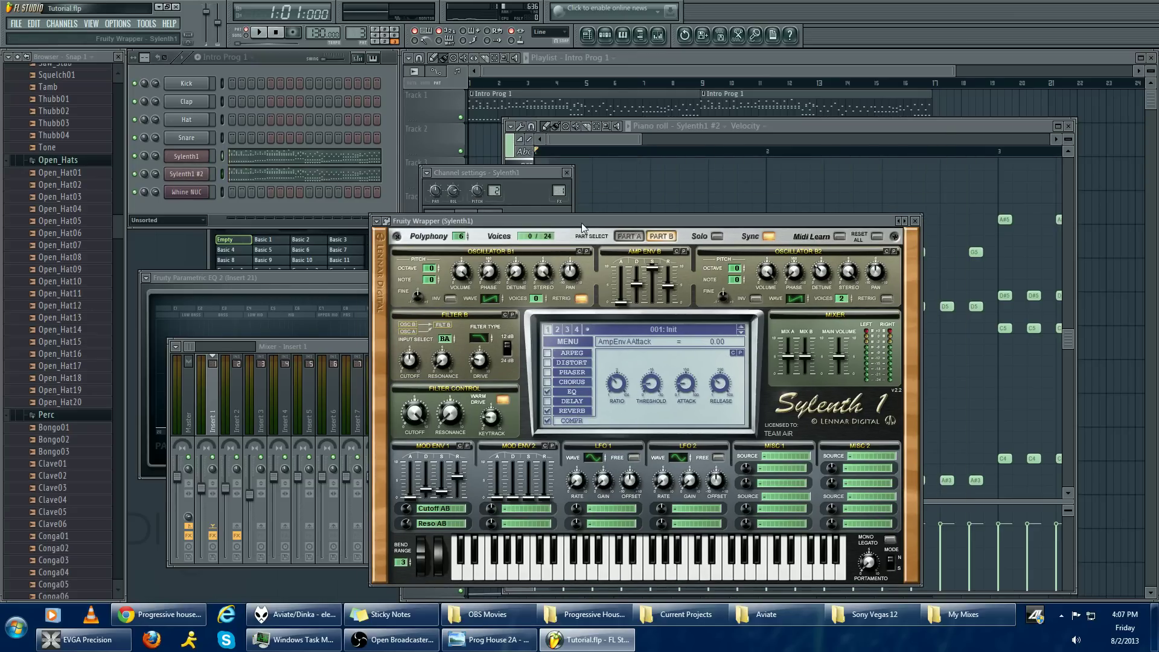
double_click(559, 192)
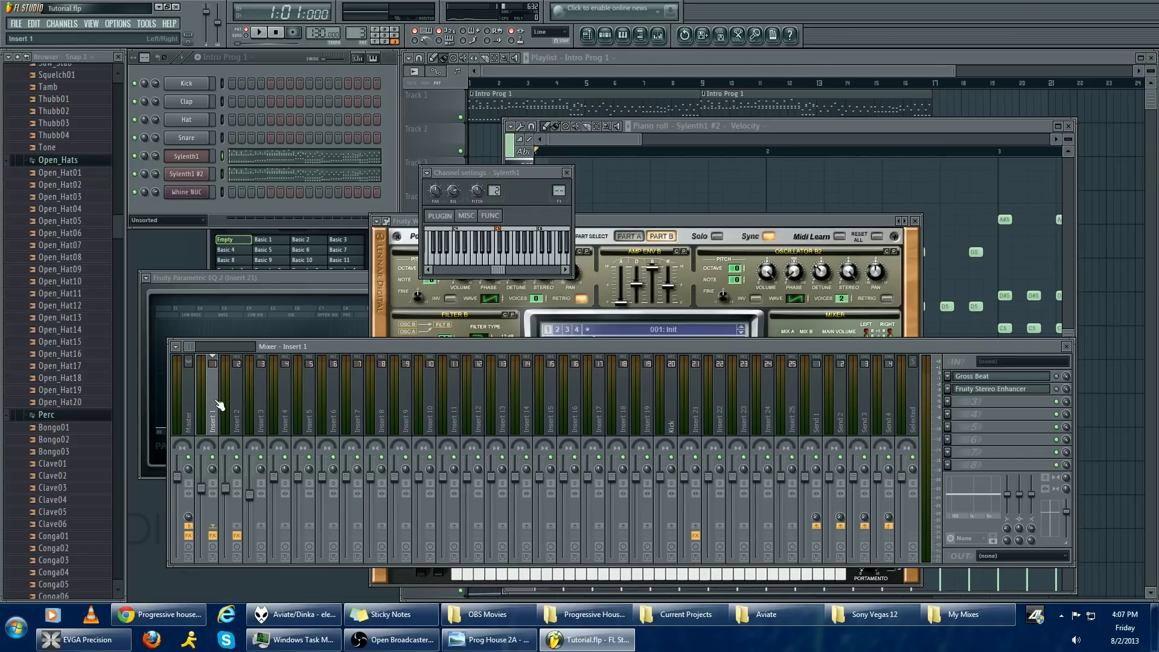
click(186, 156)
click(186, 156)
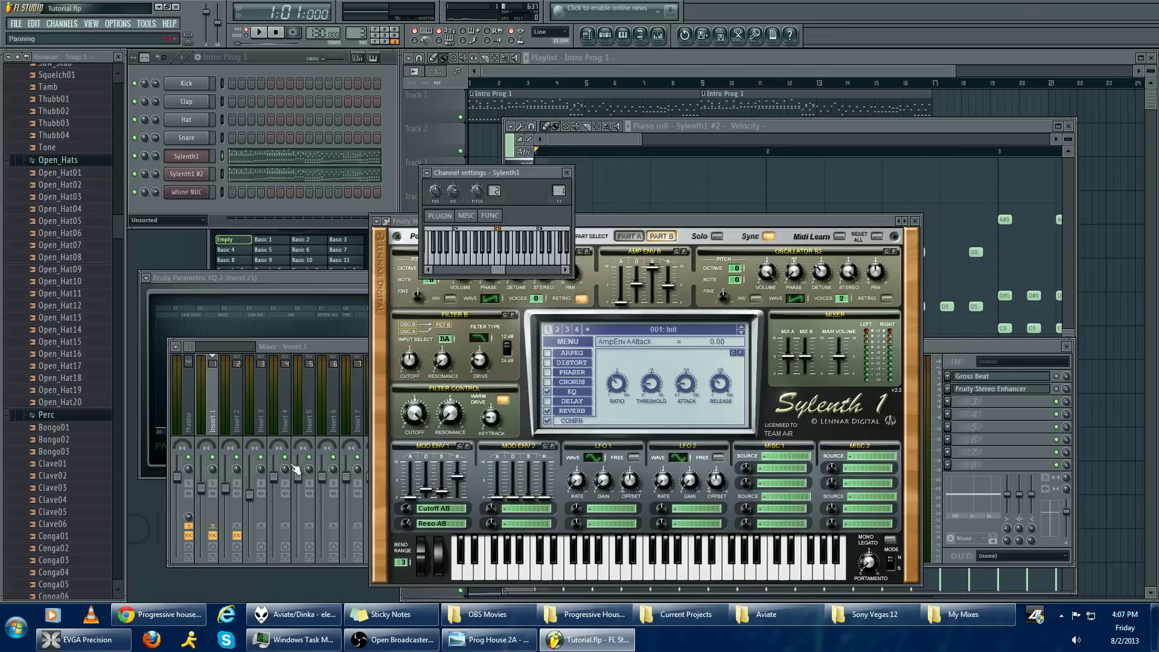
Rename mixer track Insert 1 as Prog House 1
click(214, 427)
double_click(215, 427)
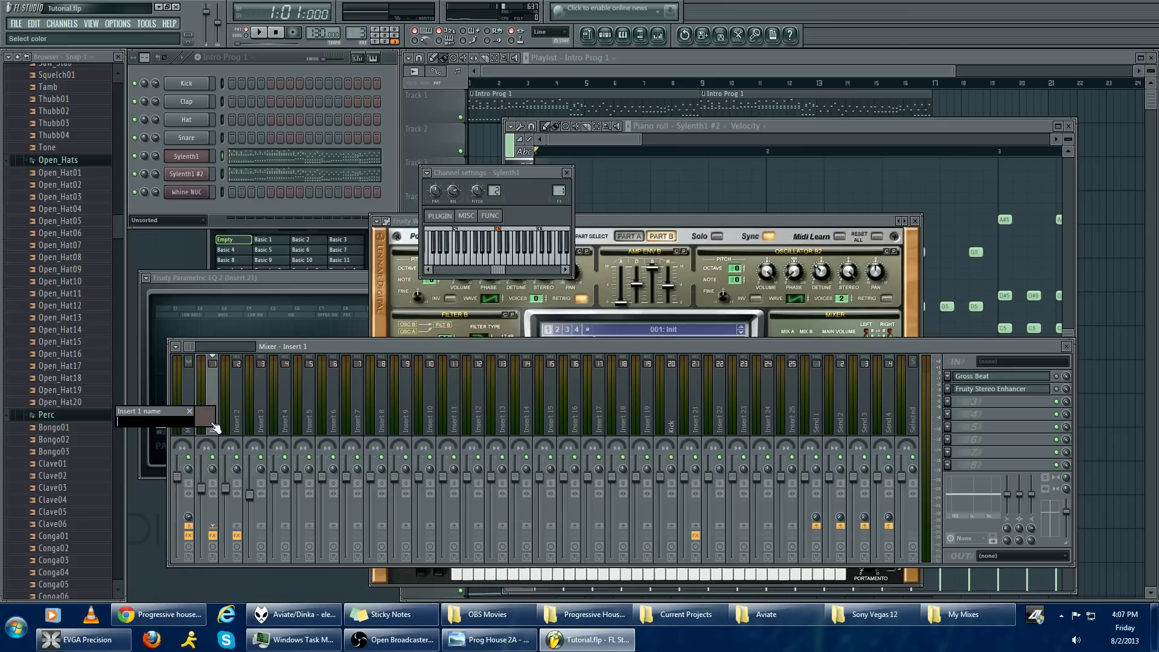
text(Prog House 1)
key(Return)
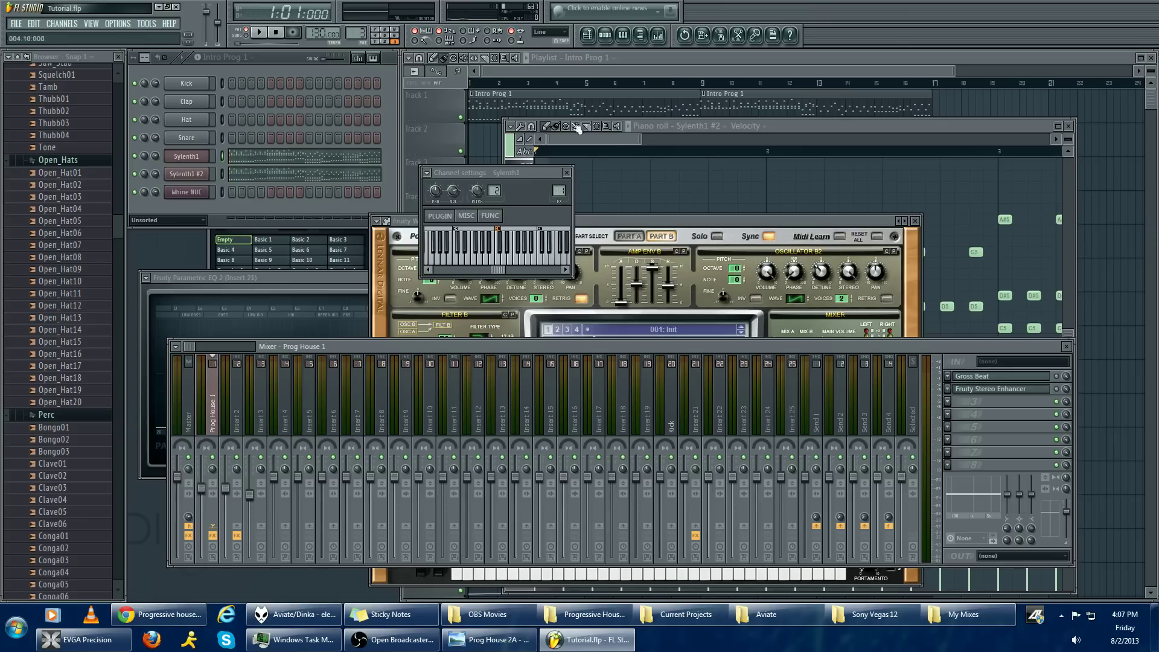
Bring up the Sylenth1 #2 channel's settings and rename mixer track Insert 2 as Prog House 2
click(209, 195)
click(207, 175)
drag(595, 167, 587, 234)
click(237, 405)
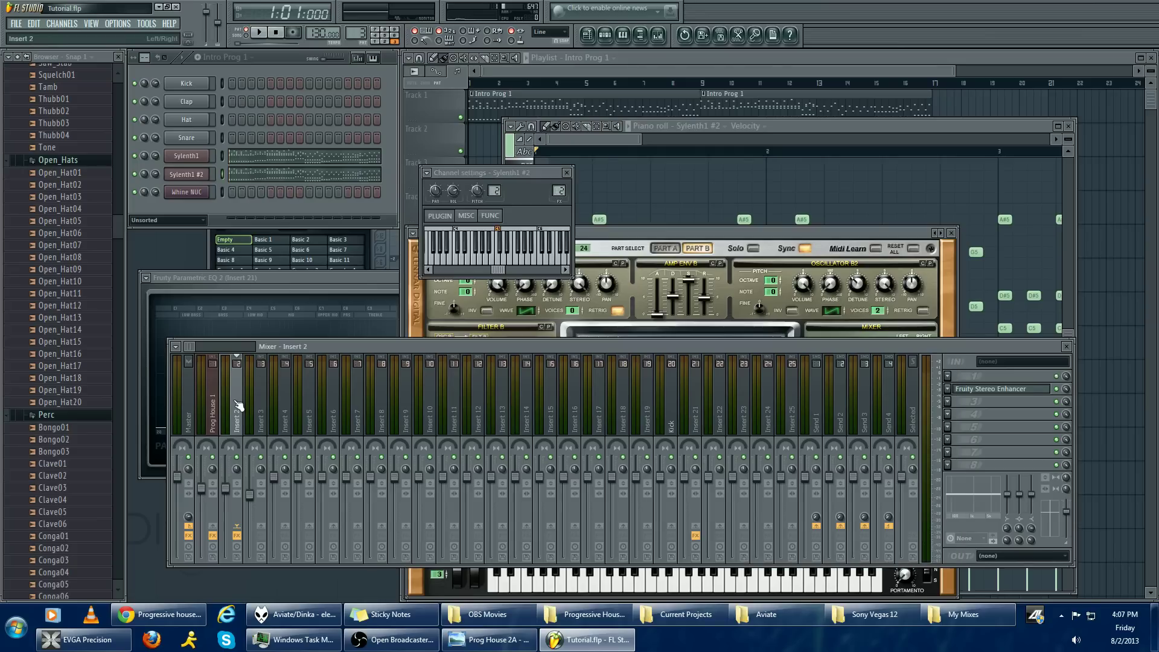
double_click(237, 406)
text(Prog House )
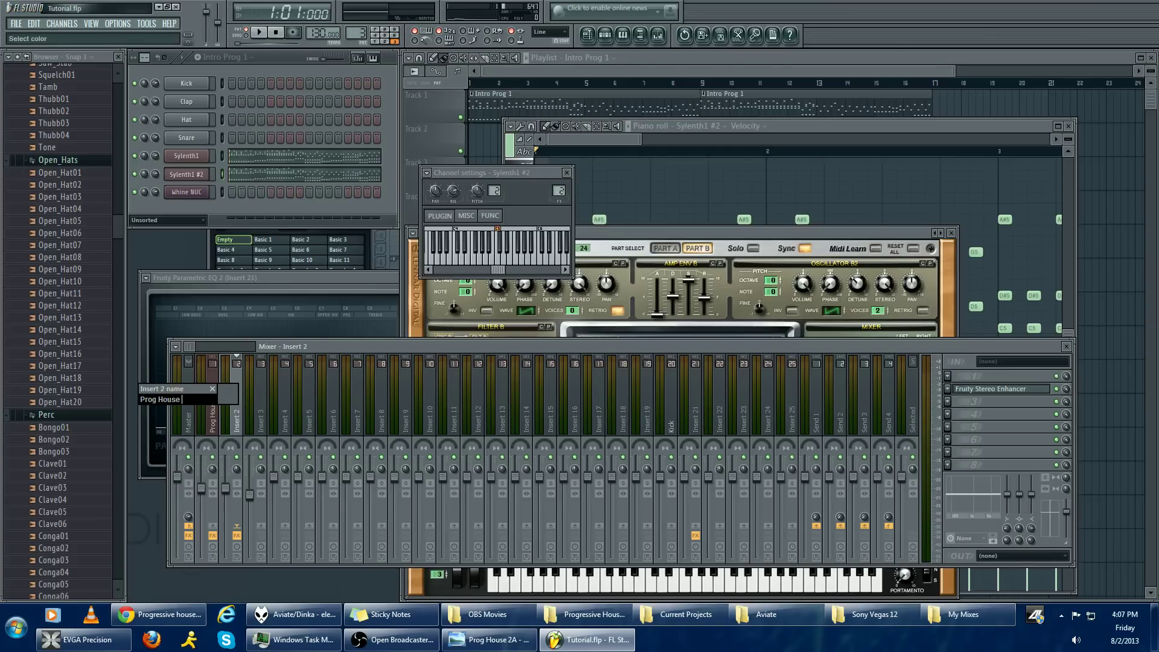
text(2)
key(Return)
Compare the Sylenth1 and Sylenth1 #2 channels and check the clone's mixer routing
click(201, 158)
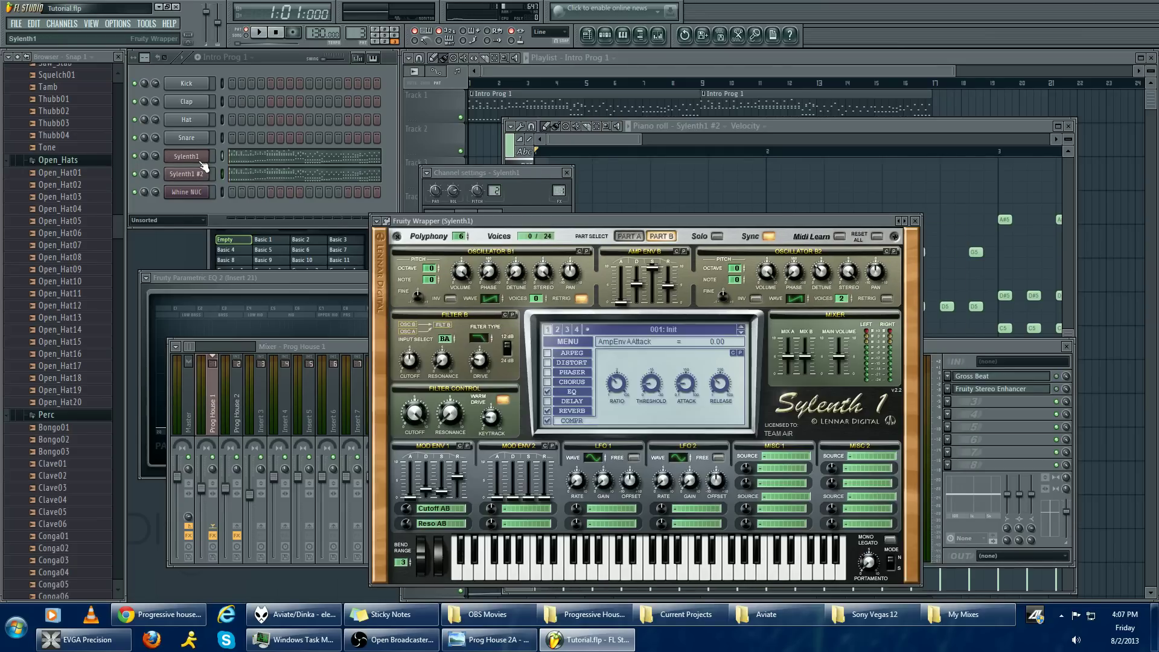
click(201, 173)
click(530, 195)
Open the Fruity Stereo Enhancer on the Prog House 1 mixer track and position its window beside the channel settings
click(216, 421)
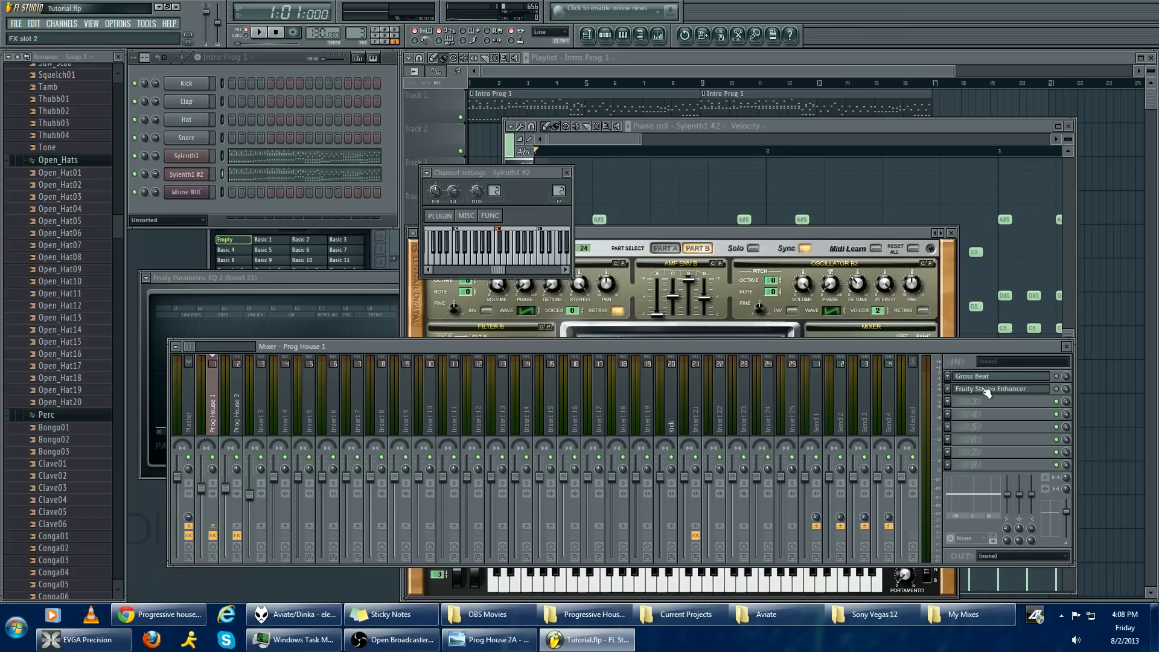
click(1026, 390)
click(236, 416)
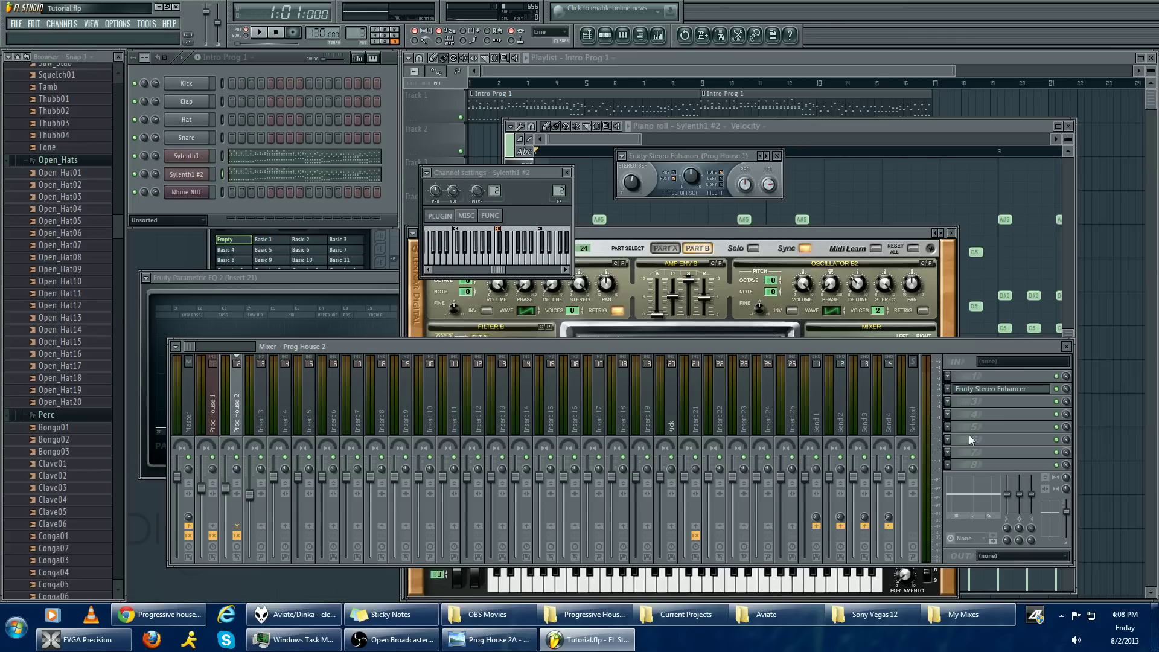
click(212, 417)
click(1021, 390)
click(1021, 390)
drag(723, 158, 721, 143)
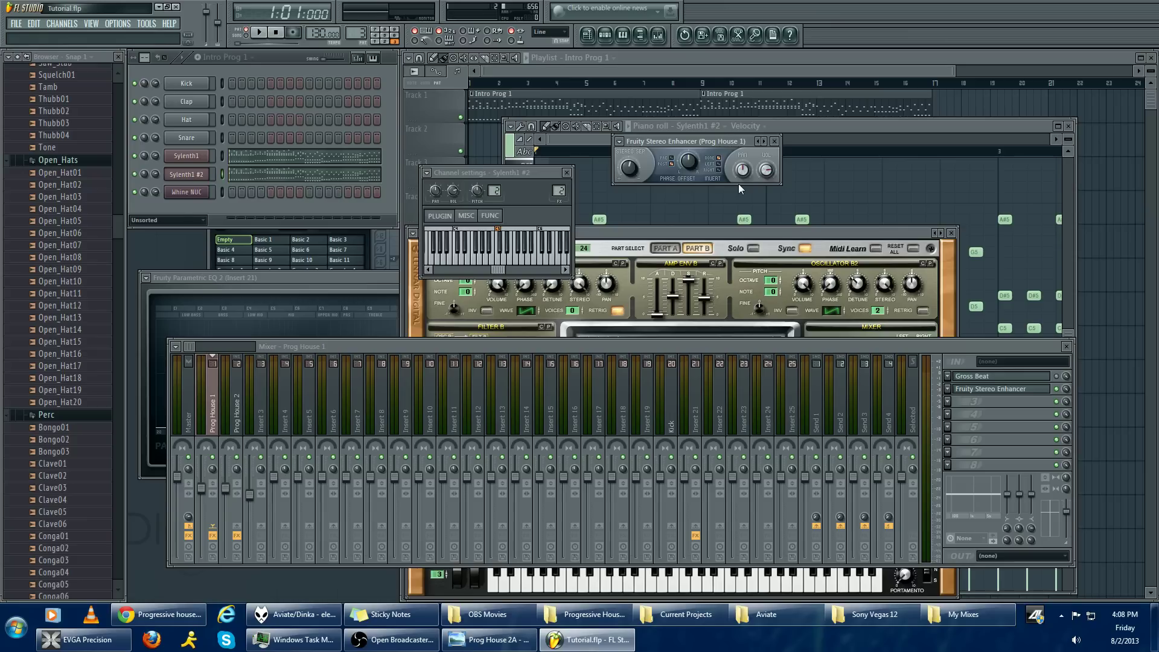
drag(683, 139, 651, 168)
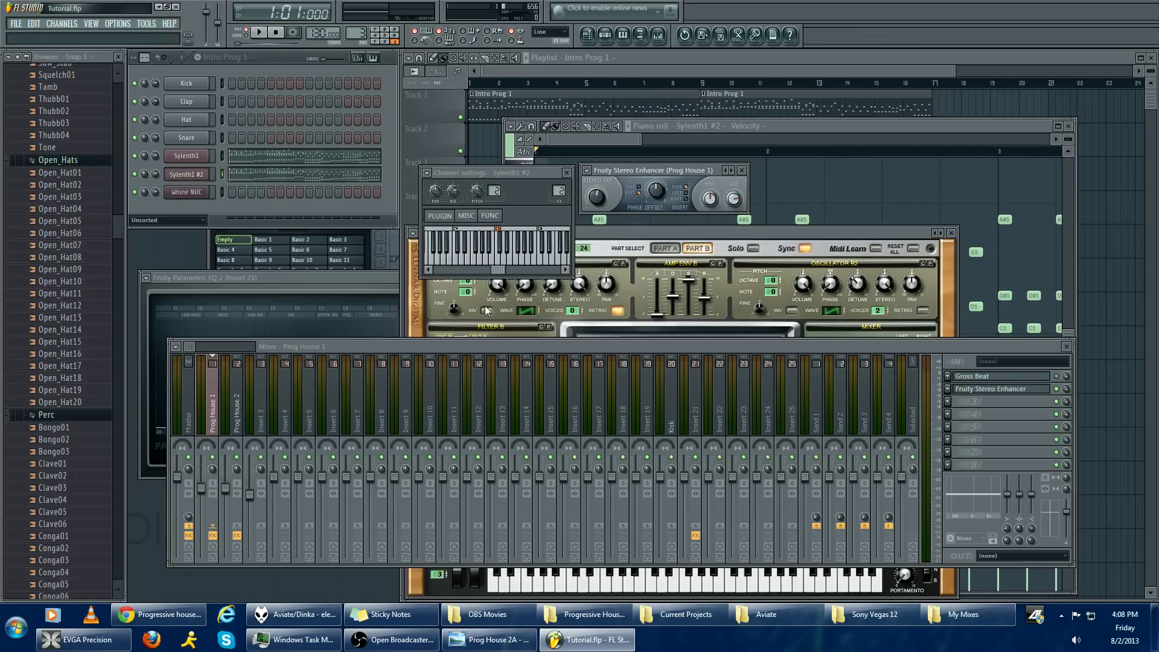
Open the Fruity Stereo Enhancer on the Prog House 2 mixer track and place it directly under the Prog House 1 enhancer window
click(185, 173)
click(244, 398)
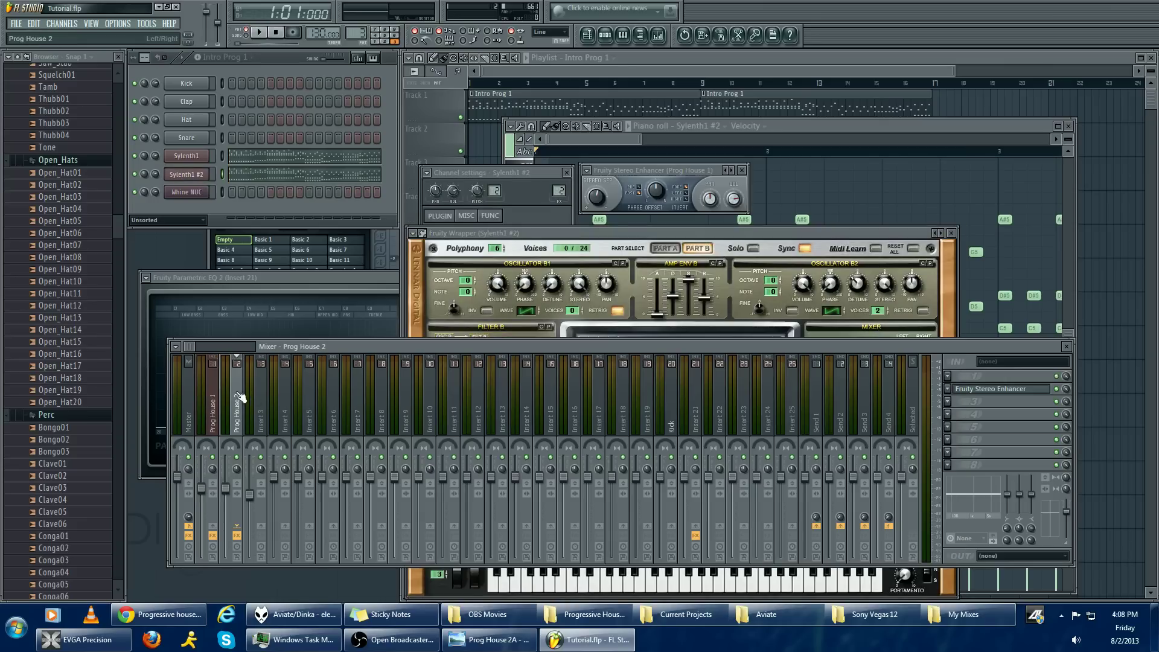
click(997, 395)
drag(749, 217, 726, 237)
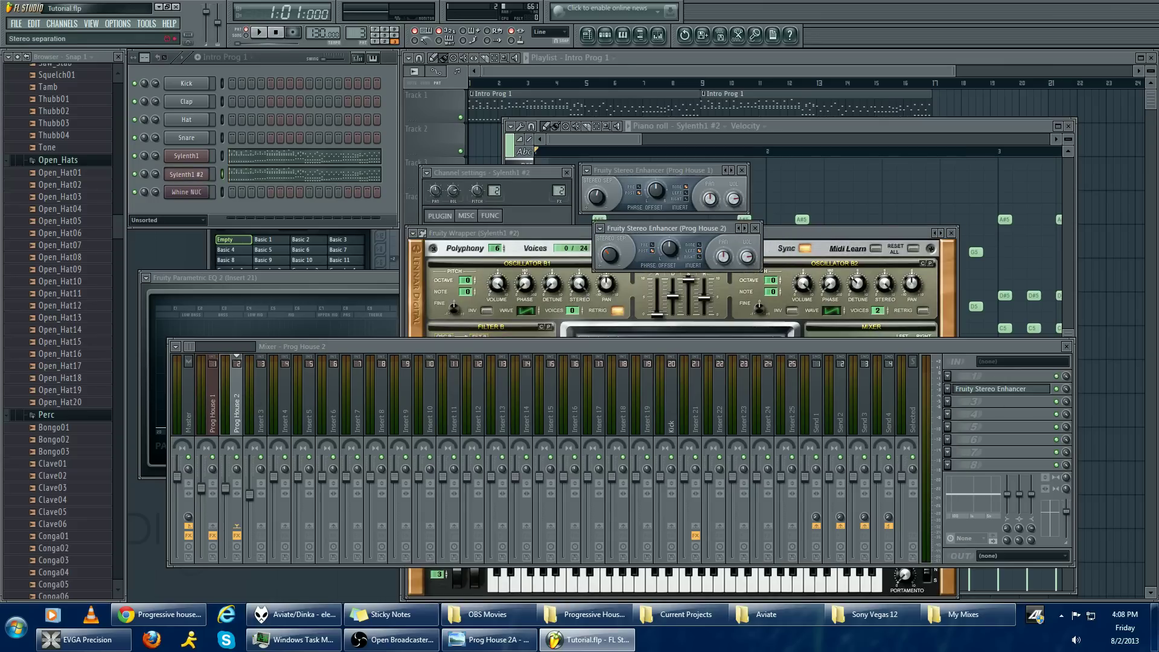
drag(624, 229, 611, 223)
Play the pattern with both layers and sweep the filter control cutoff on Sylenth1 #2 and on Sylenth1
key(space)
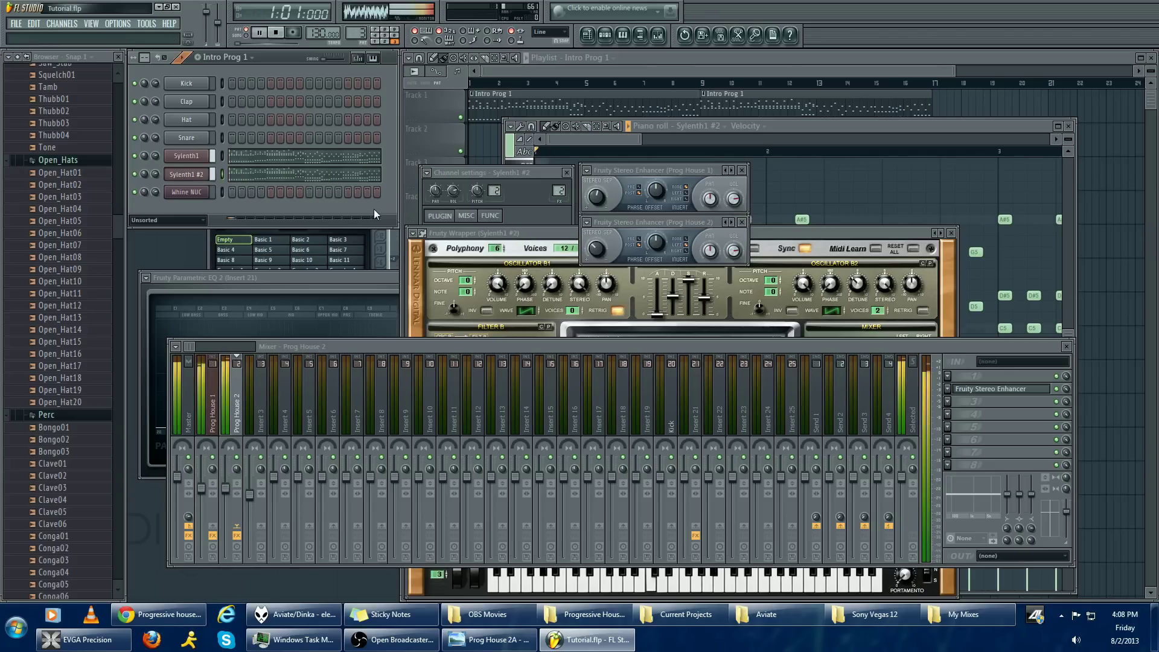
click(422, 329)
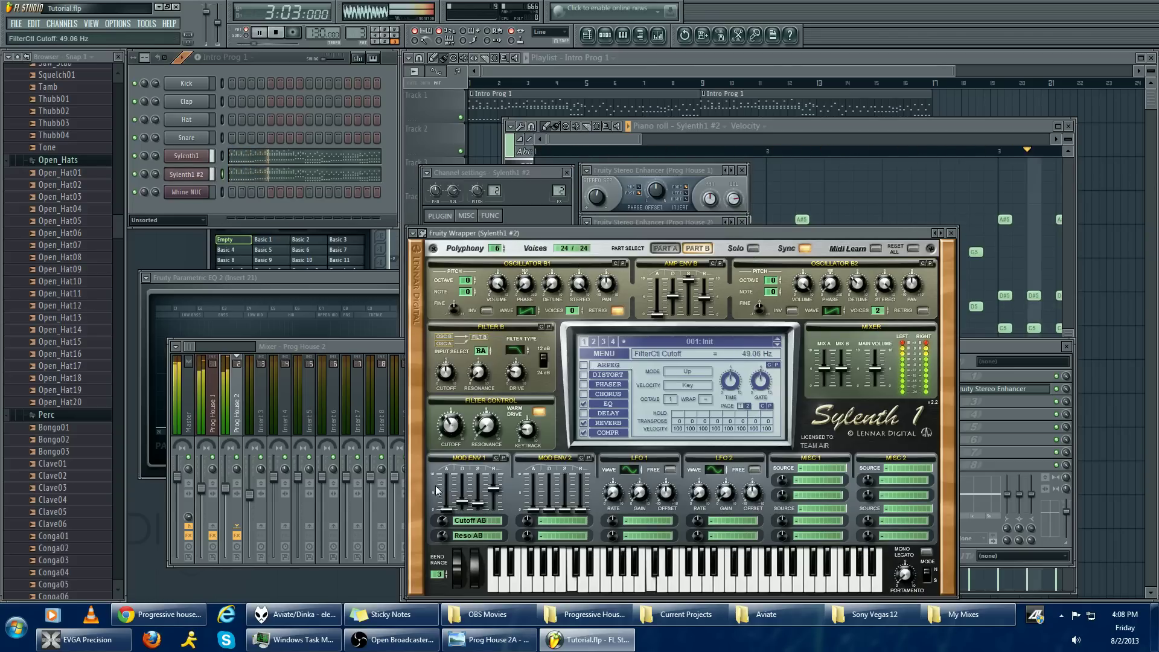
click(186, 155)
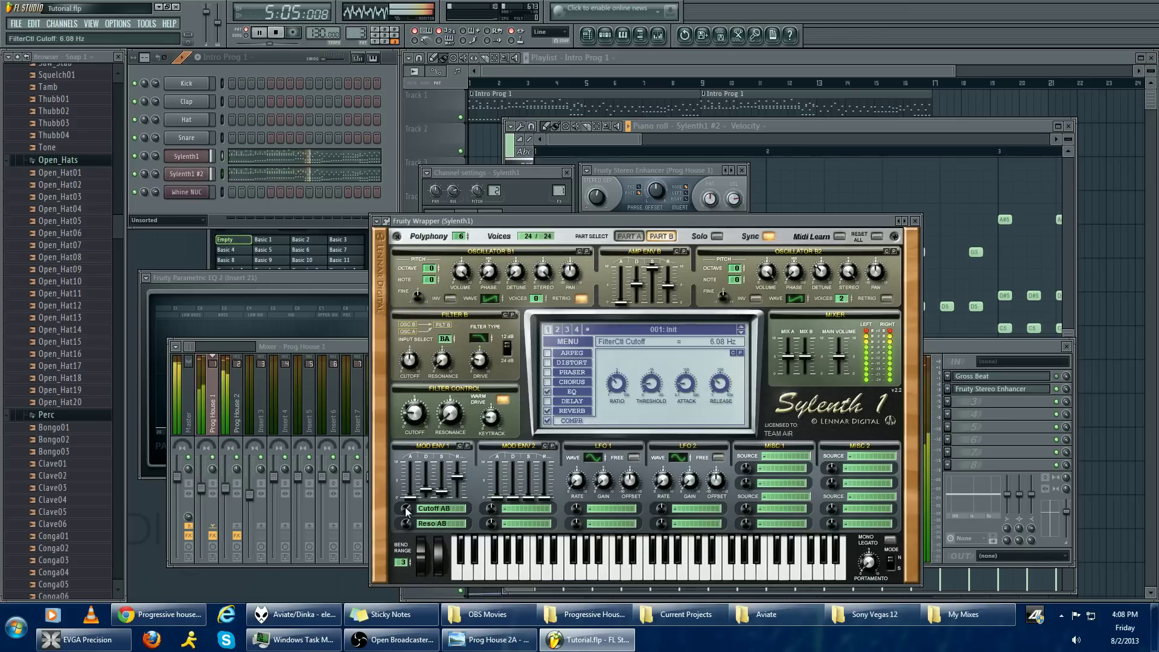
click(388, 199)
key(space)
Reposition the Sylenth1 #2 synth window and switch between both Sylenth1 channels to compare them
click(186, 173)
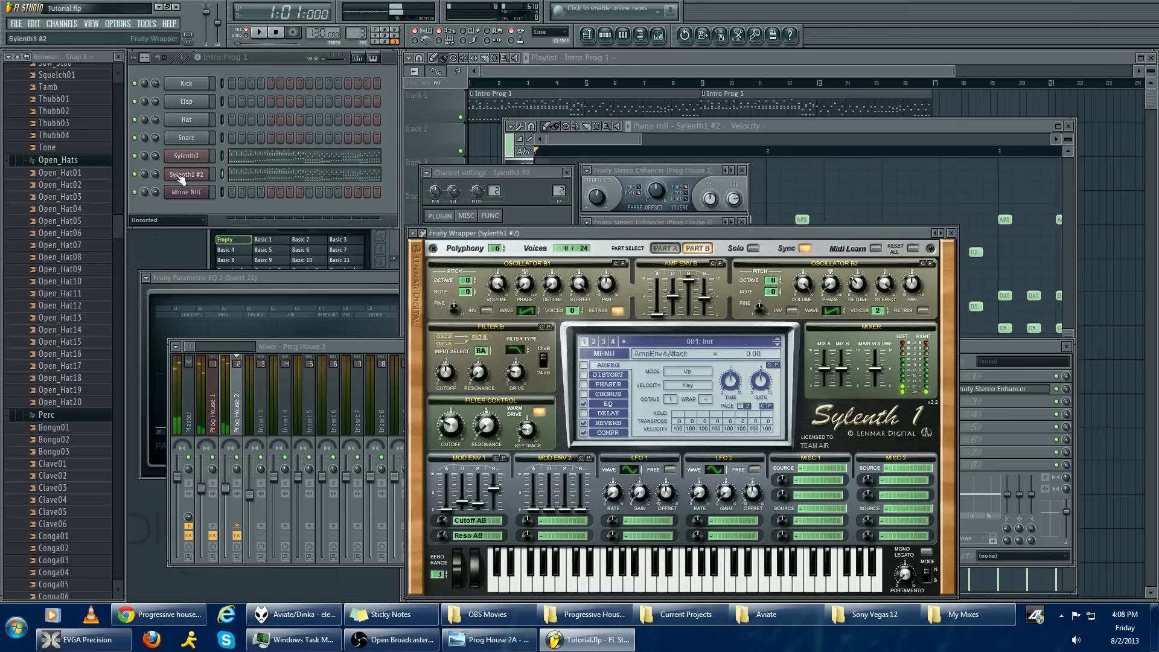
drag(507, 238, 551, 213)
click(193, 158)
click(197, 175)
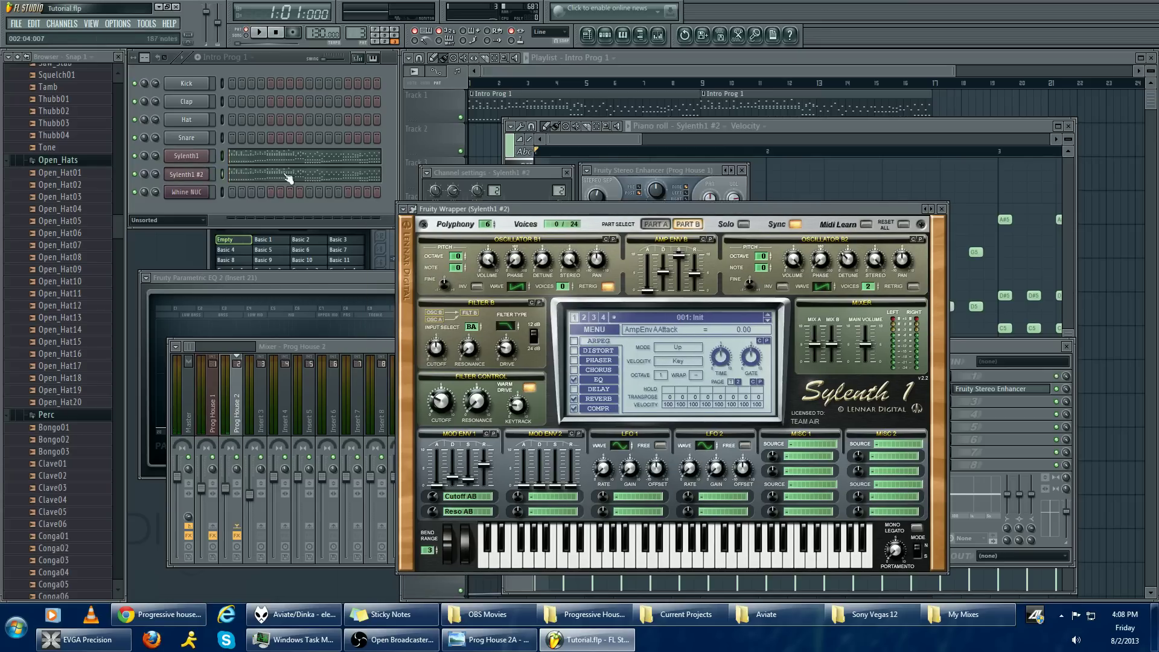
Rename the Sylenth1 channel as Prog House 1
click(192, 155)
right_click(199, 155)
click(240, 172)
text(Prog House 1)
key(Return)
Rename the Sylenth1 #2 channel as Prog House 1
click(187, 174)
right_click(193, 174)
click(239, 189)
text(Prog House 1)
key(Return)
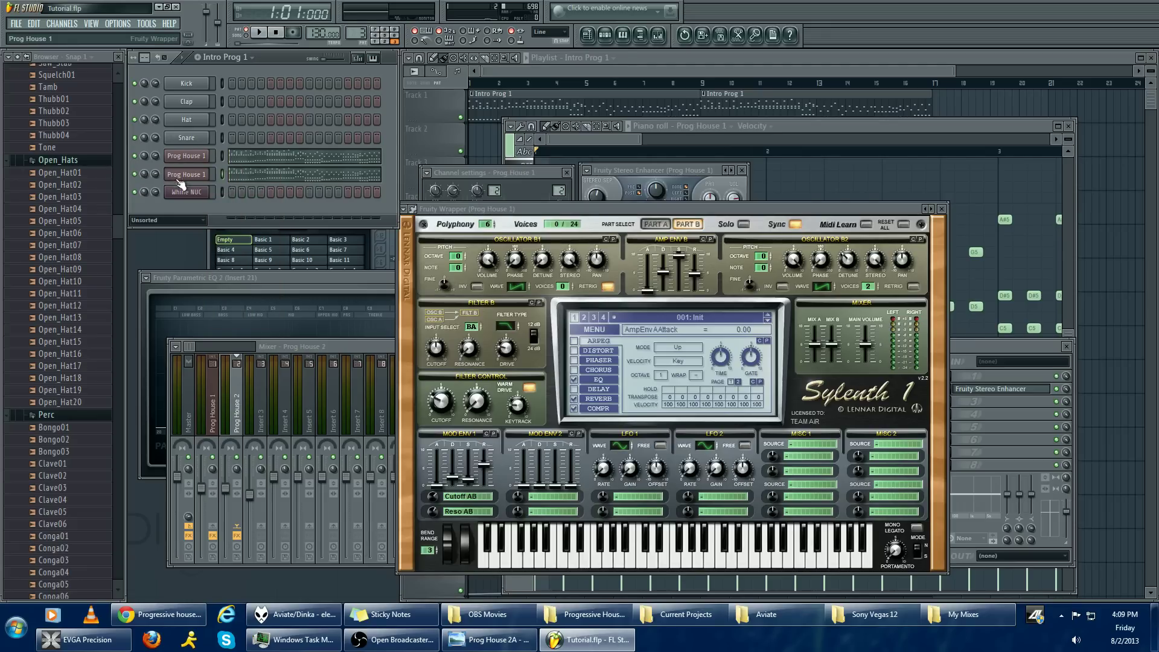
Rename the cloned channel below Prog House 1 as Prog House 2
click(186, 174)
right_click(187, 175)
click(241, 189)
text(Prog House 2)
key(Return)
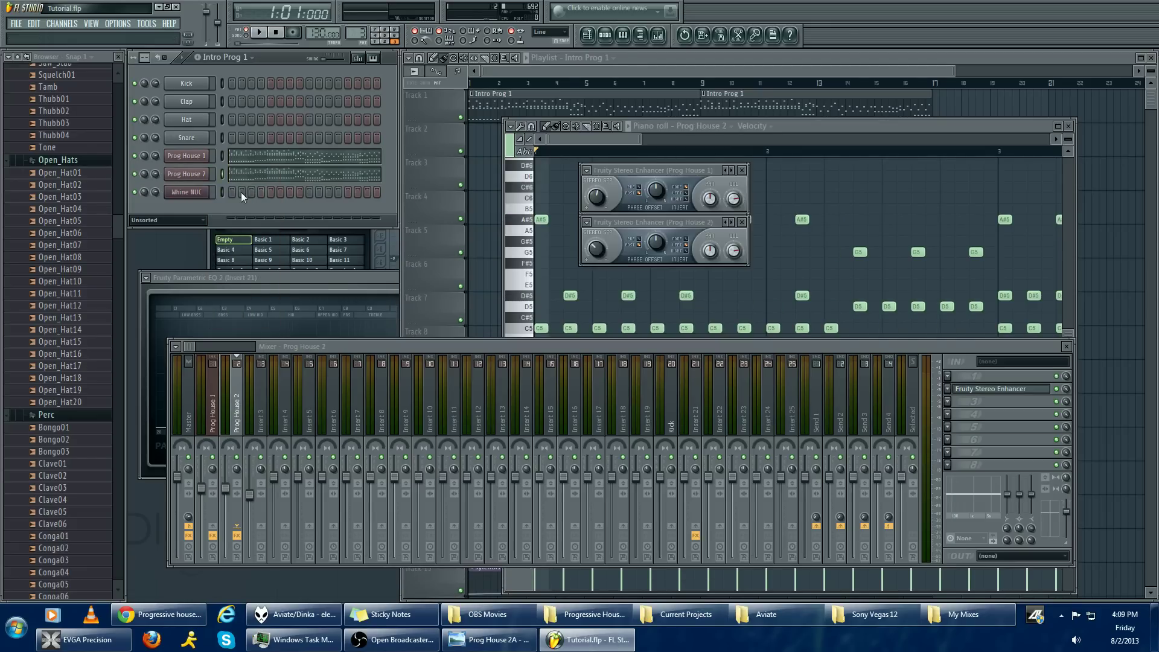
In the Prog House 2 synth, set Filter A's input to A only in Part A and Filter B's input to B only in Part B
click(186, 174)
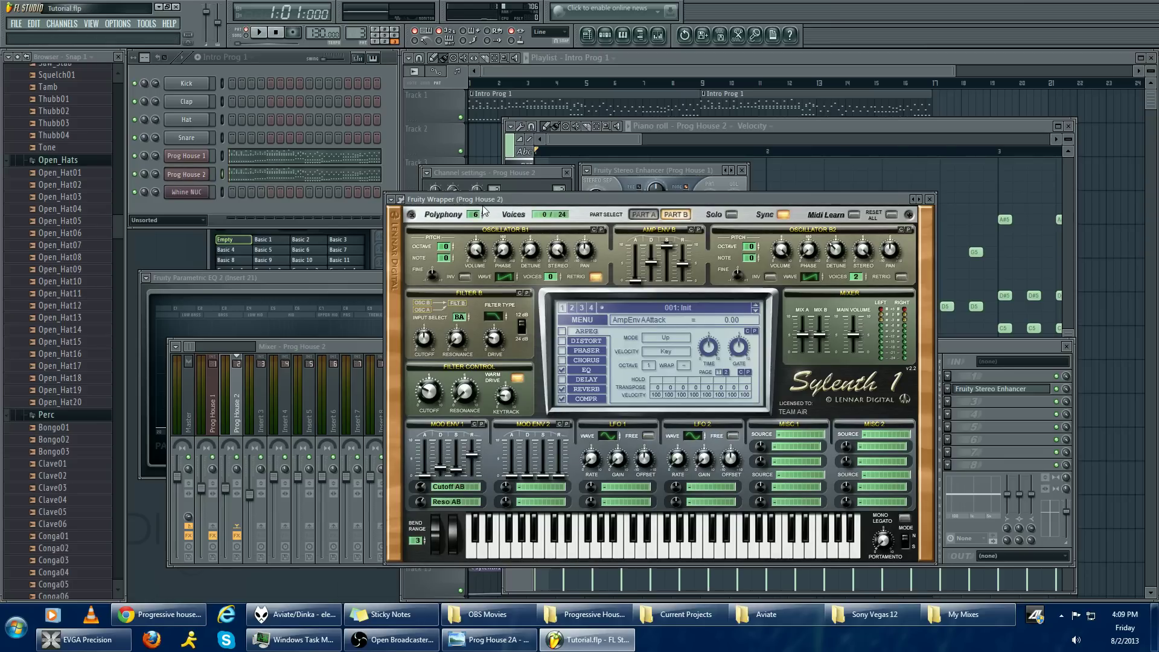
drag(485, 209, 479, 207)
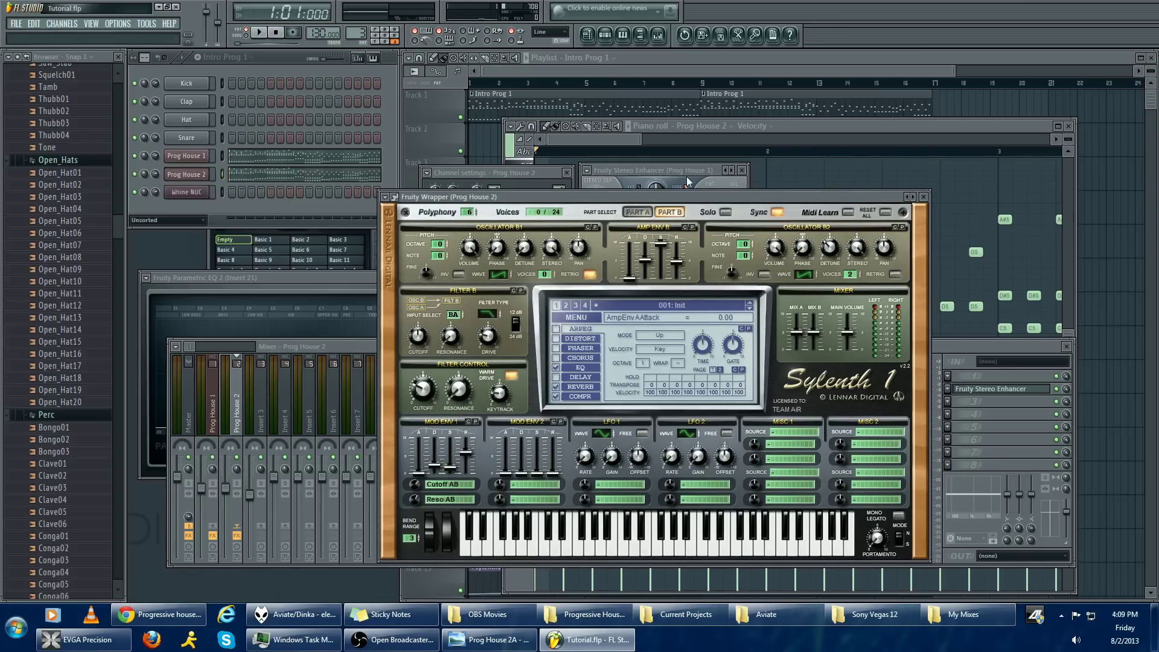
click(638, 212)
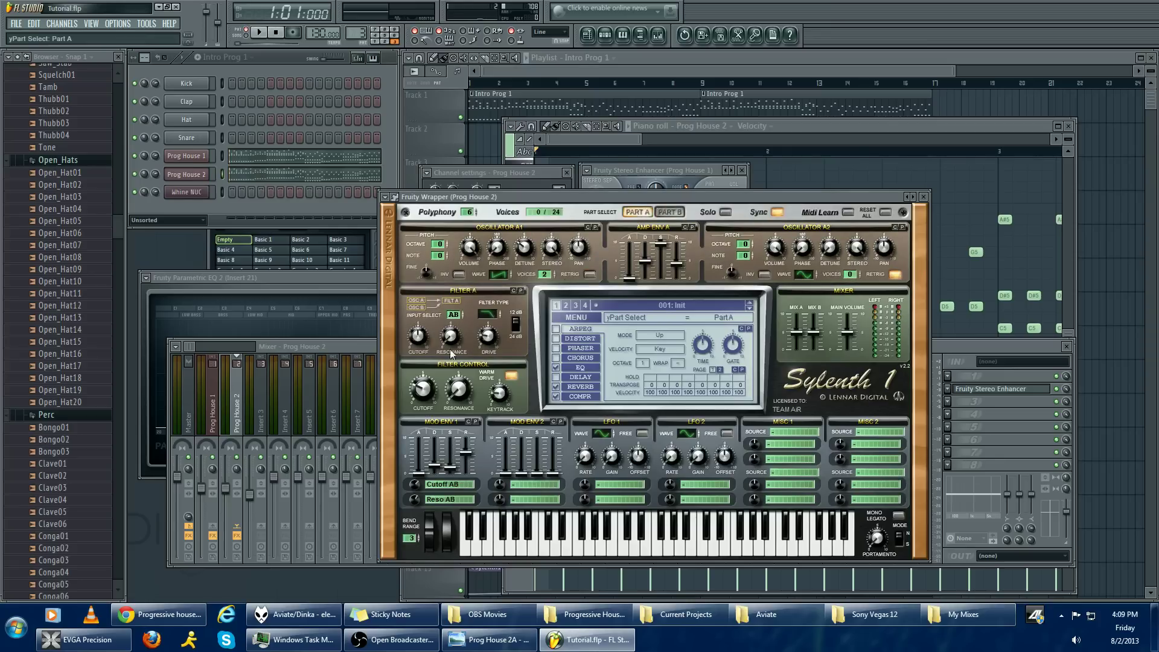
click(453, 315)
click(460, 314)
click(456, 318)
click(670, 212)
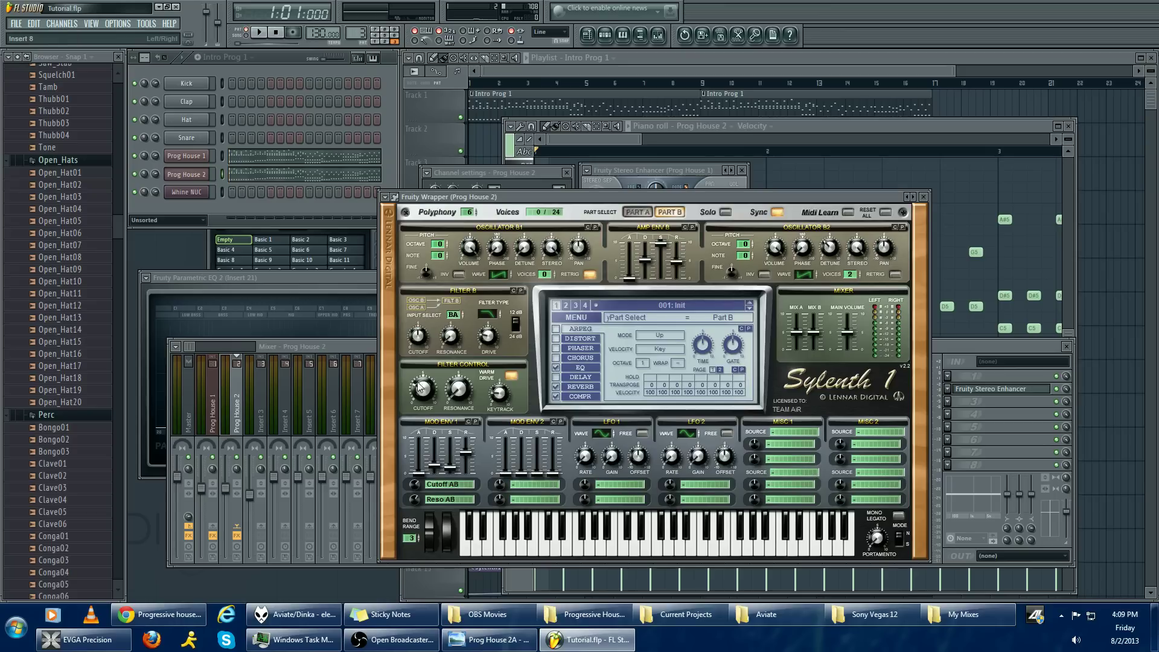
click(457, 315)
click(456, 317)
Return to Part A of Prog House 2 and show the EQ settings to check the bass and treble controls
click(633, 212)
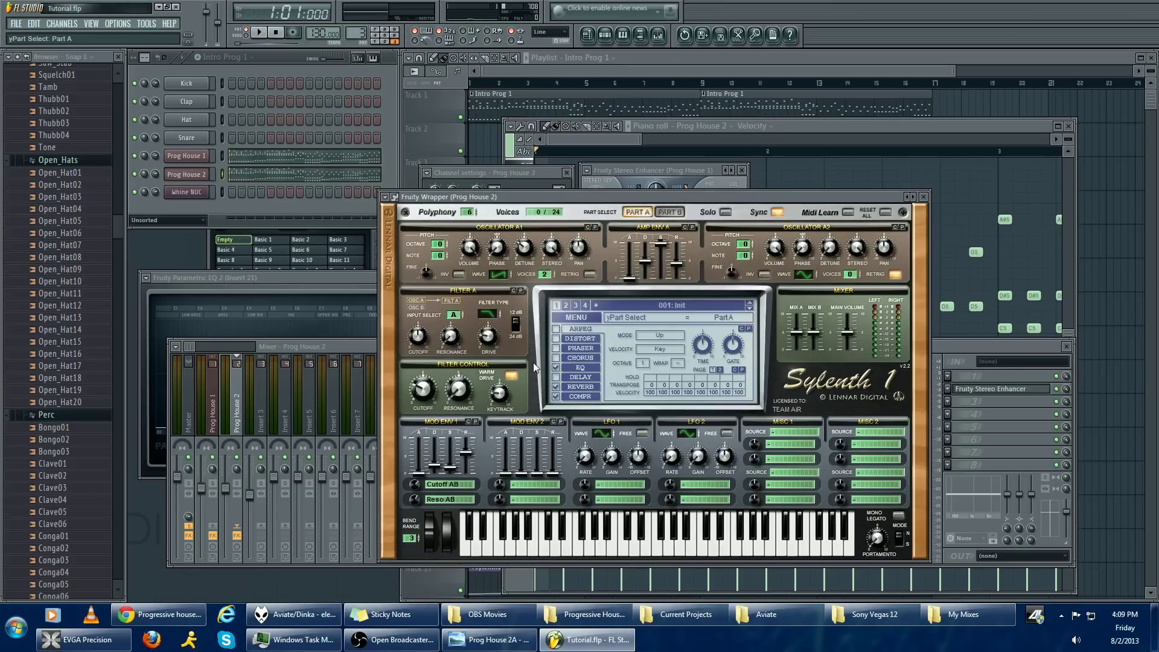
click(581, 368)
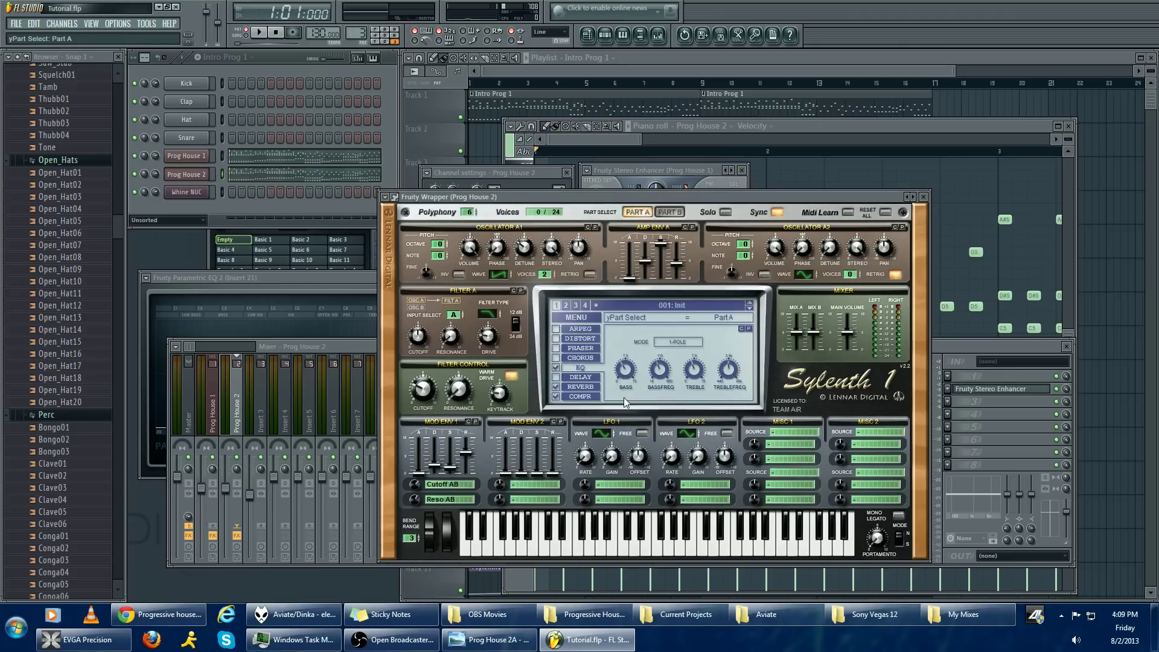
mouse_move(658, 374)
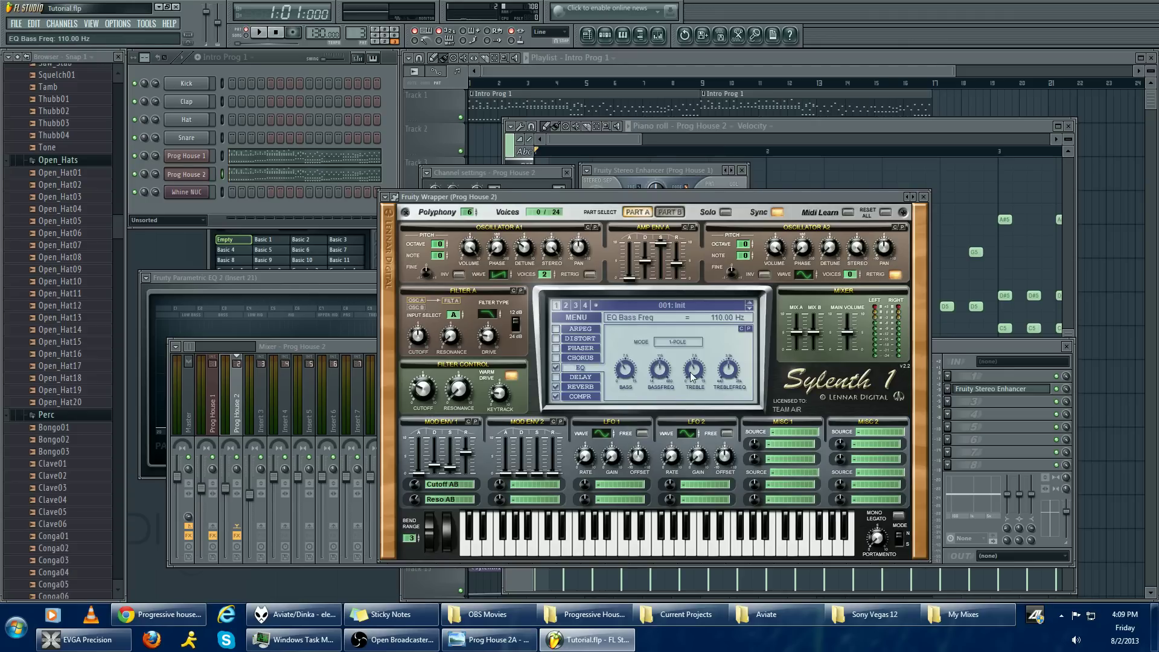
mouse_move(698, 370)
Mute the Prog House 1 channel and play the pattern to hear Prog House 2 alone
click(143, 166)
click(522, 390)
key(space)
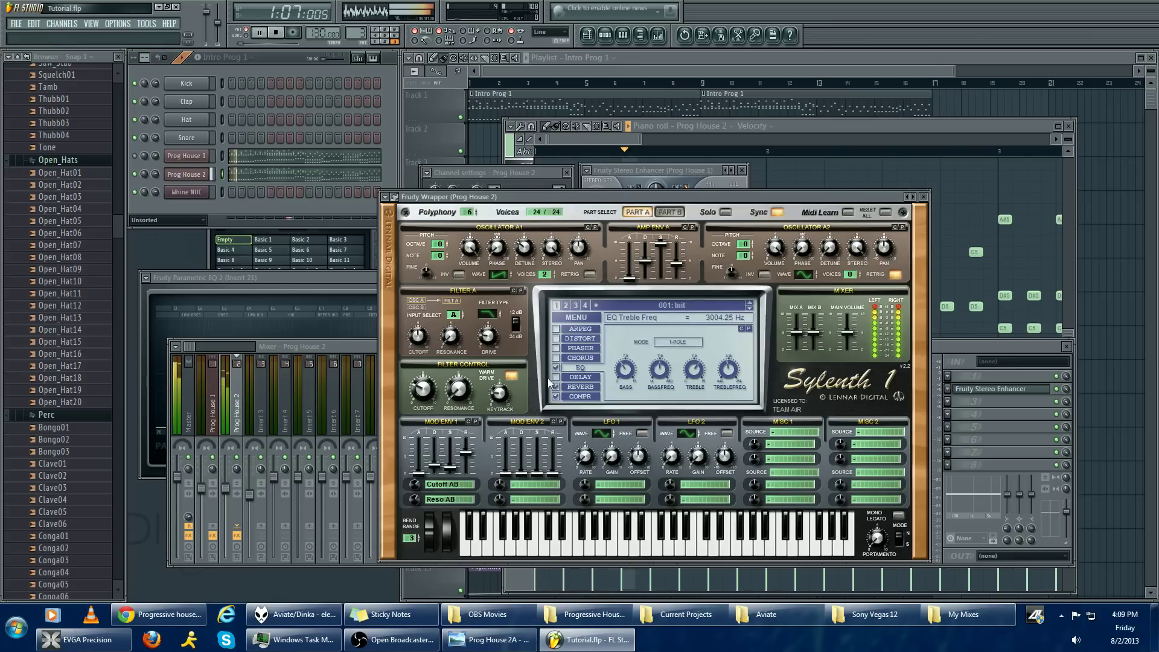
key(space)
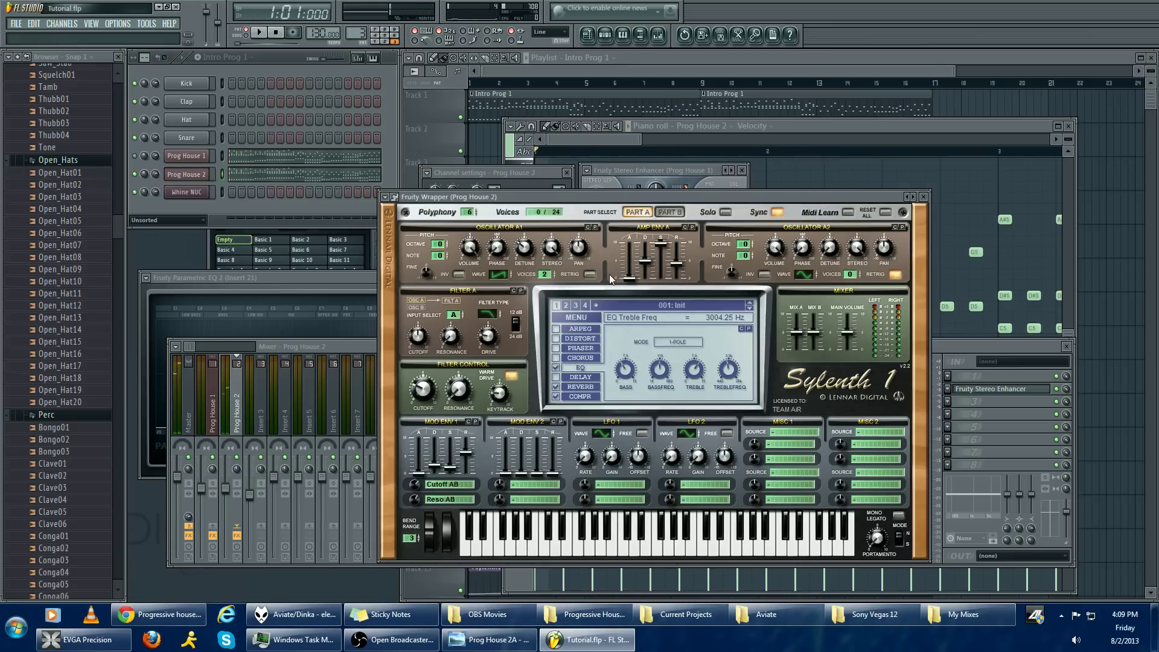
Check the stereo settings of oscillator A1 in Part A and oscillator B2 in Part B of Prog House 2
drag(570, 192, 575, 181)
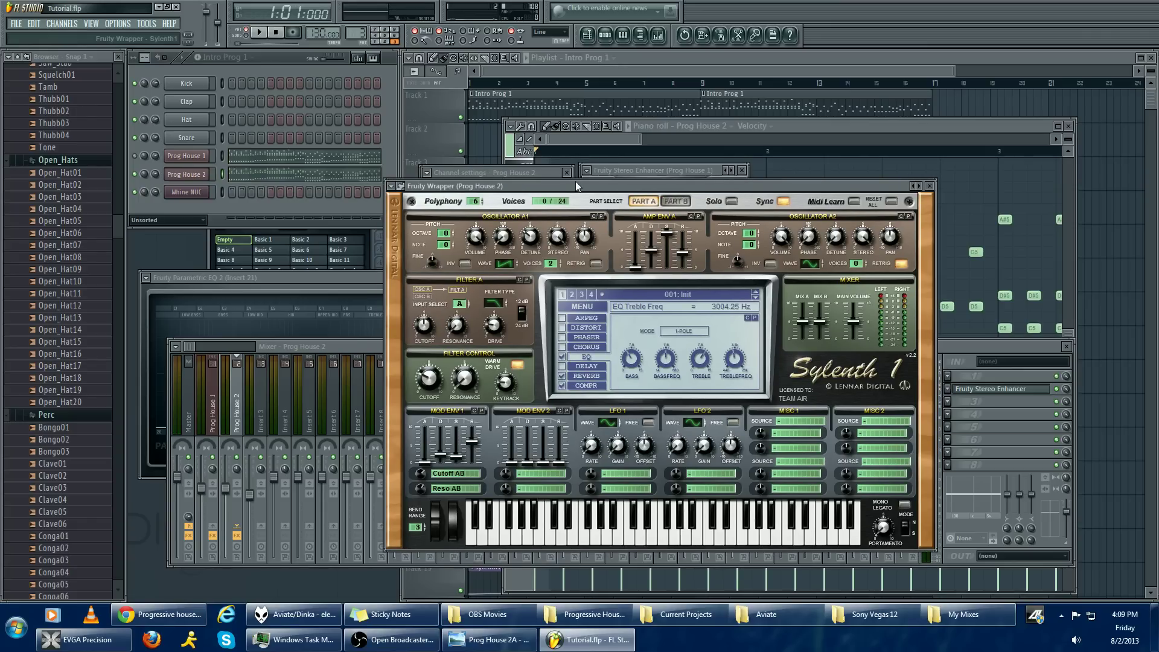
click(652, 200)
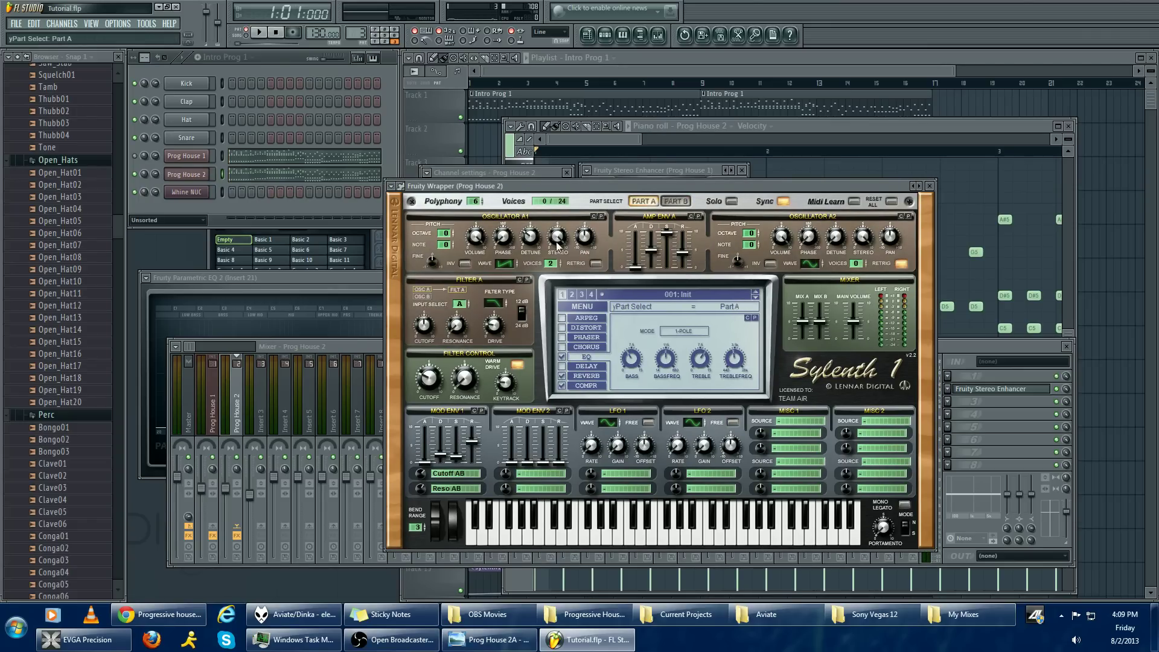
mouse_move(557, 244)
click(673, 201)
mouse_move(863, 240)
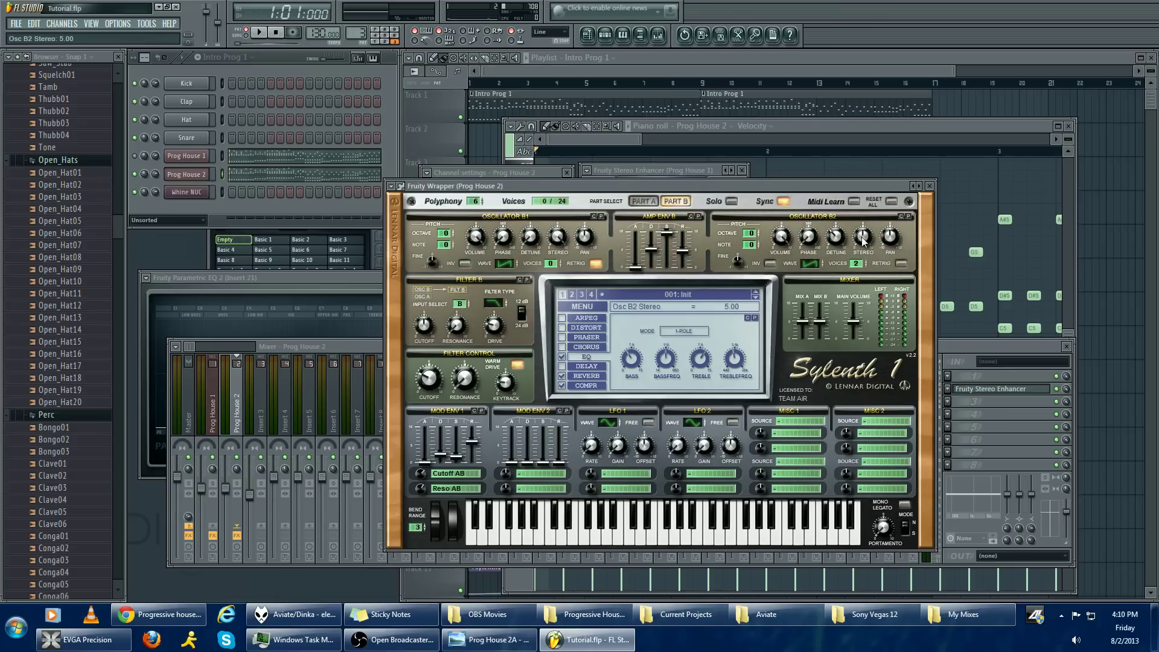
Adjust the pan of oscillator A1 in Part A and of oscillator B2 in Part B of Prog House 2
click(643, 201)
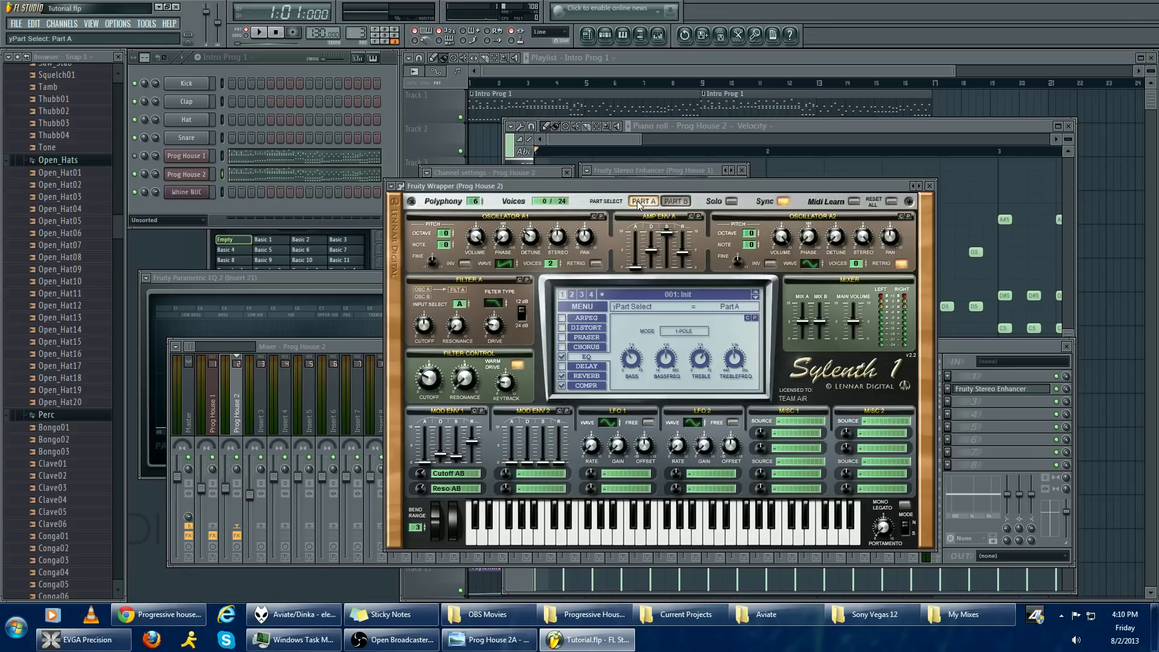
mouse_move(584, 240)
drag(584, 240, 585, 260)
click(675, 201)
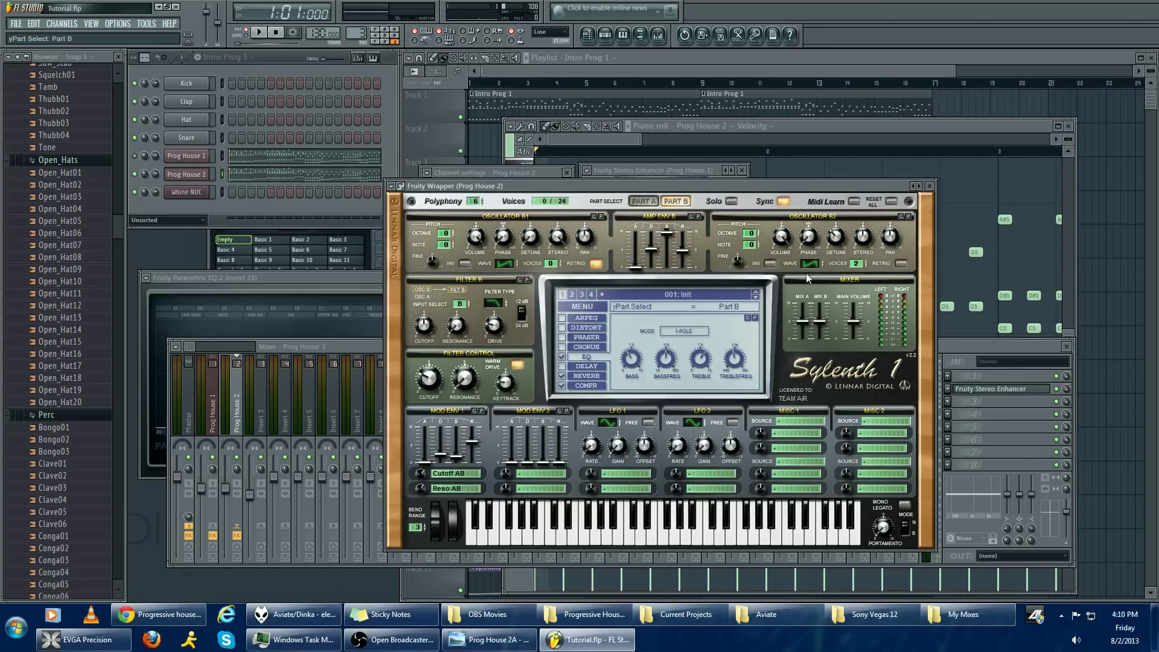
click(890, 241)
drag(890, 241, 884, 214)
Turn on invert for oscillator A1 in Part A of Prog House 2 and compare with the Part B oscillators
click(645, 201)
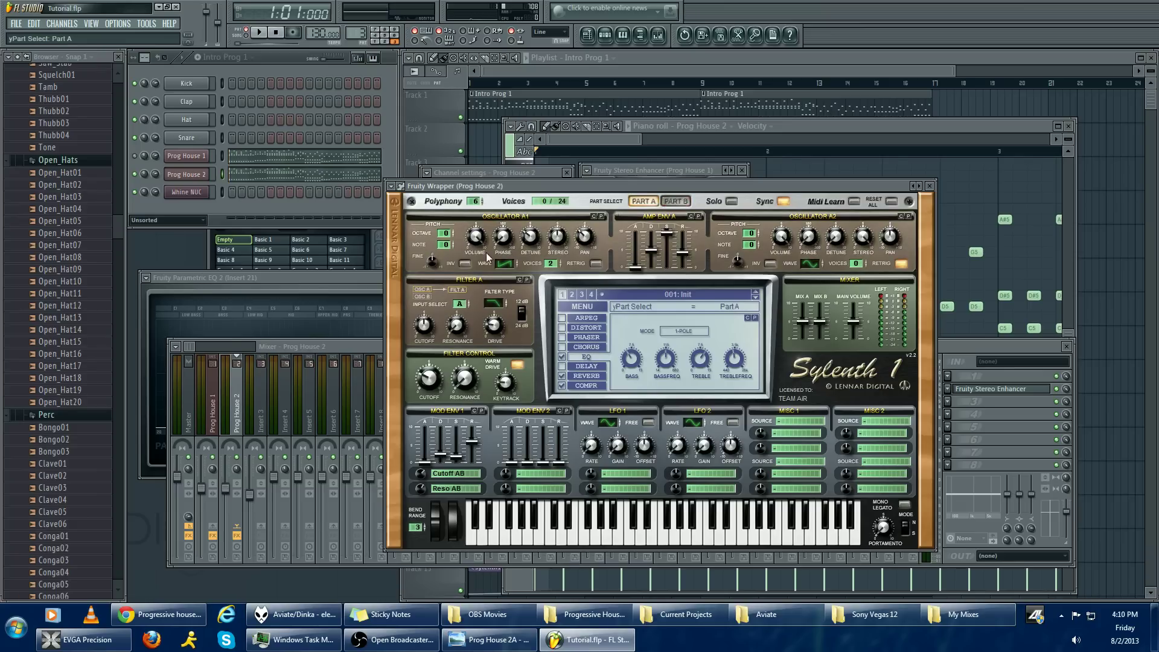
click(465, 265)
click(675, 201)
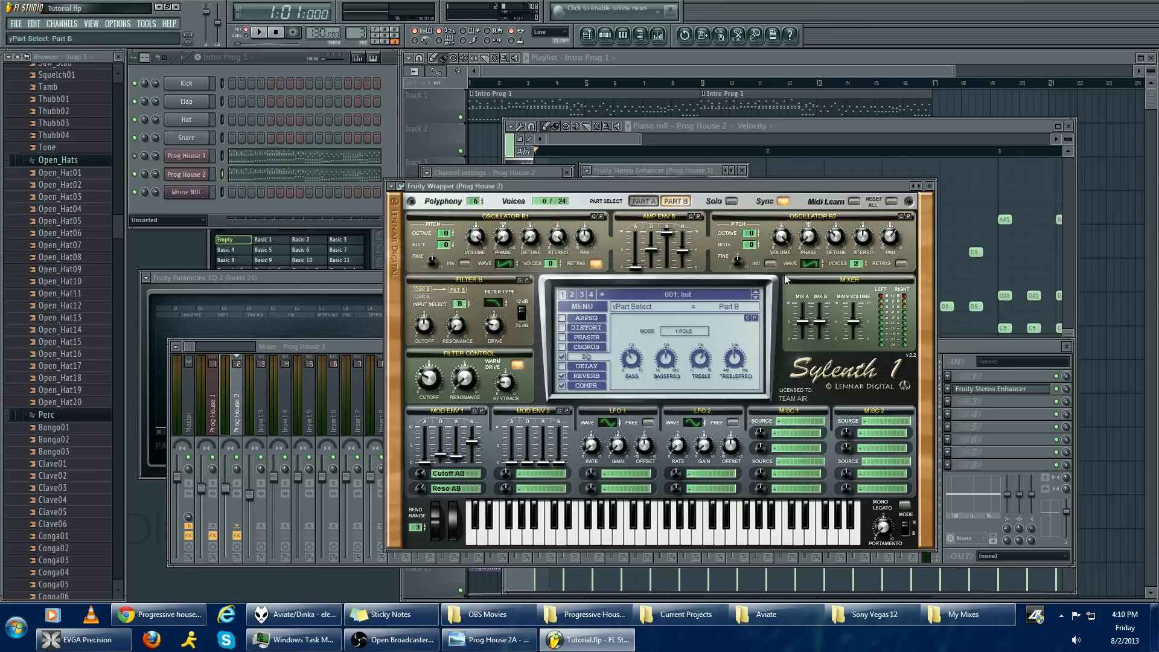
click(644, 201)
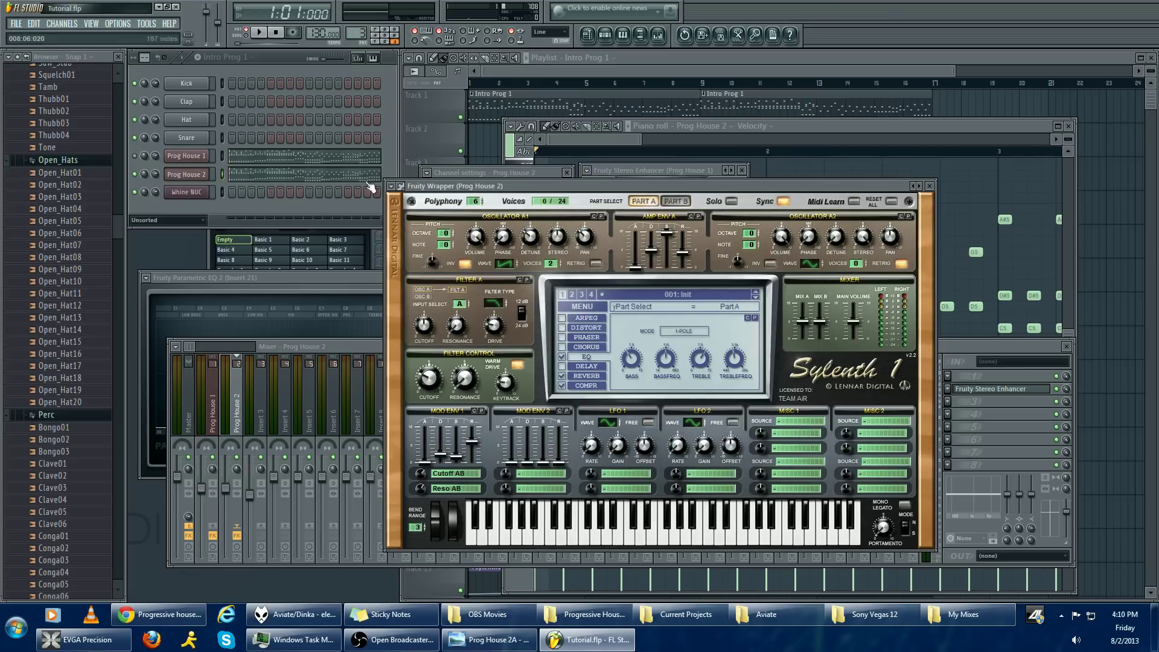
Play Prog House 2 alone and sweep its filter control cutoff up to 21341.28 Hz
key(space)
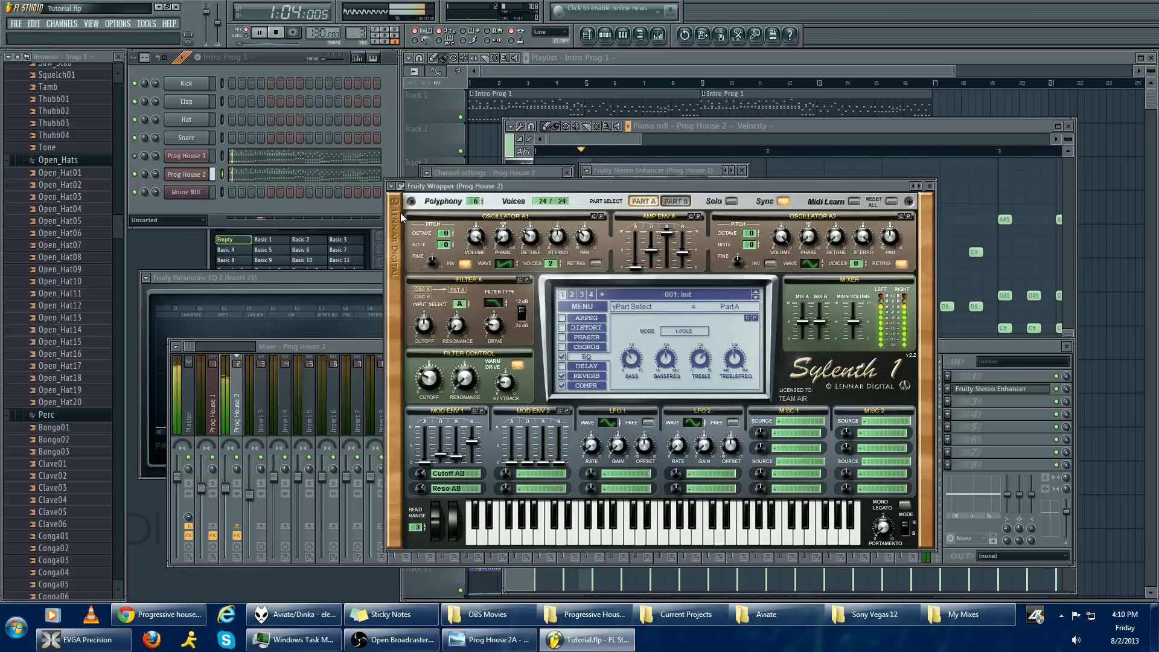
mouse_move(418, 383)
drag(418, 379, 451, 320)
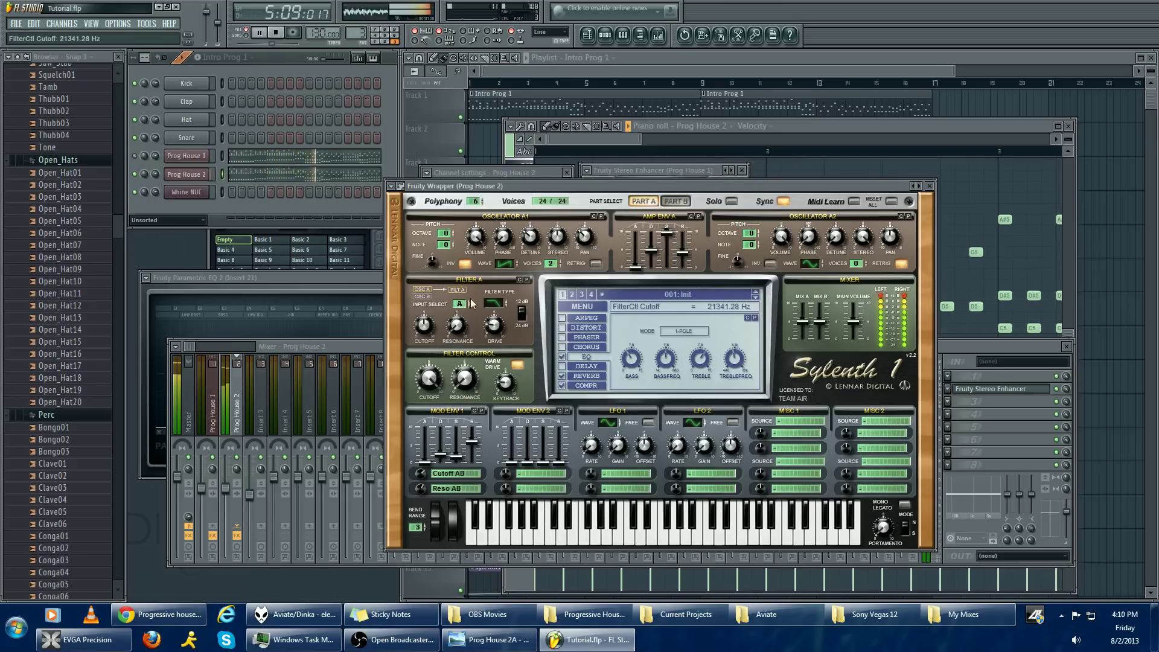
key(space)
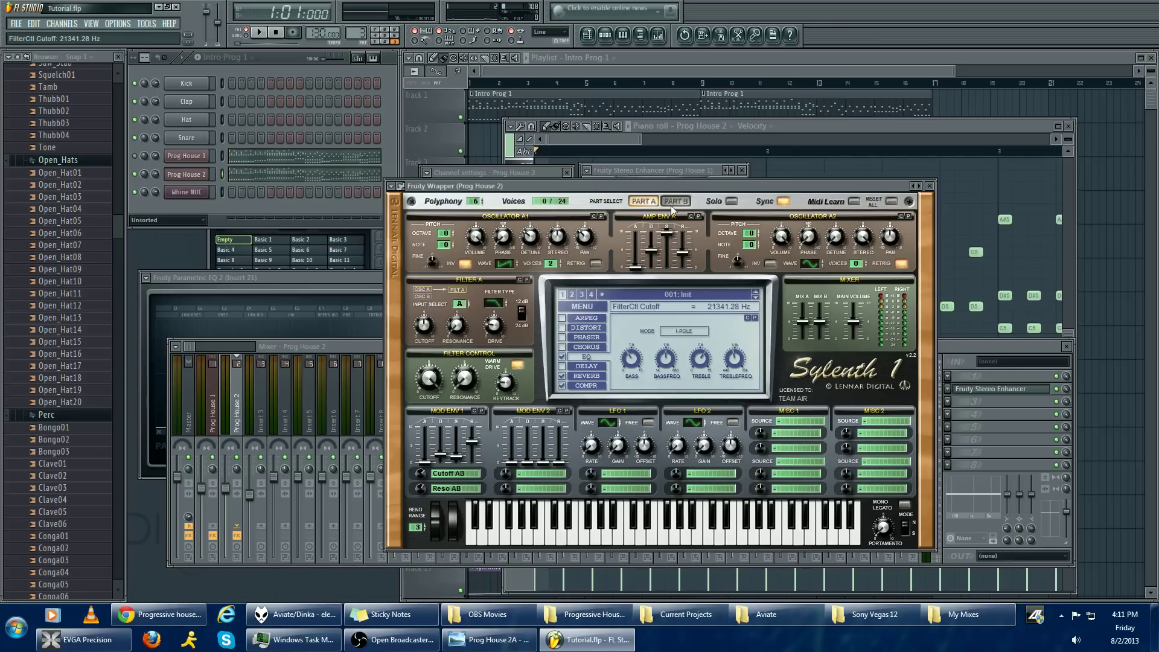
Unmute Prog House 1 and play both layers together while sweeping the filter control cutoff on Prog House 2
click(356, 203)
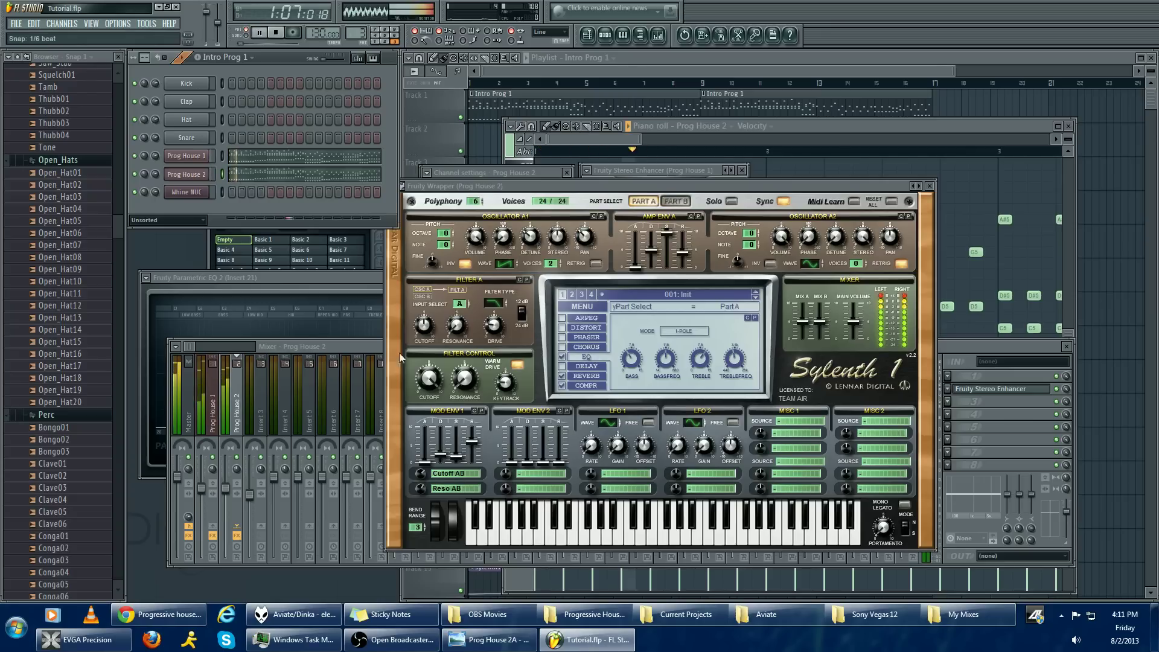
click(185, 156)
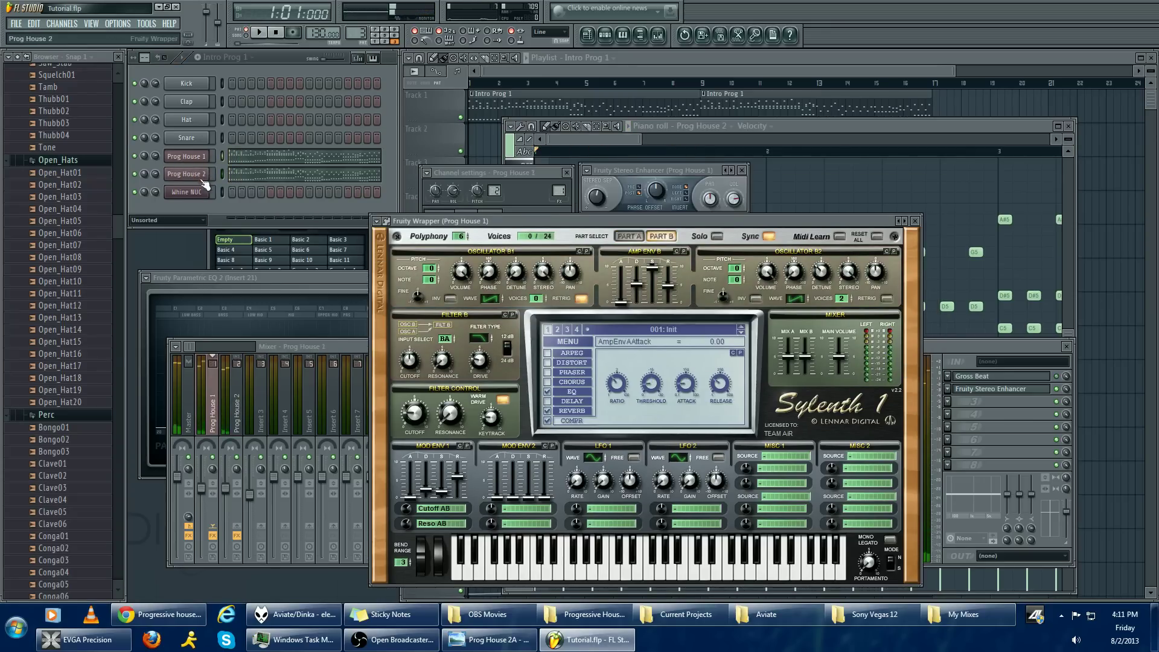
click(186, 174)
key(space)
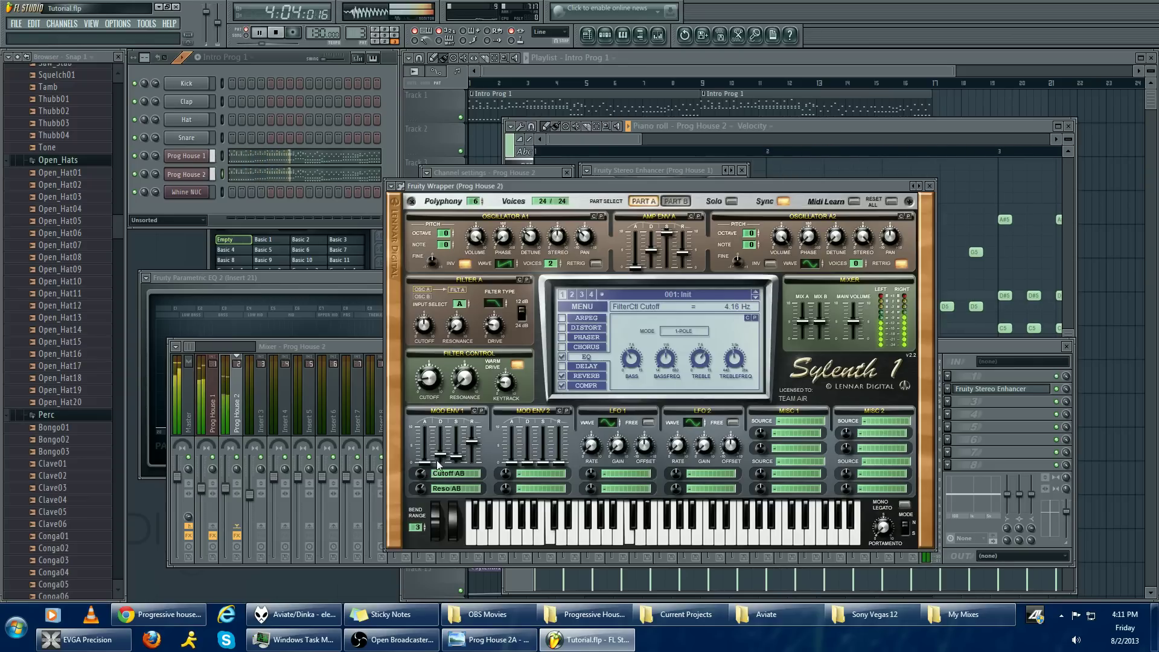
key(space)
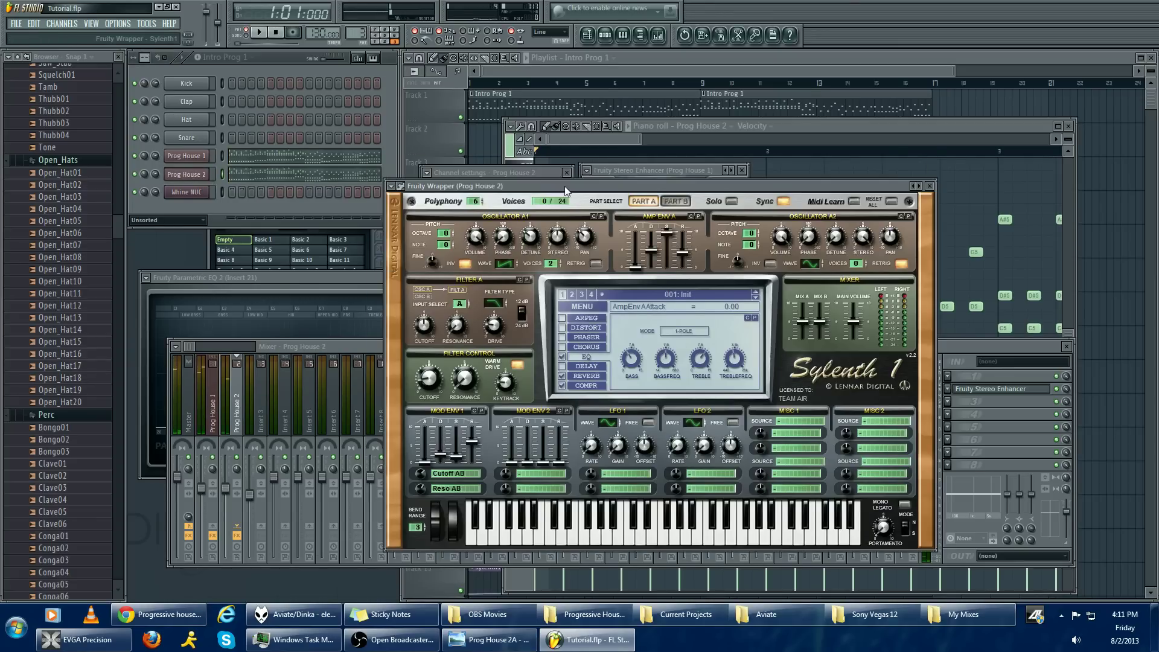
Reposition the Prog House 2 synth window, show its compressor settings and adjust the threshold
drag(563, 186, 547, 155)
click(577, 354)
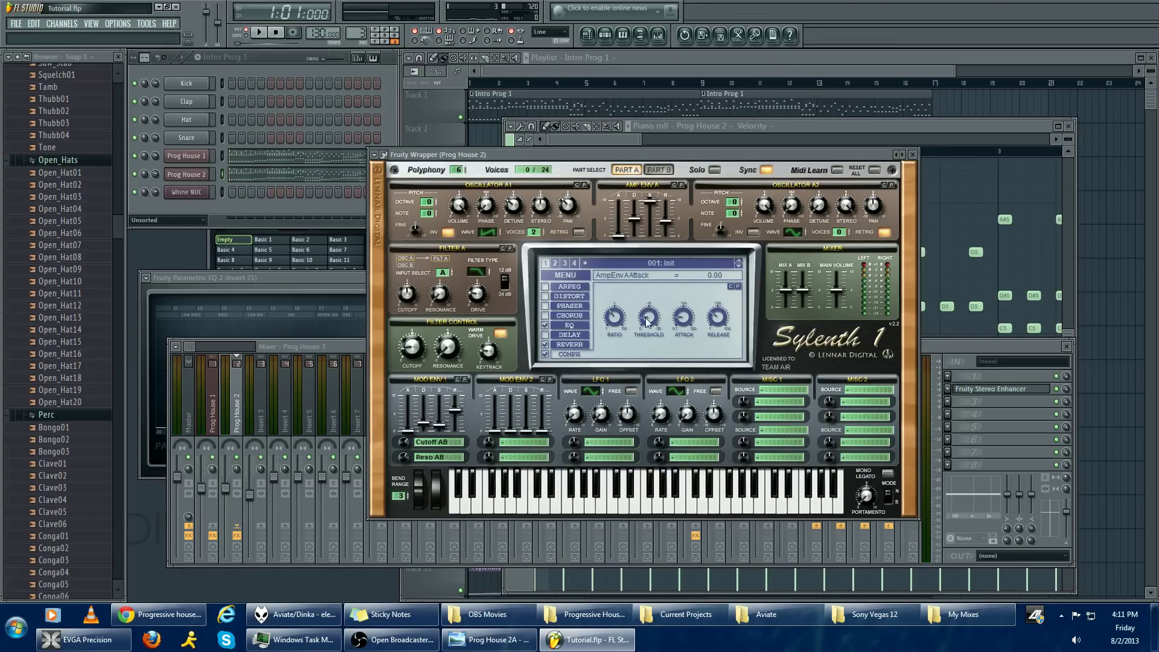
drag(647, 322, 649, 272)
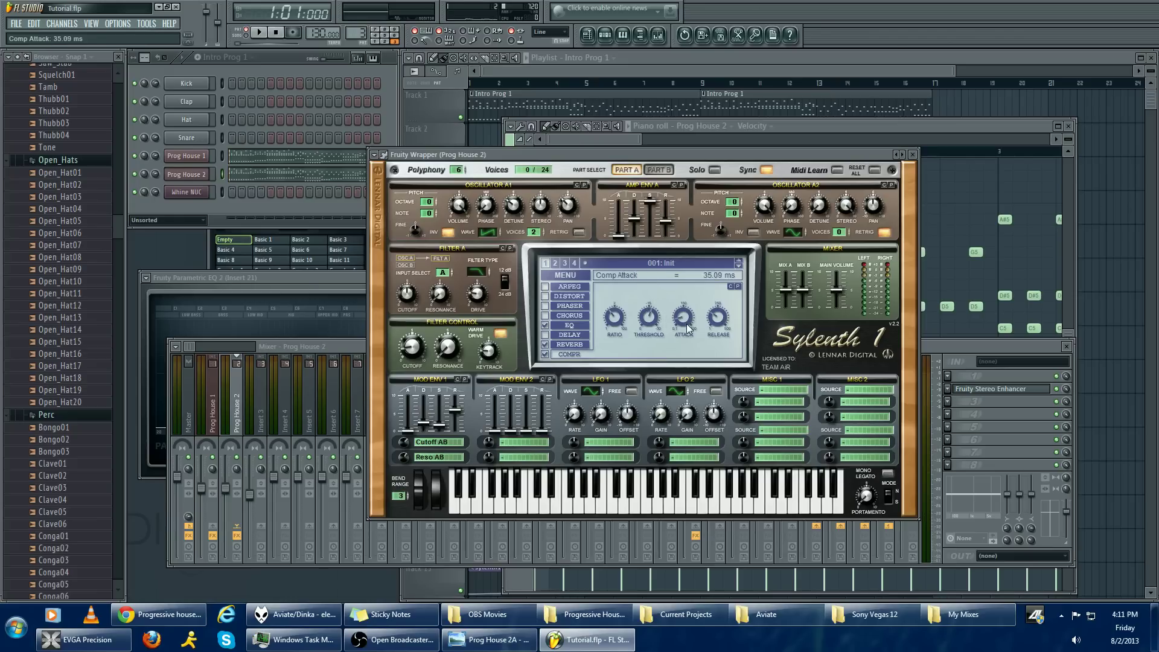
Go over the compressor release on Prog House 2 and play both layers, briefly muting Prog House 1 to compare
drag(698, 325, 722, 319)
key(space)
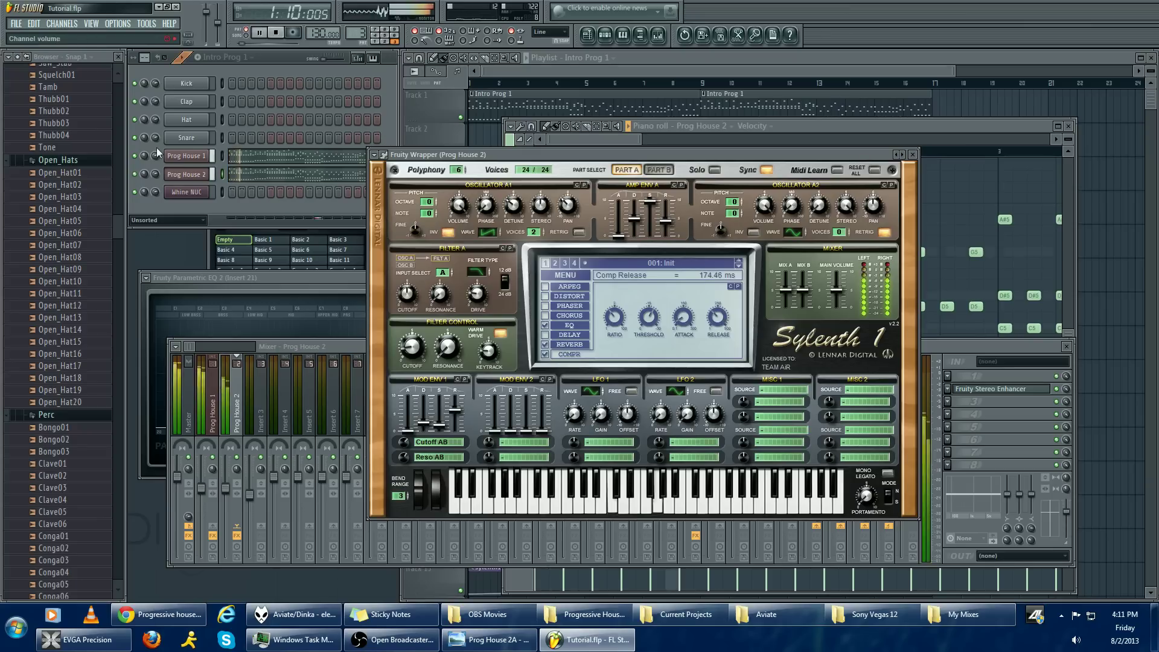
click(140, 164)
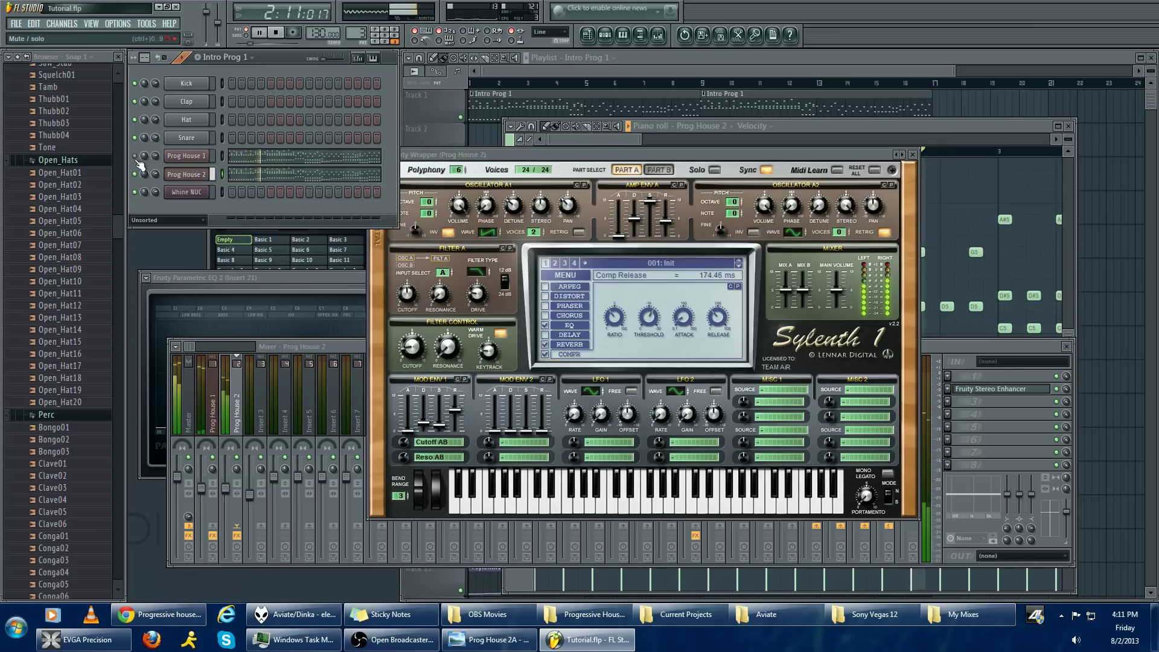
click(371, 302)
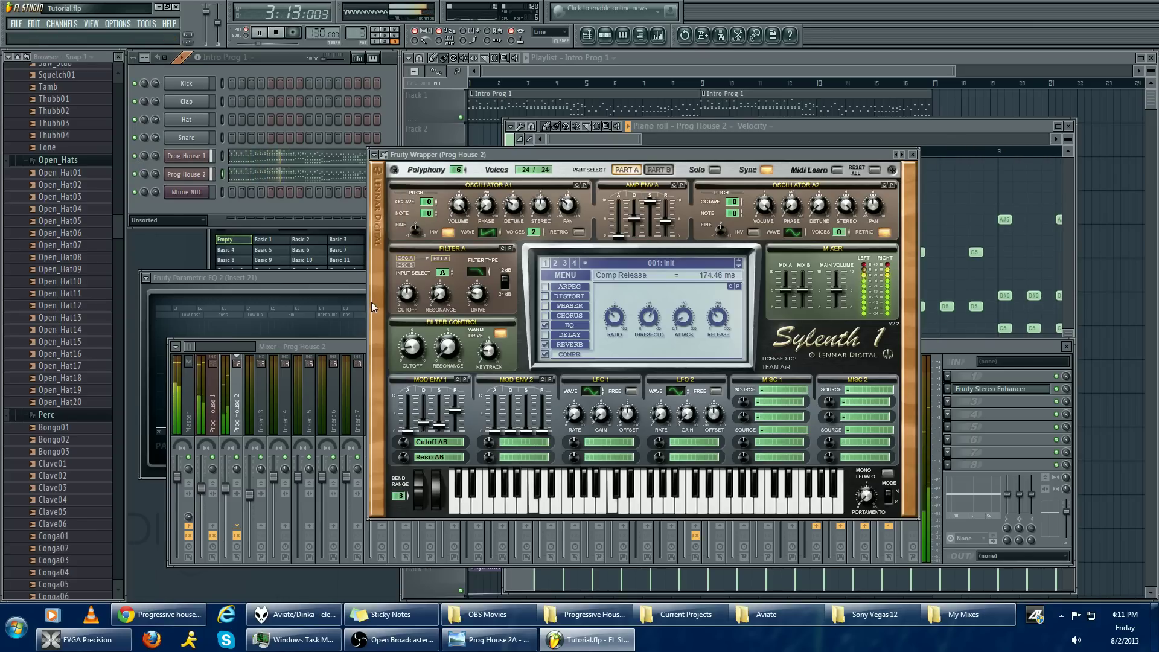
key(space)
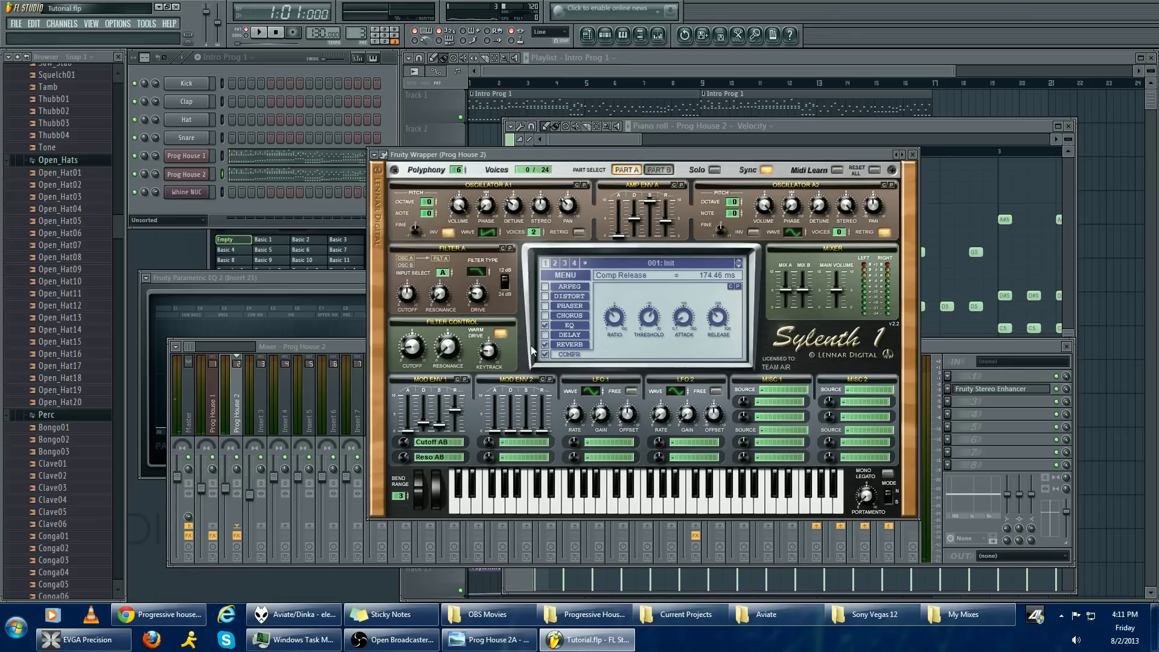
Move the Prog House 2 synth window slightly, bring the playlist forward and switch playback to song mode
drag(548, 155, 557, 163)
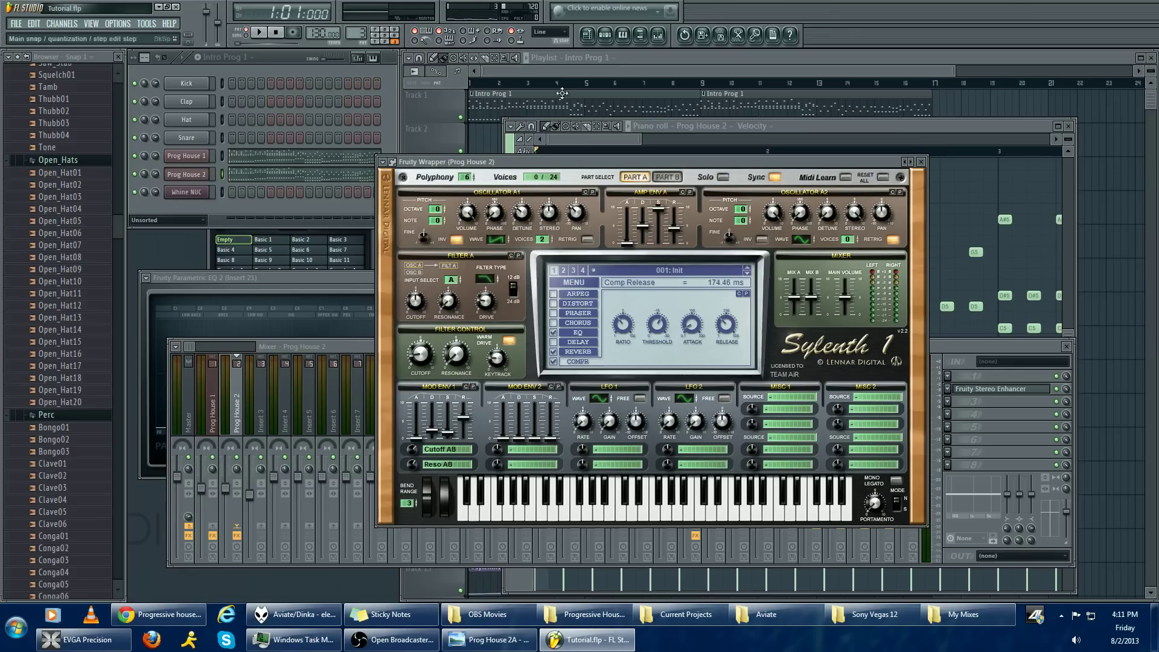
click(520, 68)
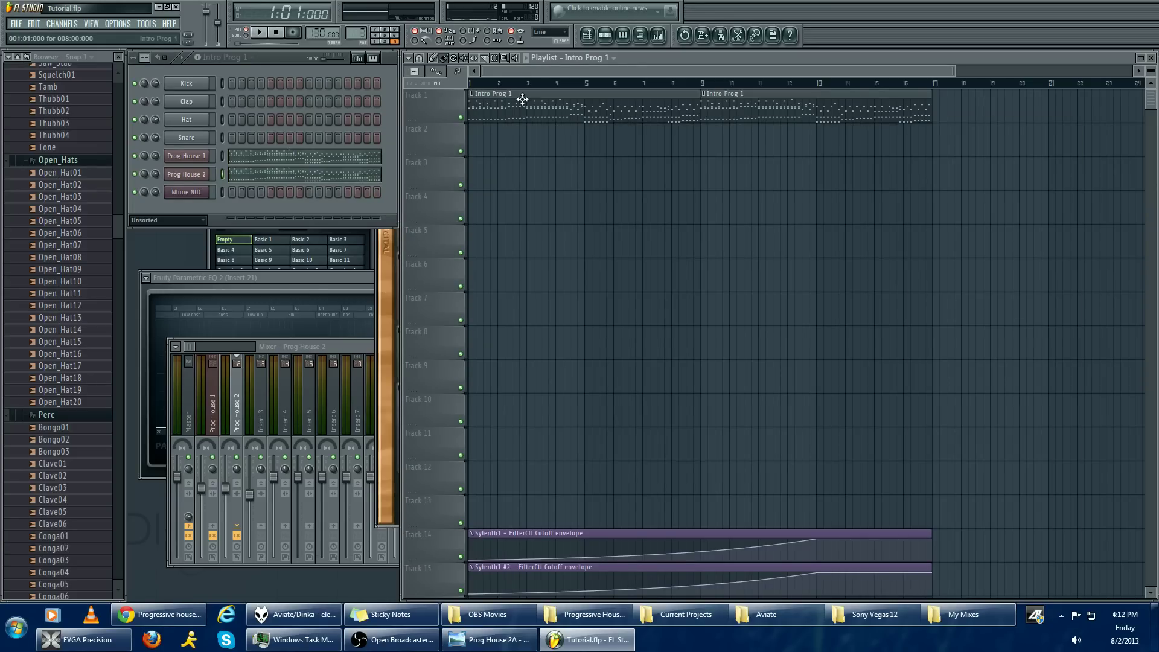
click(247, 34)
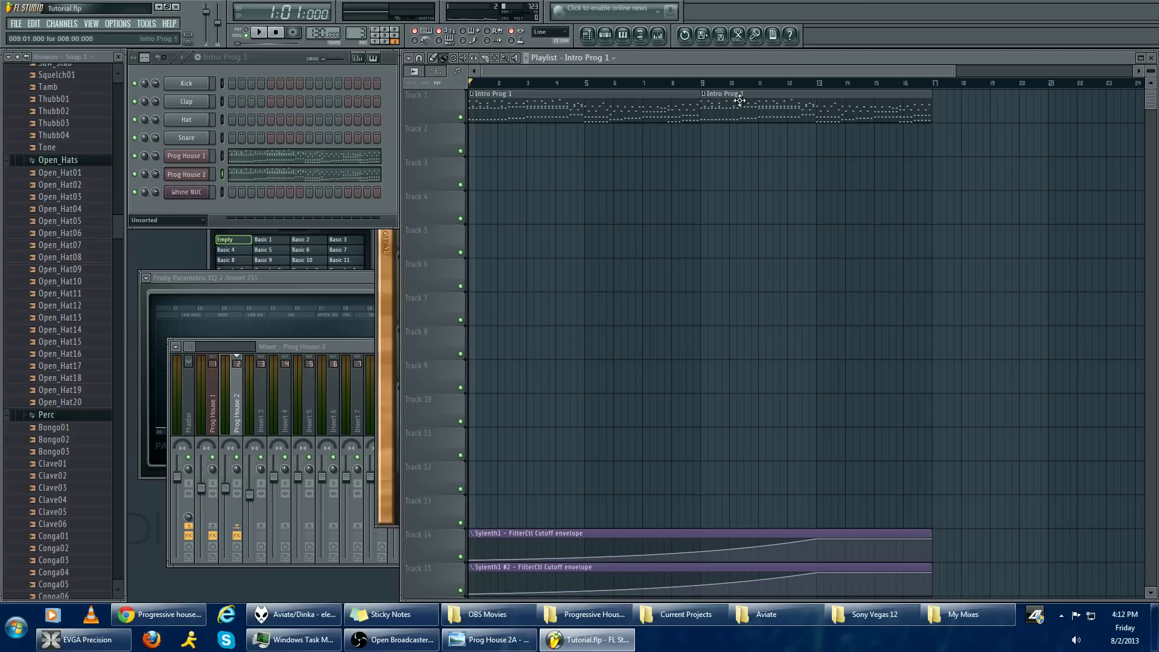
scroll(664, 184, down, 1)
Play the song from bar 9 with the Prog House 2 synth open, and stop playback
click(202, 175)
click(202, 175)
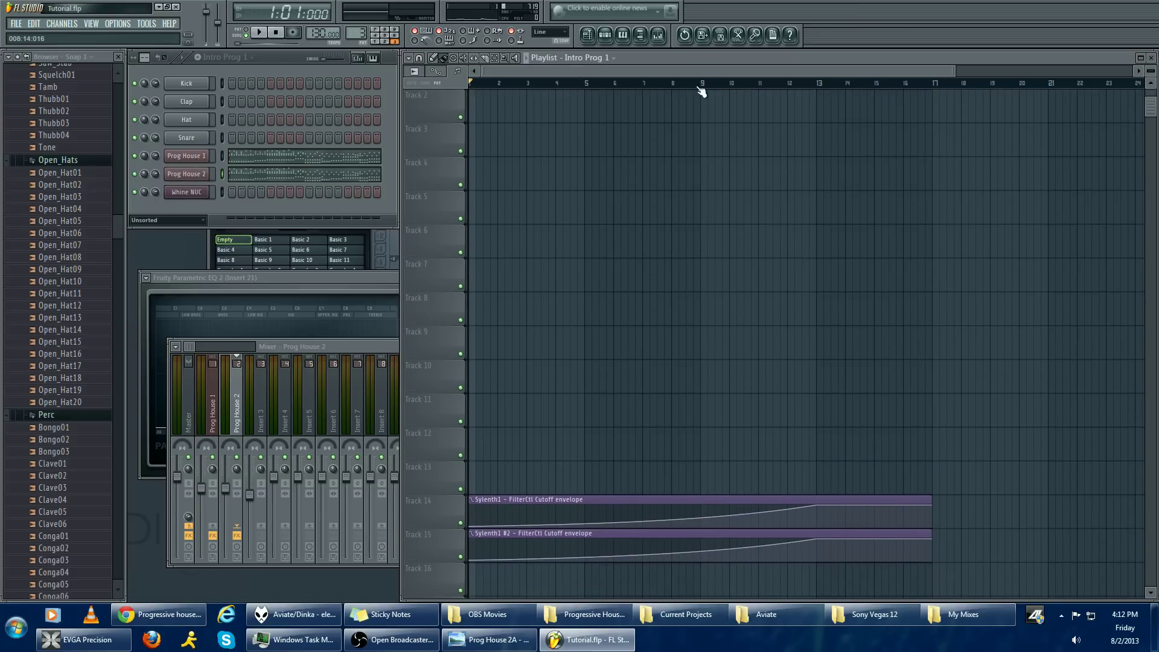
click(701, 83)
key(space)
click(192, 175)
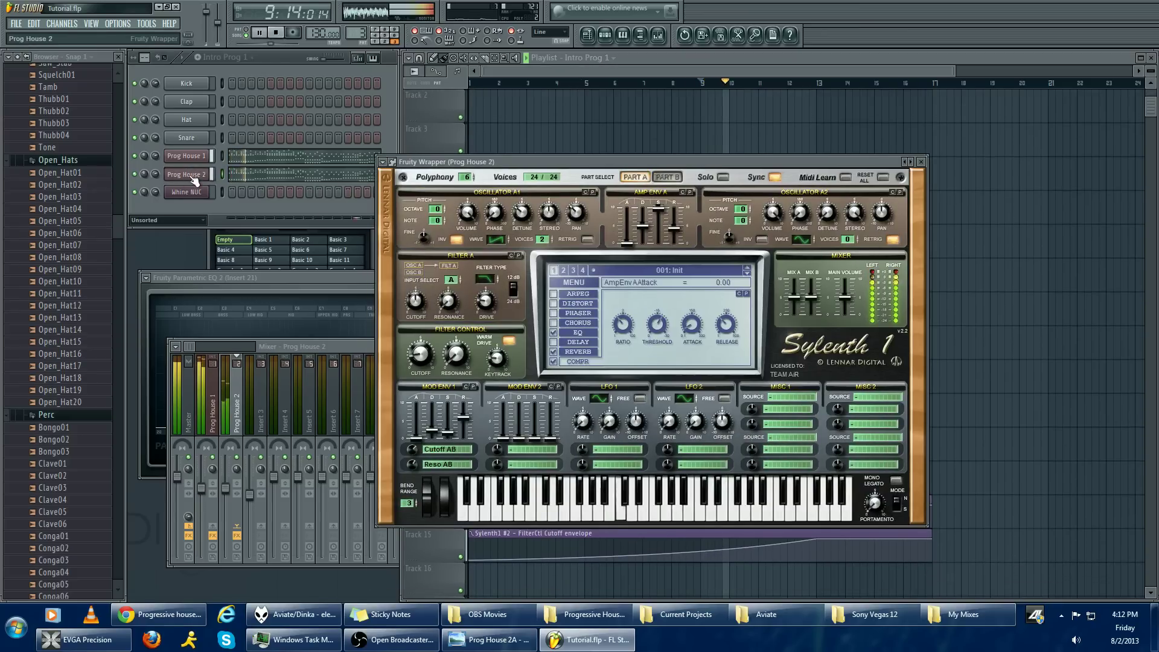
key(space)
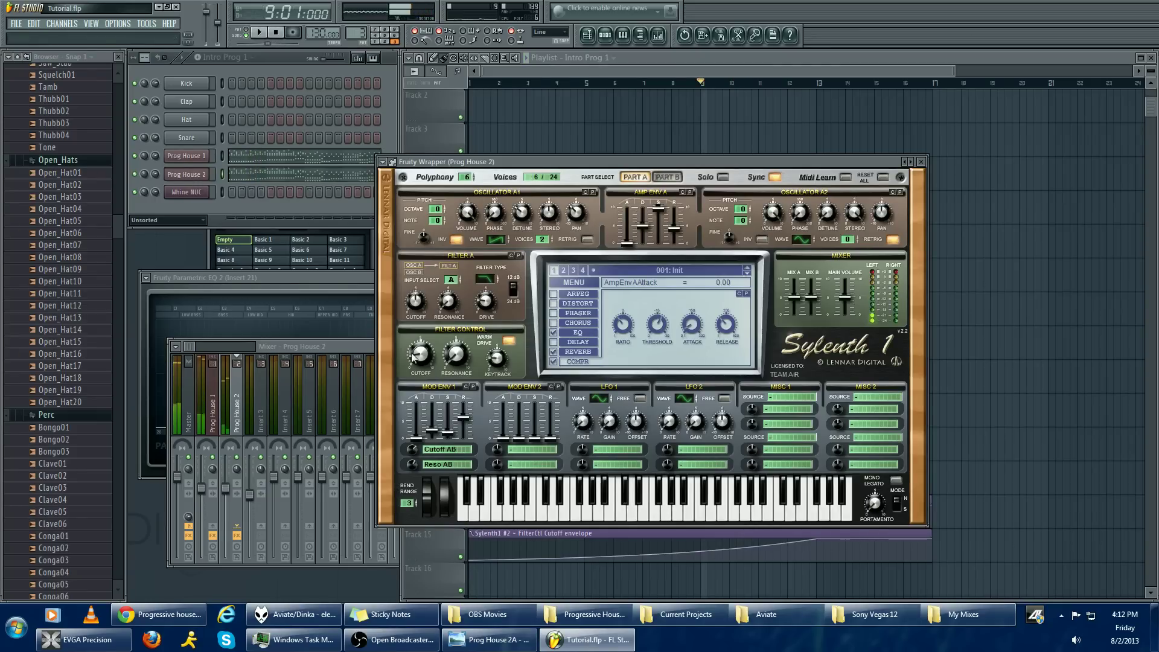
Try the filter control cutoff on Prog House 1 and examine the cutoff automation clips in the playlist
click(584, 69)
scroll(561, 166, up, 1)
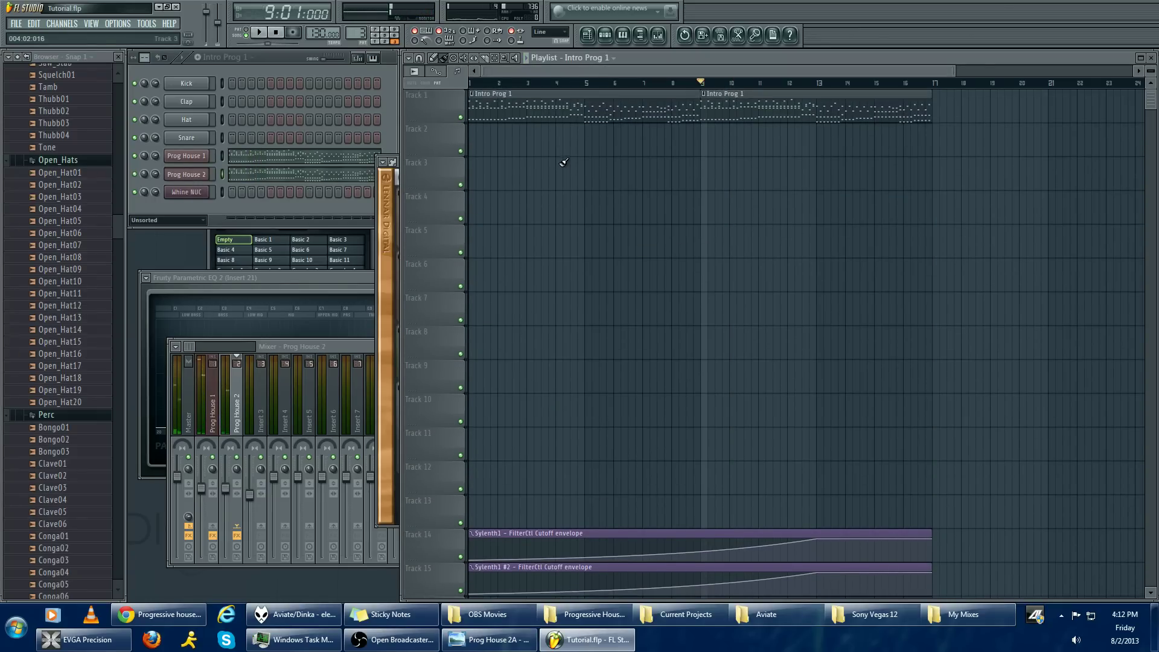
click(187, 156)
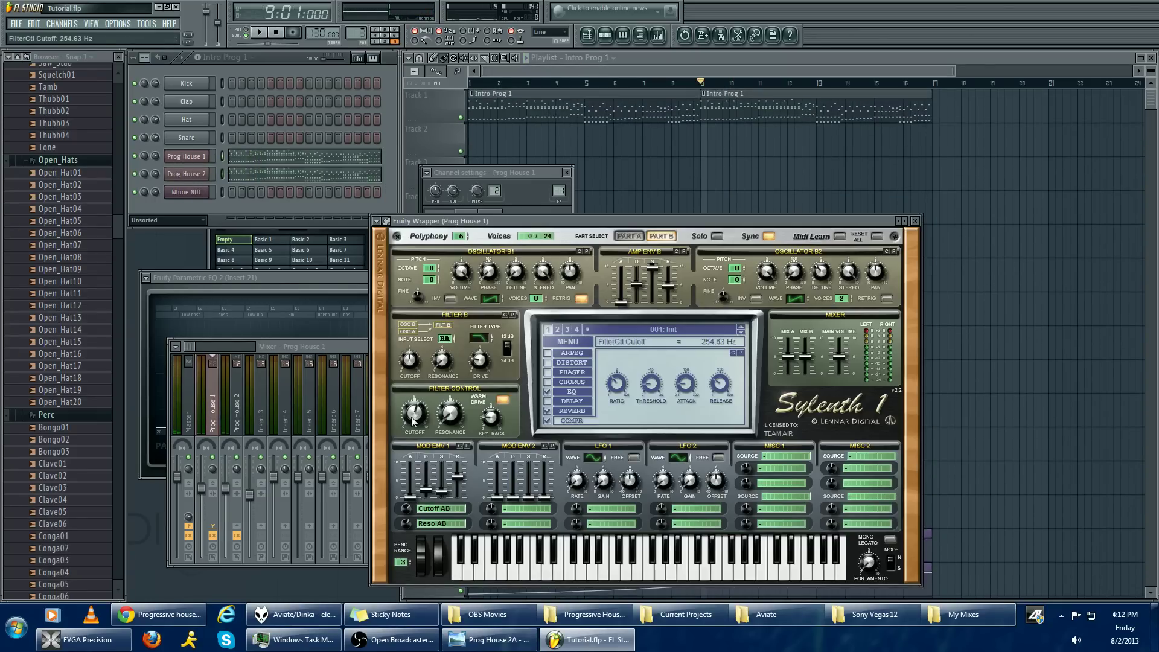
drag(415, 428, 416, 411)
click(694, 76)
scroll(647, 484, down, 2)
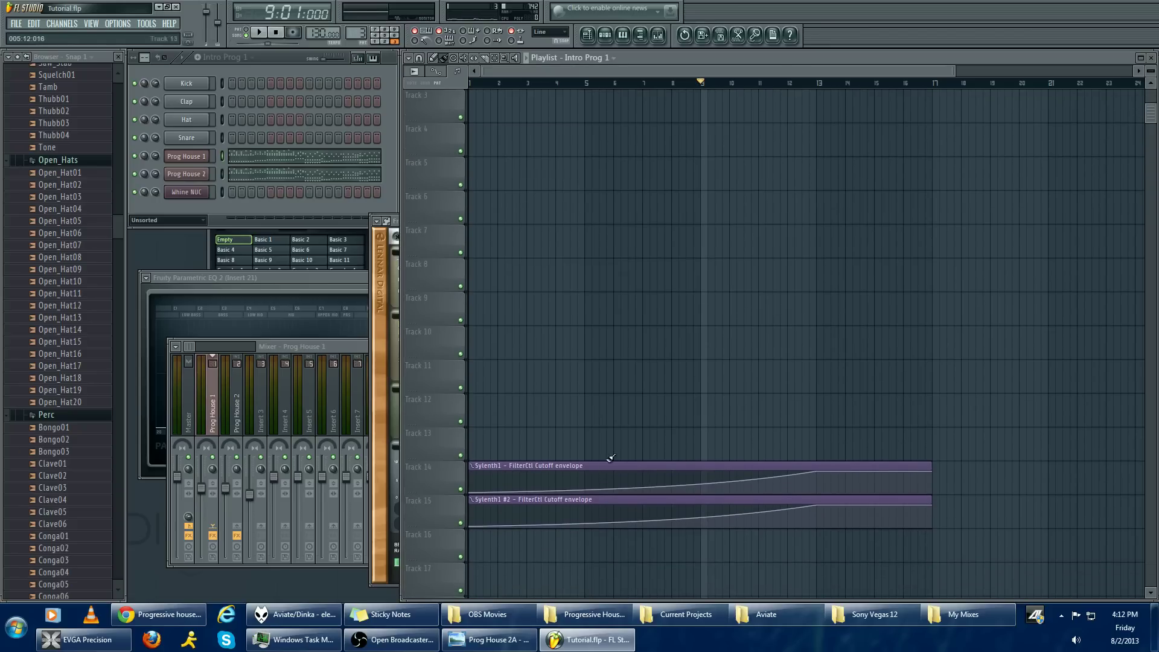
Set the filter control cutoff on Prog House 1 to 1057.56 Hz and locate FilterCtl Cutoff among its browsable parameters
click(186, 155)
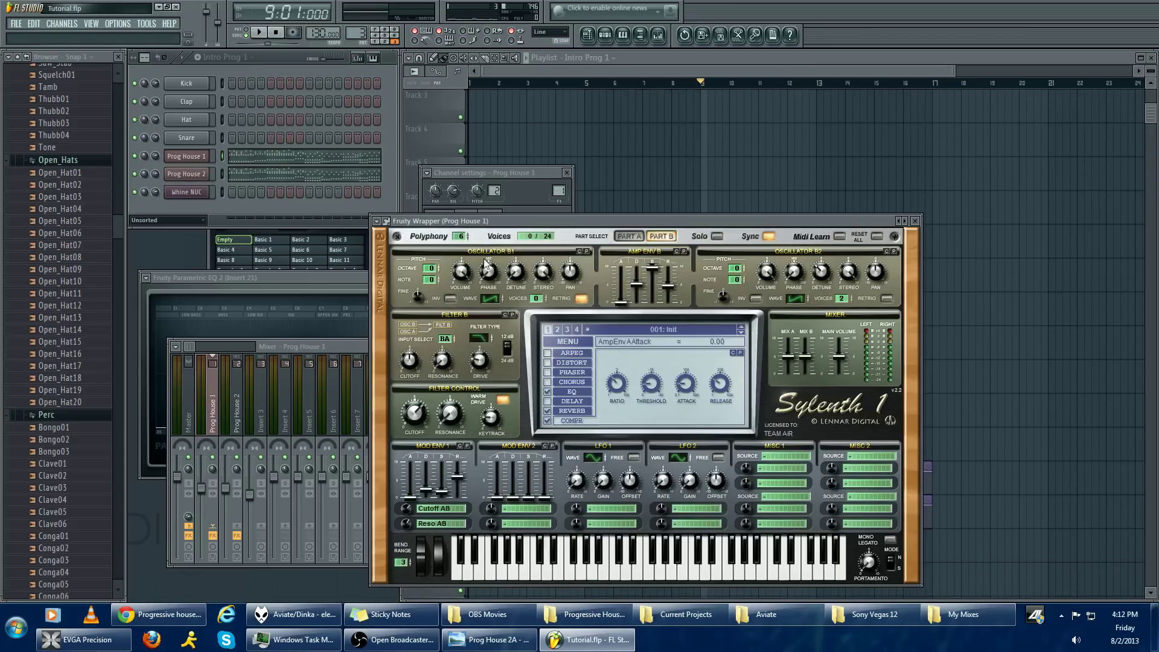
drag(414, 414, 415, 408)
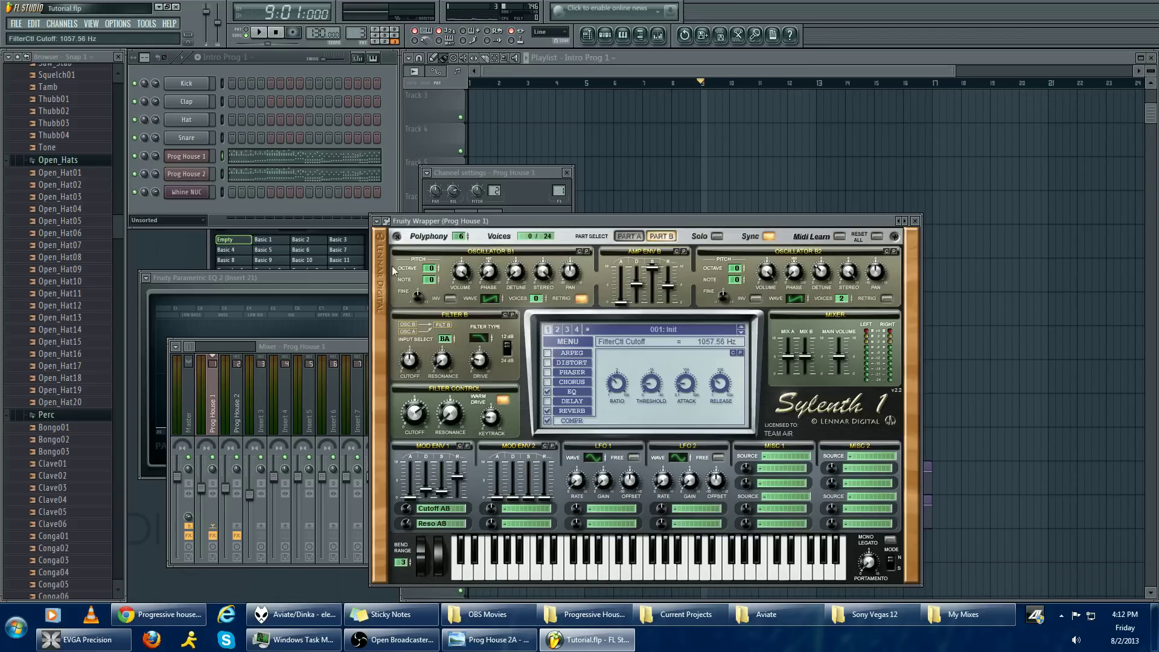
click(376, 221)
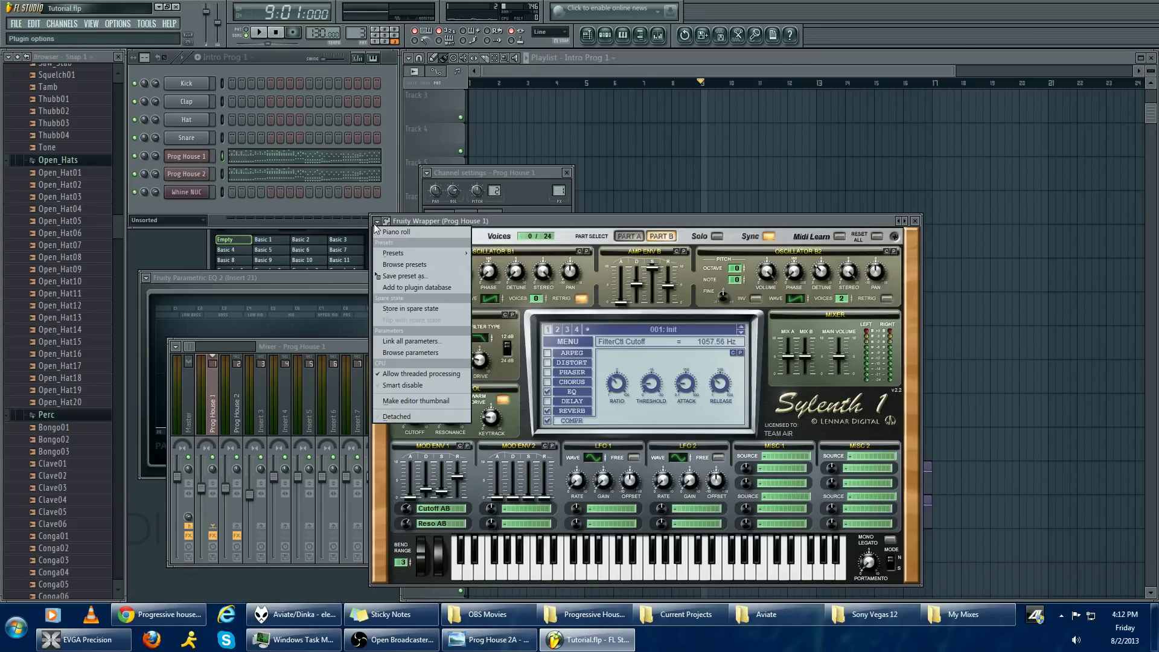
click(442, 351)
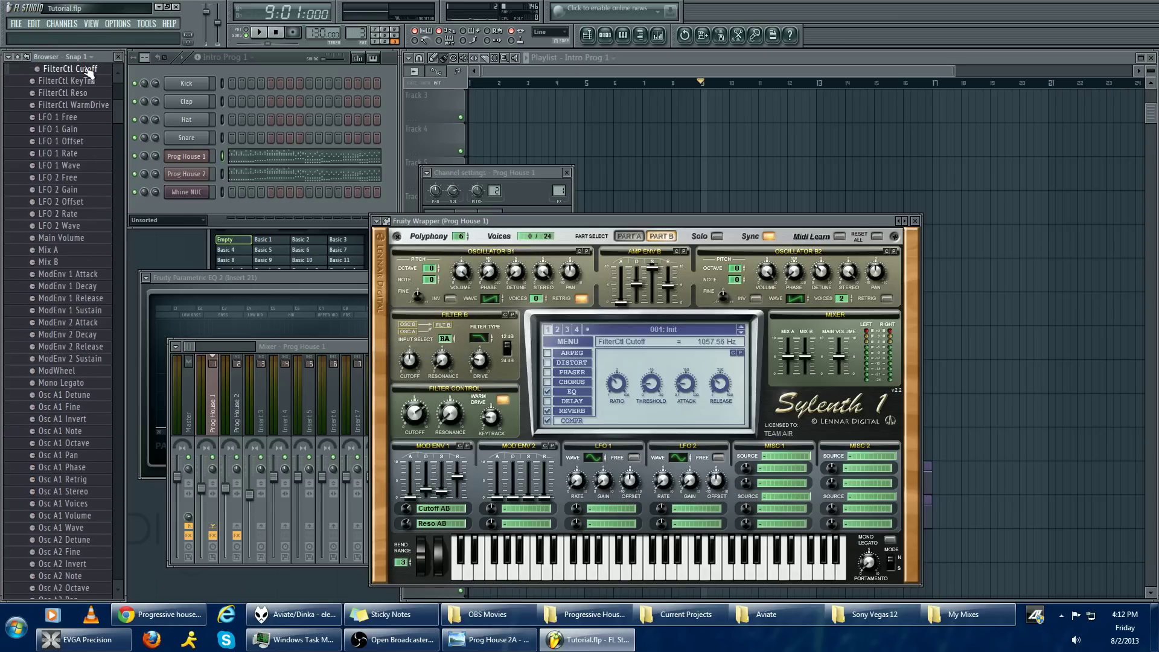
right_click(91, 69)
Open the Prog House 2 synth and set its filter control cutoff to 53.94 Hz
click(186, 174)
click(190, 177)
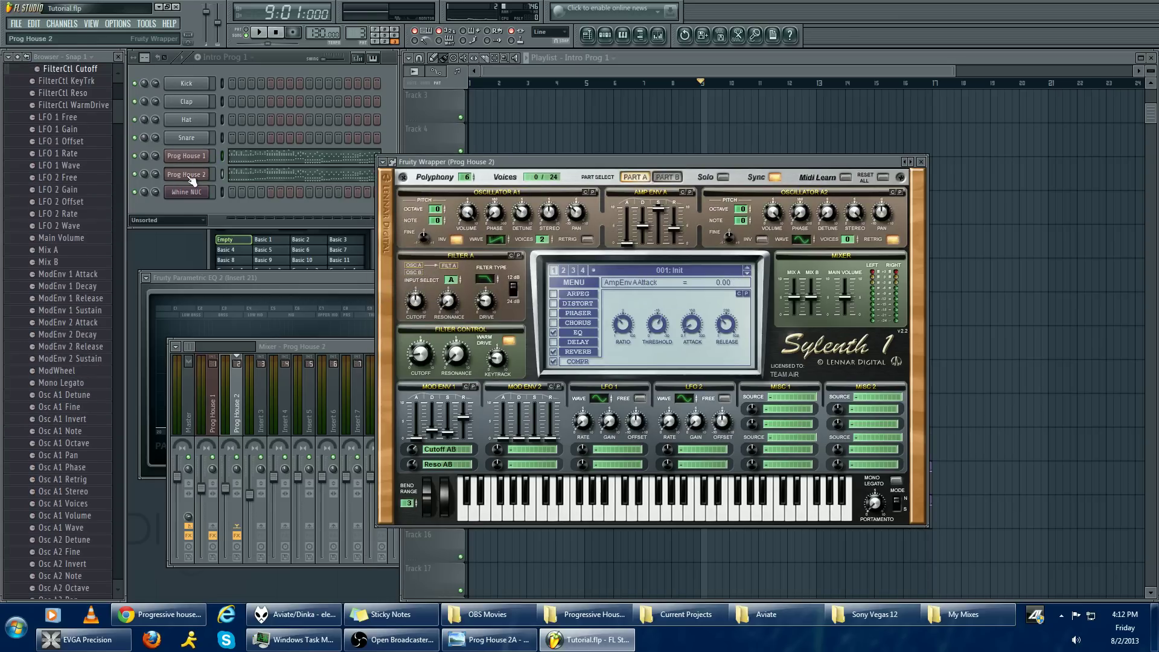
click(383, 162)
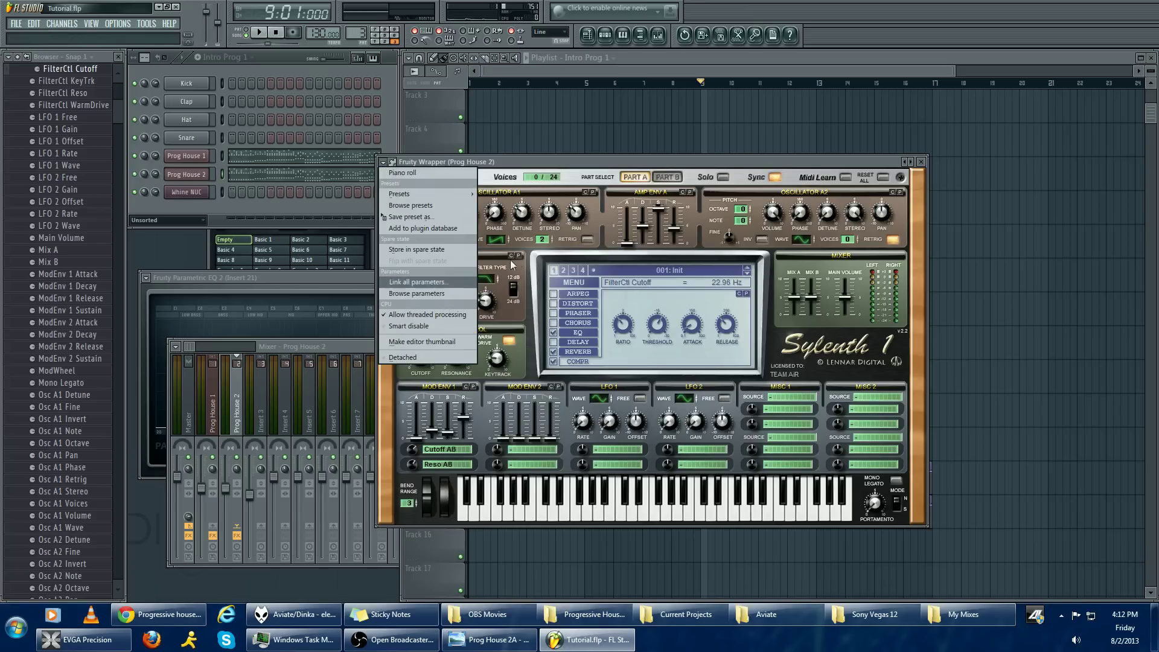
click(532, 272)
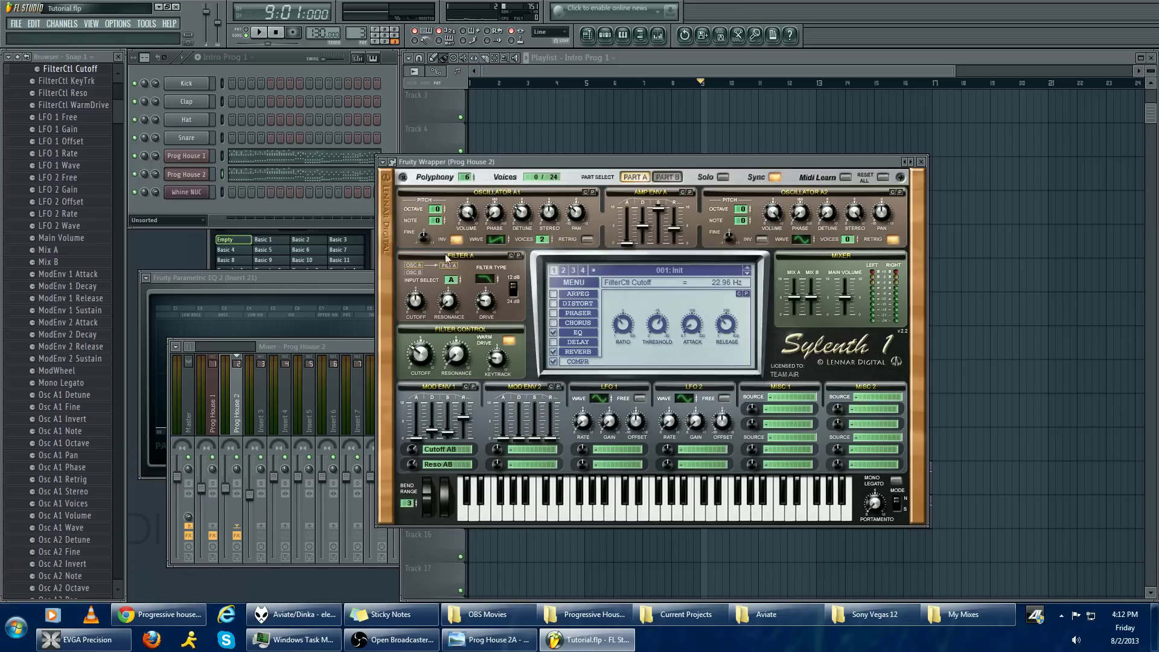
click(383, 162)
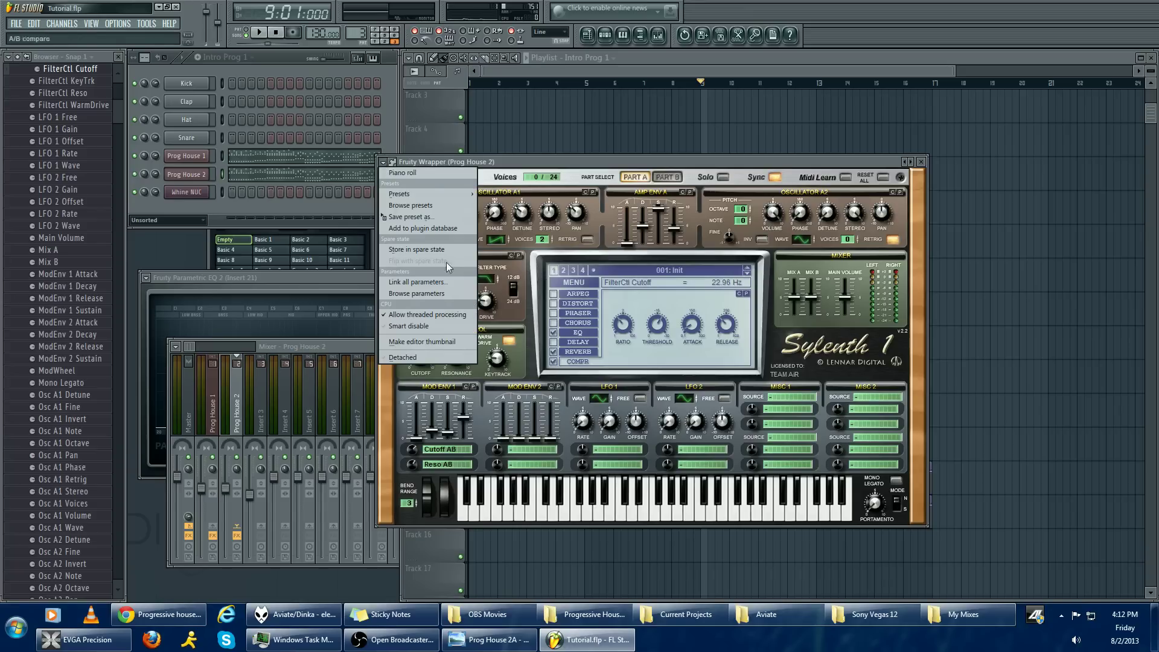
click(534, 319)
scroll(423, 365, down, 4)
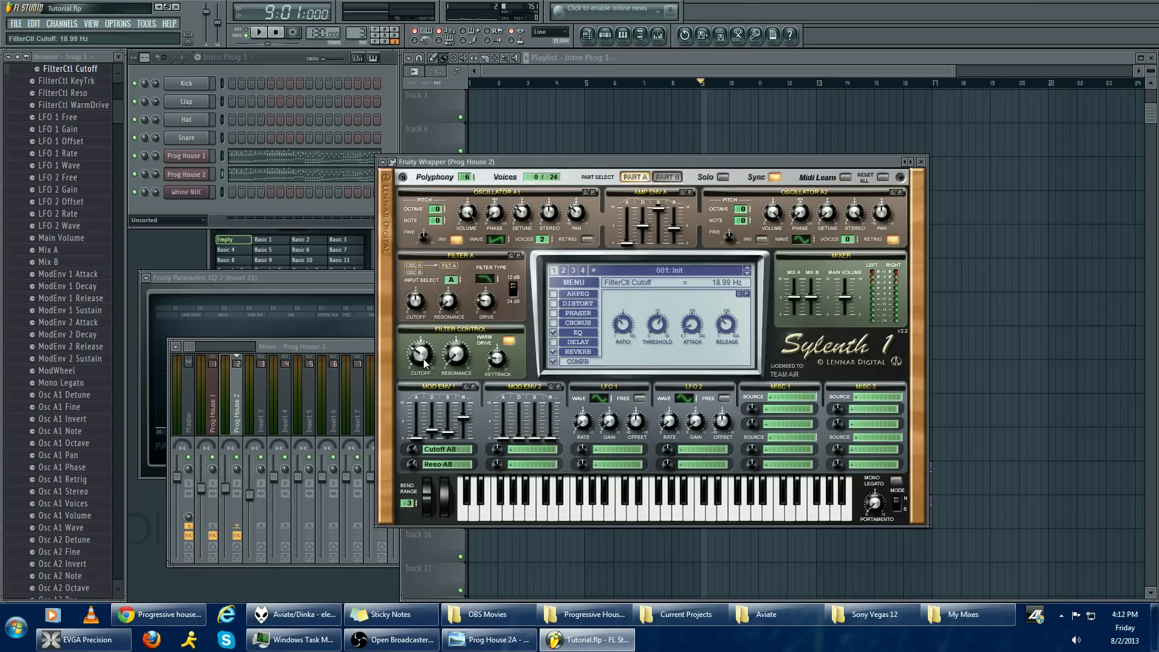
scroll(422, 359, up, 6)
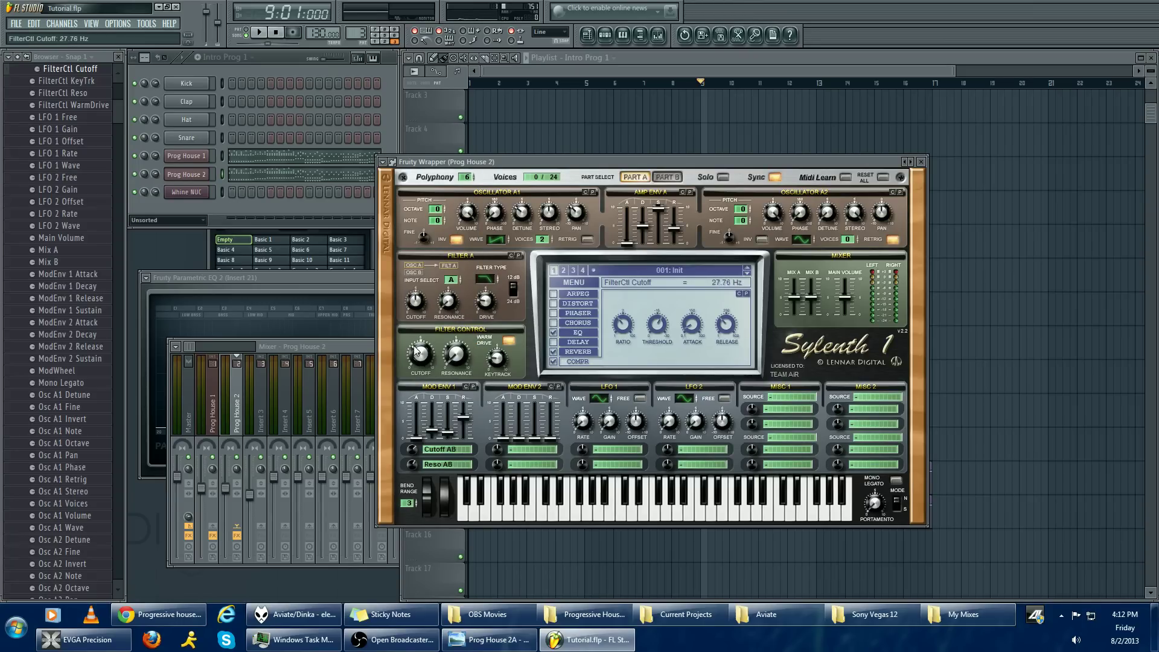
Browse the Prog House 2 parameters and link FilterCtl Cutoff to a Sylenth1 FilterCtl Cutoff automation clip as internal controller
click(383, 163)
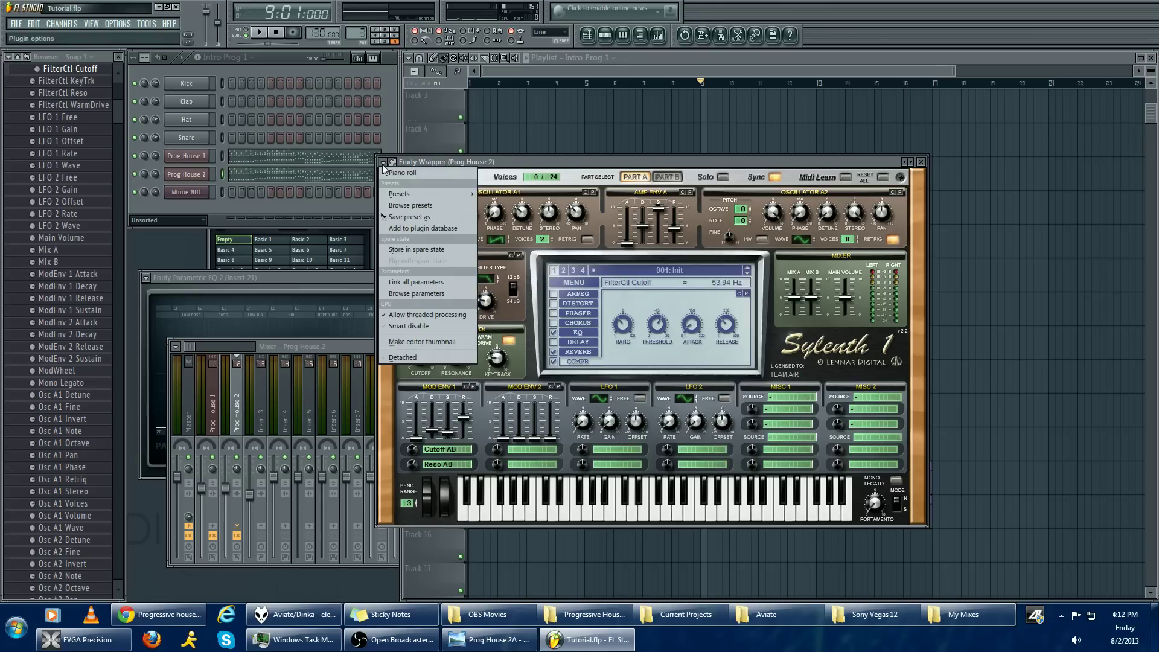
click(436, 295)
scroll(112, 181, down, 6)
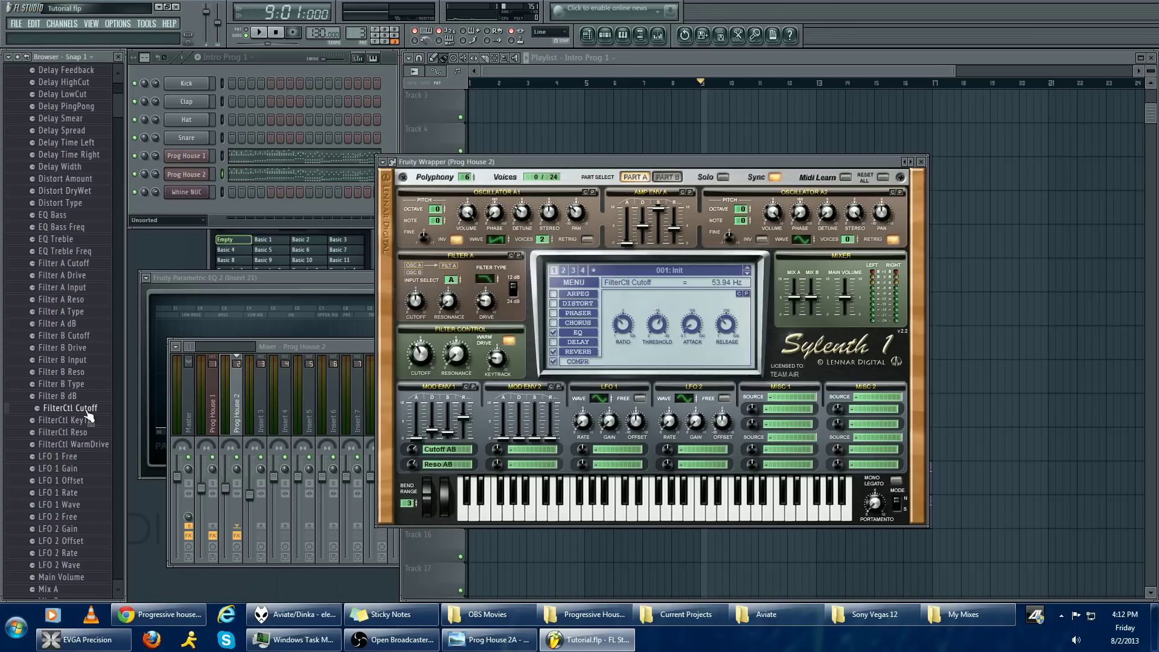
right_click(87, 410)
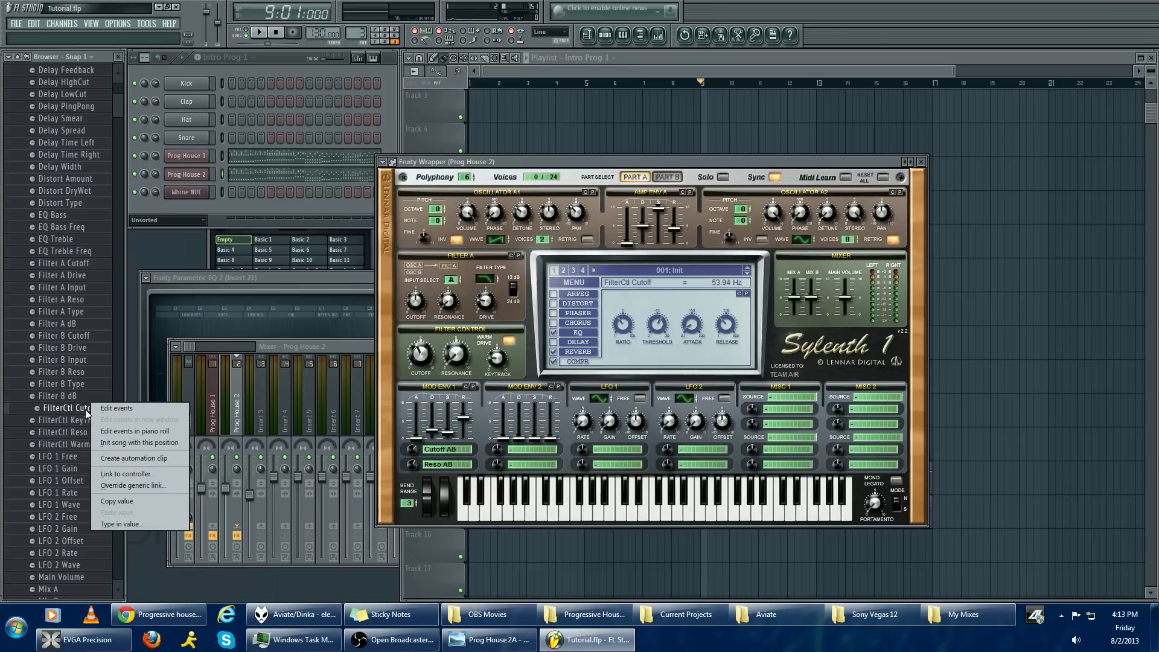
click(162, 472)
click(565, 303)
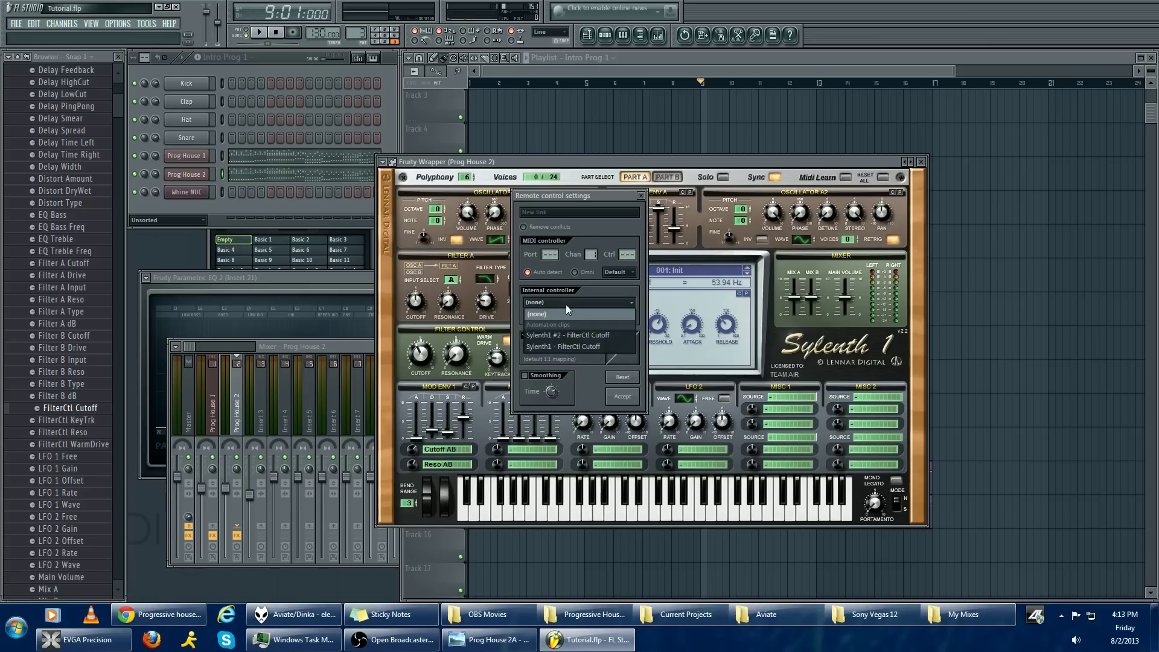
click(593, 342)
click(622, 396)
Play the song in the playlist from bar 1 and move the synth window out of the way
click(711, 74)
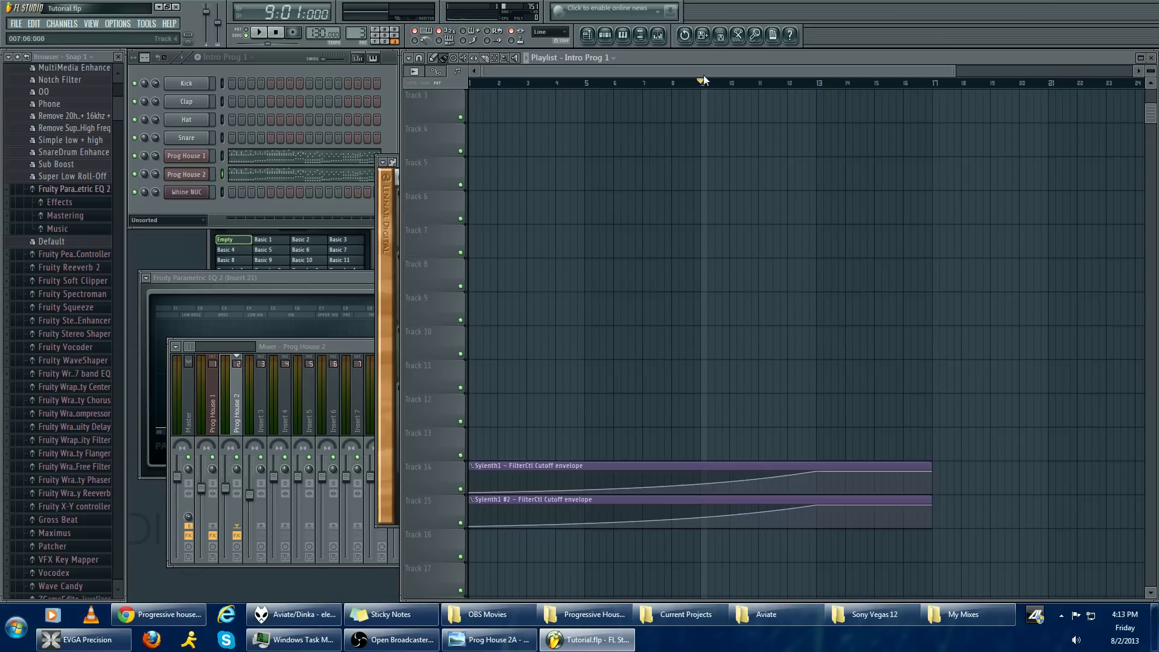
scroll(603, 181, up, 2)
click(485, 83)
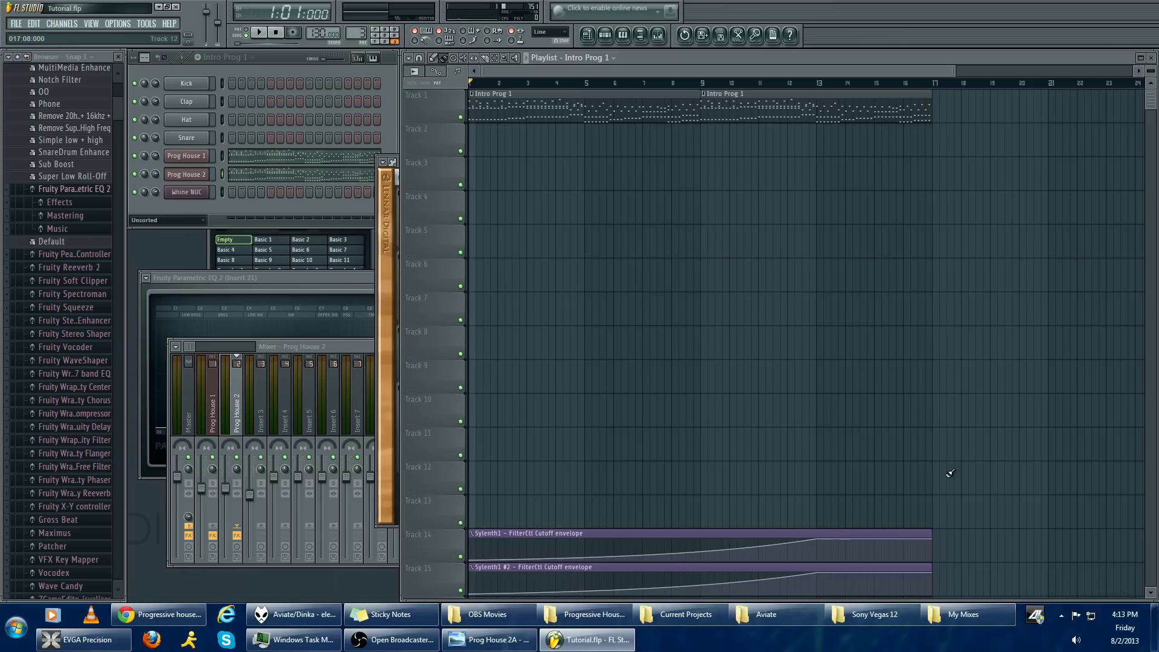
key(space)
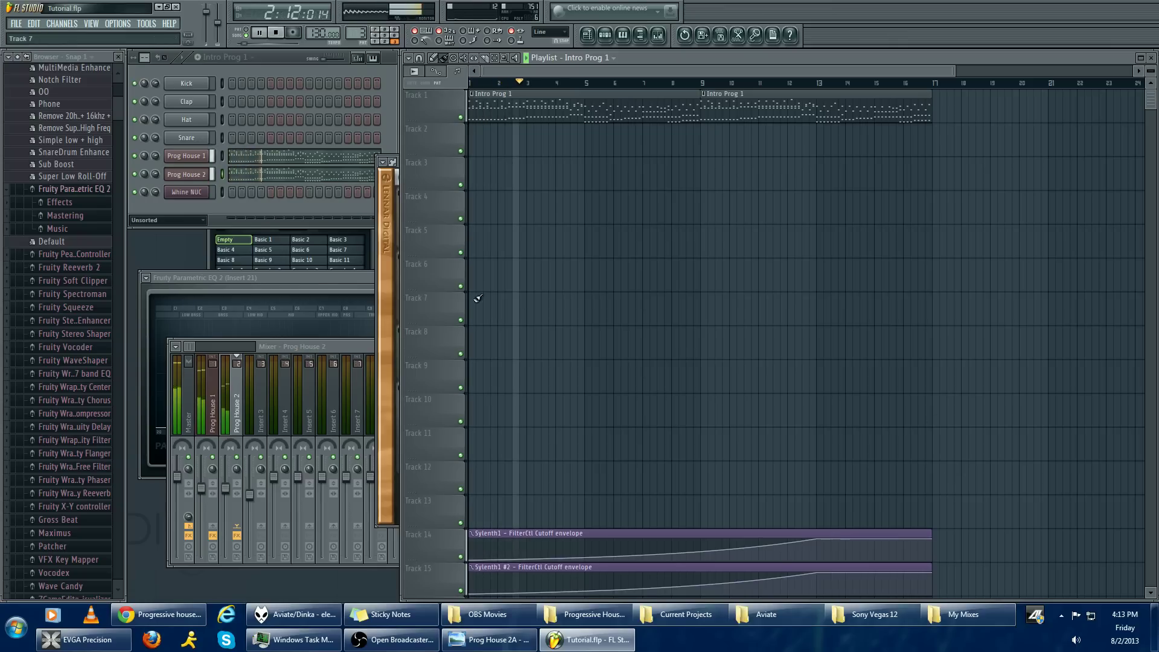
drag(502, 162, 516, 132)
click(595, 68)
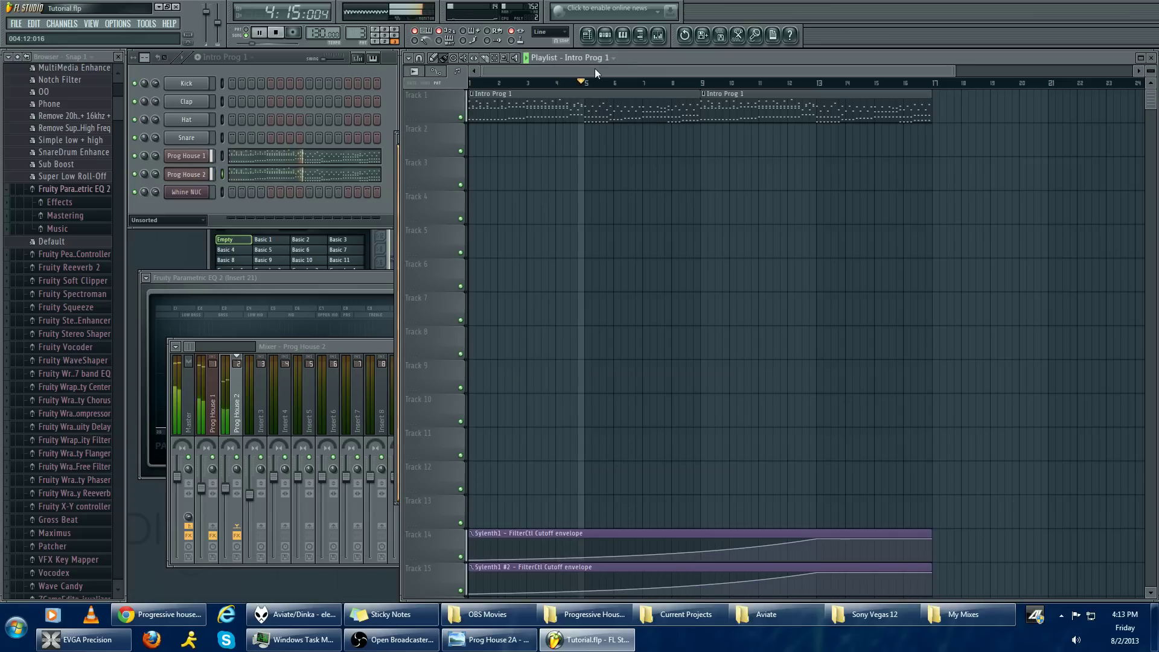
Check the Prog House 1 and Prog House 2 mixer tracks during playback, return to the playlist and stop the song
key(F9)
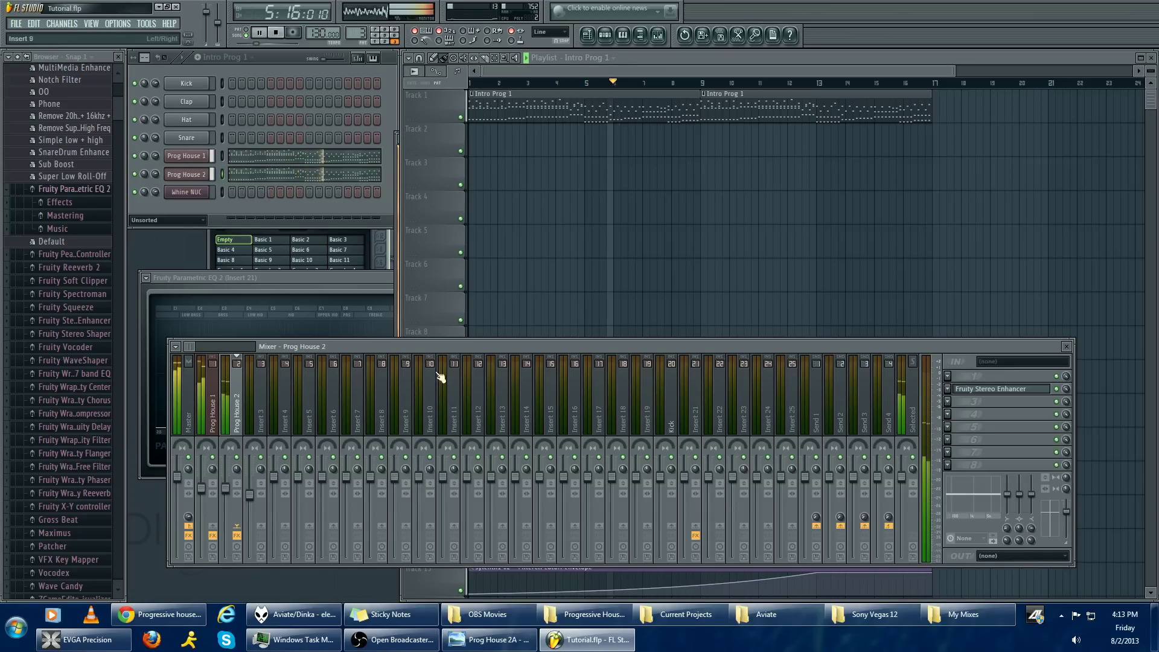
click(213, 421)
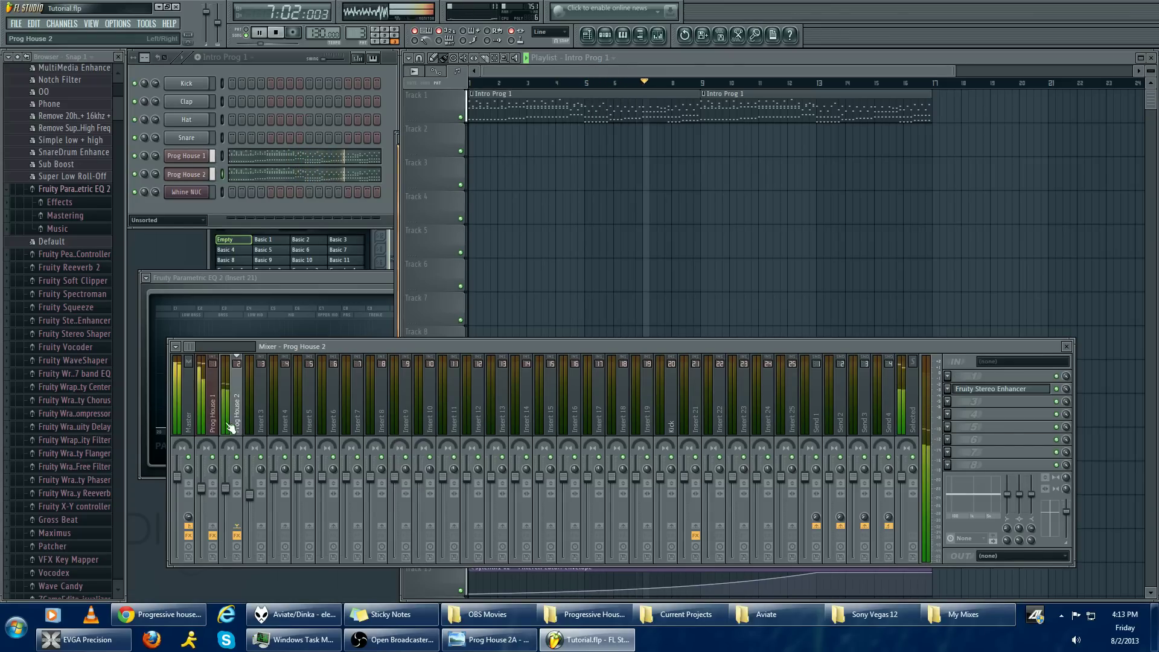
click(236, 423)
click(719, 71)
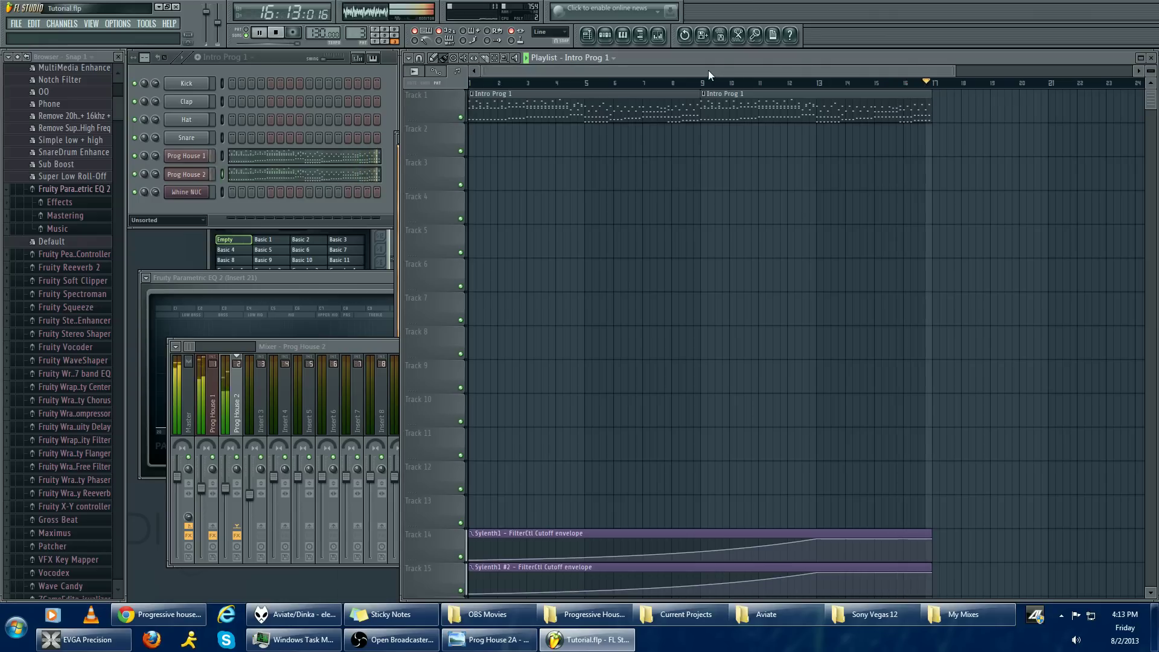
key(space)
click(379, 119)
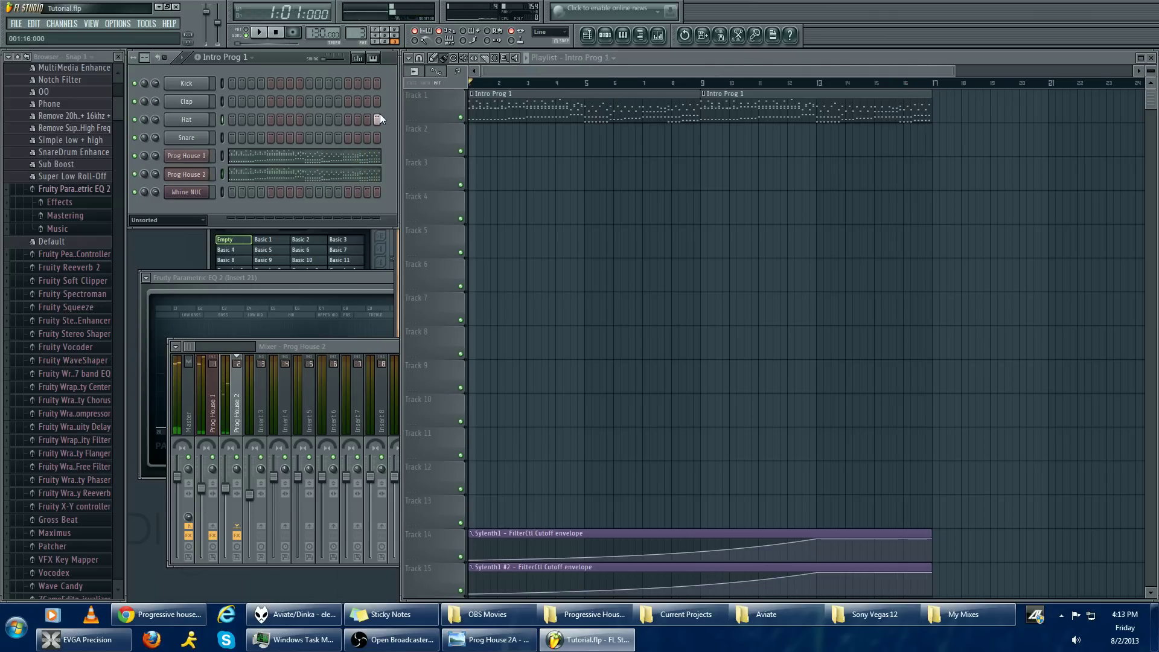
Open the Prog House 1 synth to review it and move its window slightly up
key(F9)
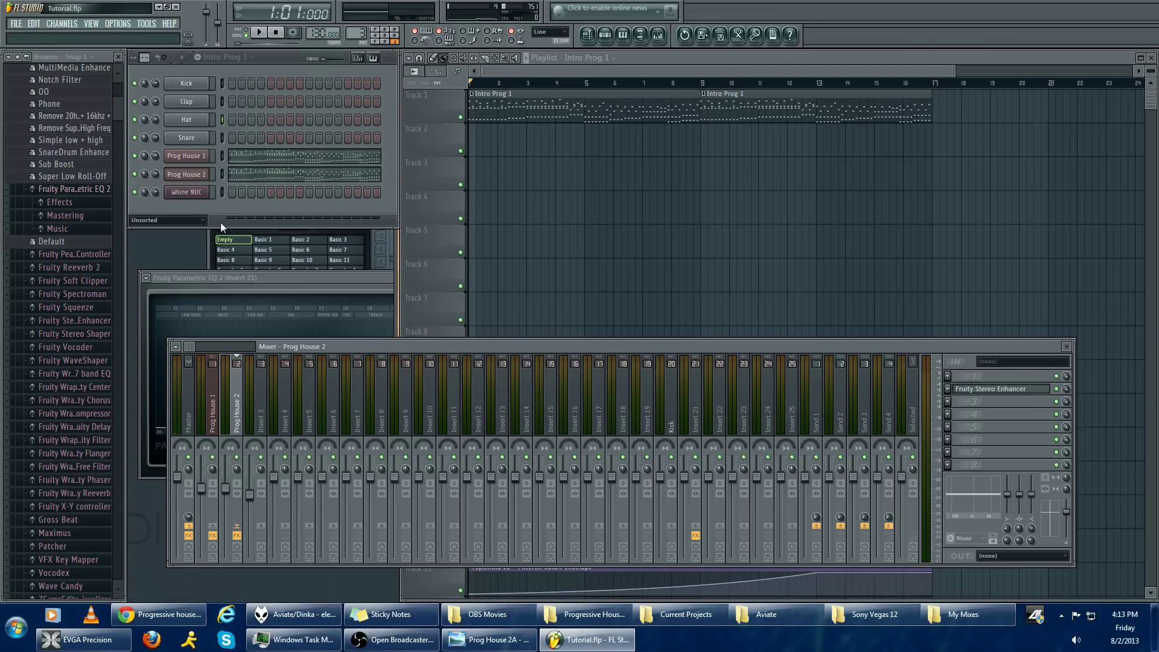
click(186, 156)
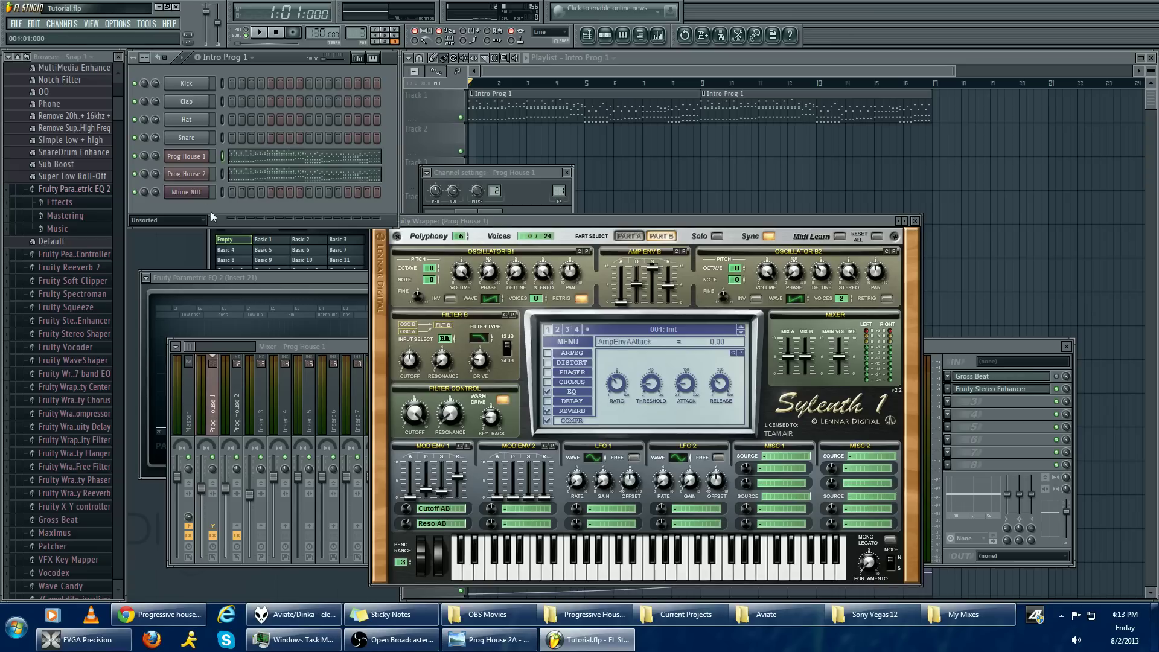
click(640, 74)
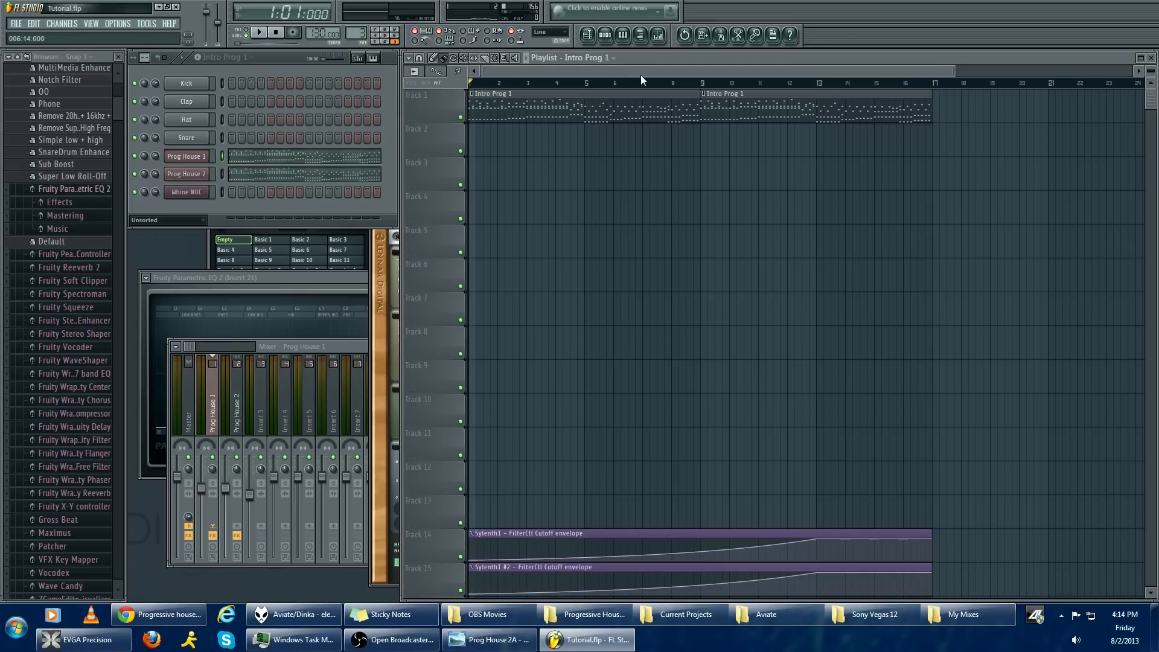
click(378, 313)
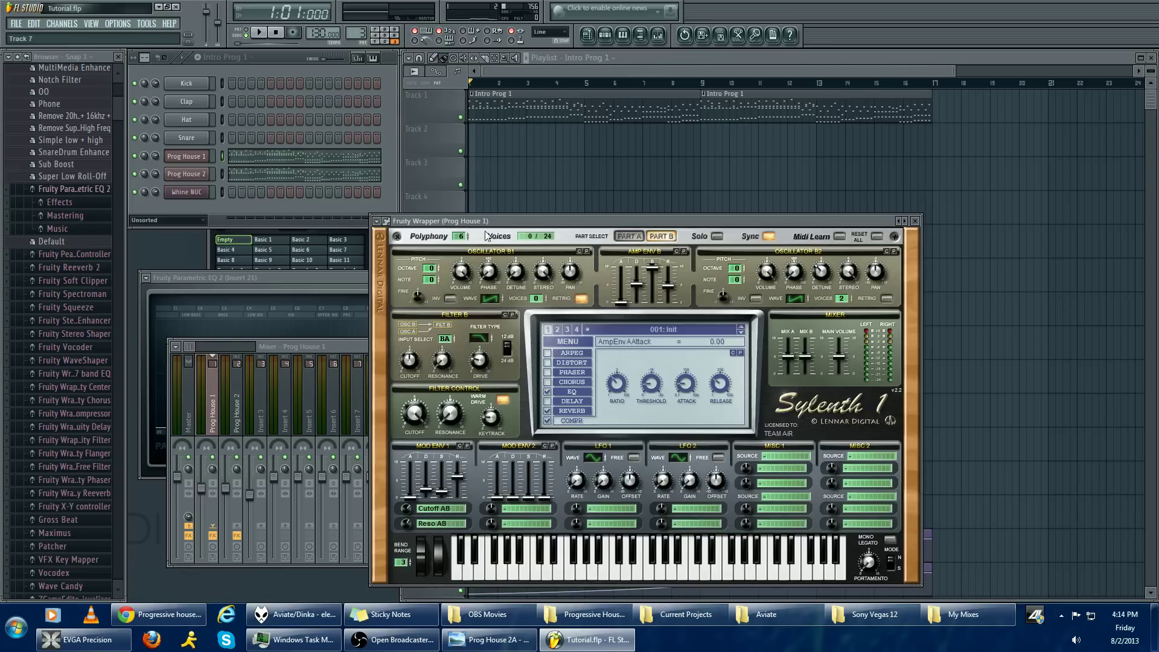
drag(473, 218, 460, 188)
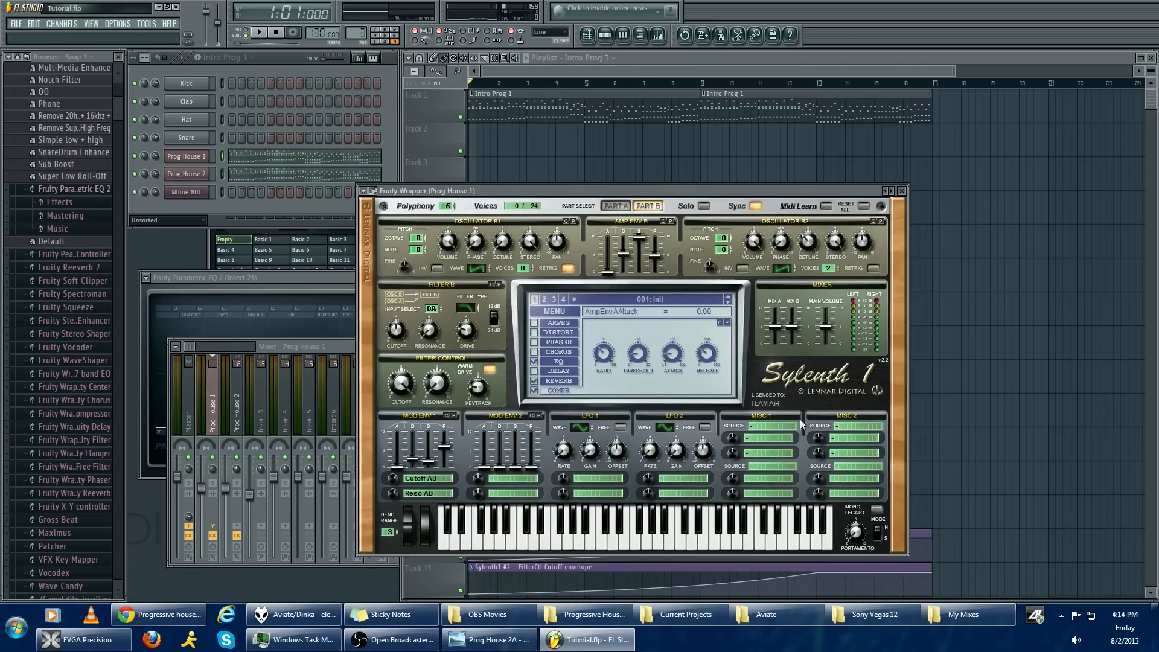
click(401, 169)
Add Gross Beat to the first effect slot of the Prog House 2 mixer track and choose its Sidechain volume preset
key(F9)
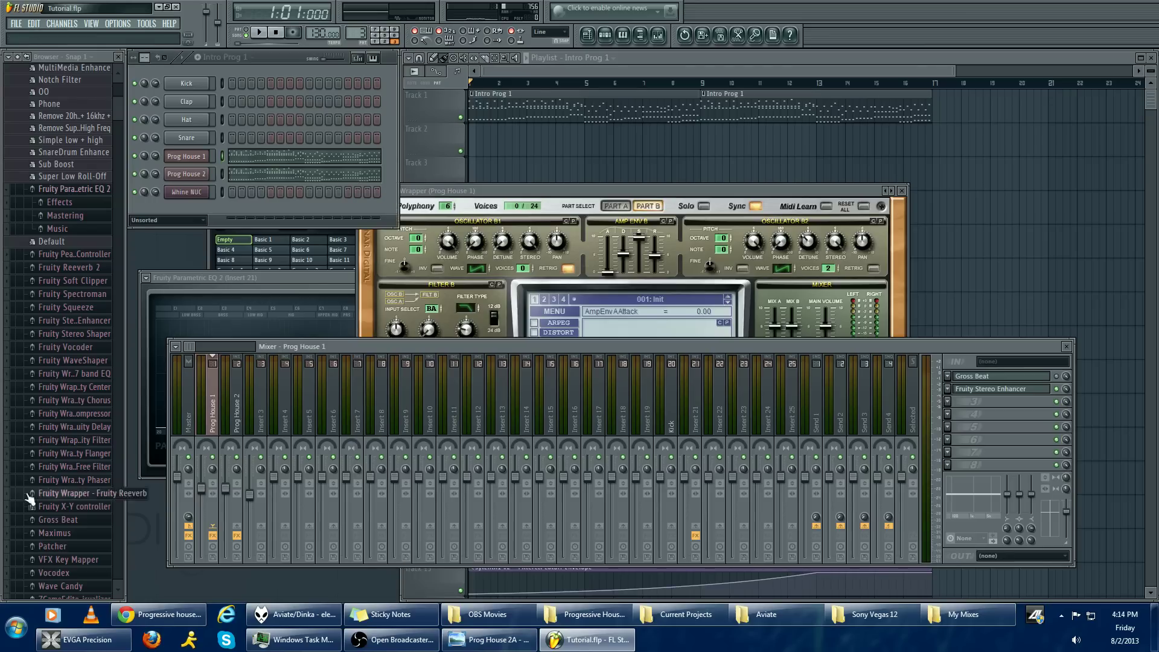
click(237, 416)
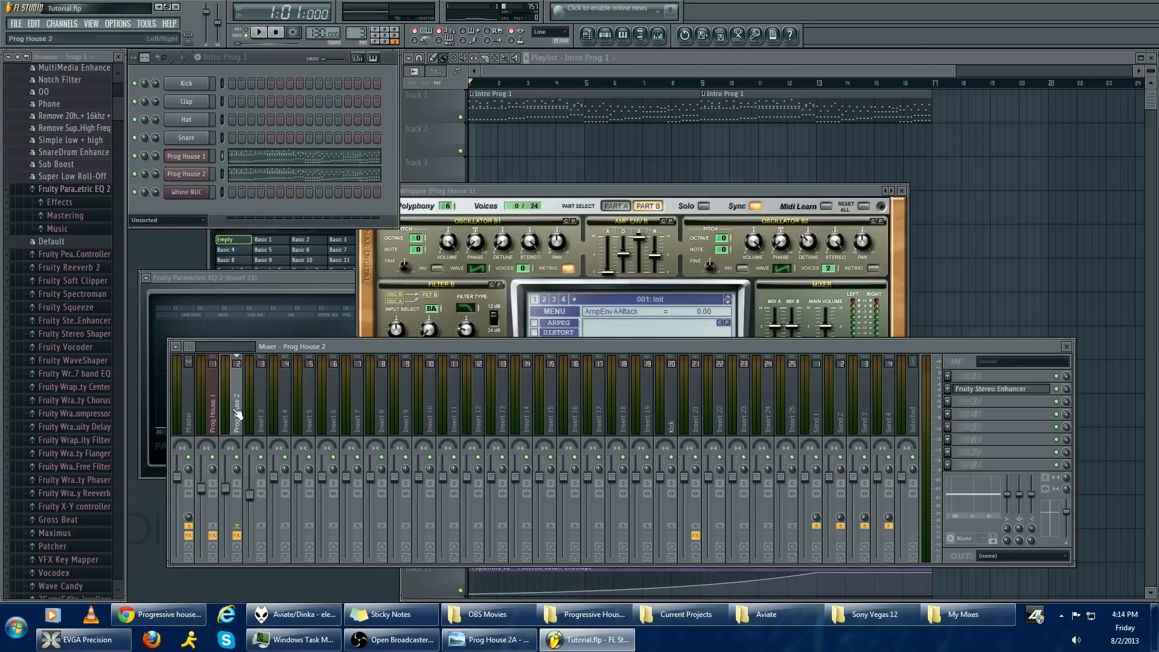
click(952, 380)
click(1086, 47)
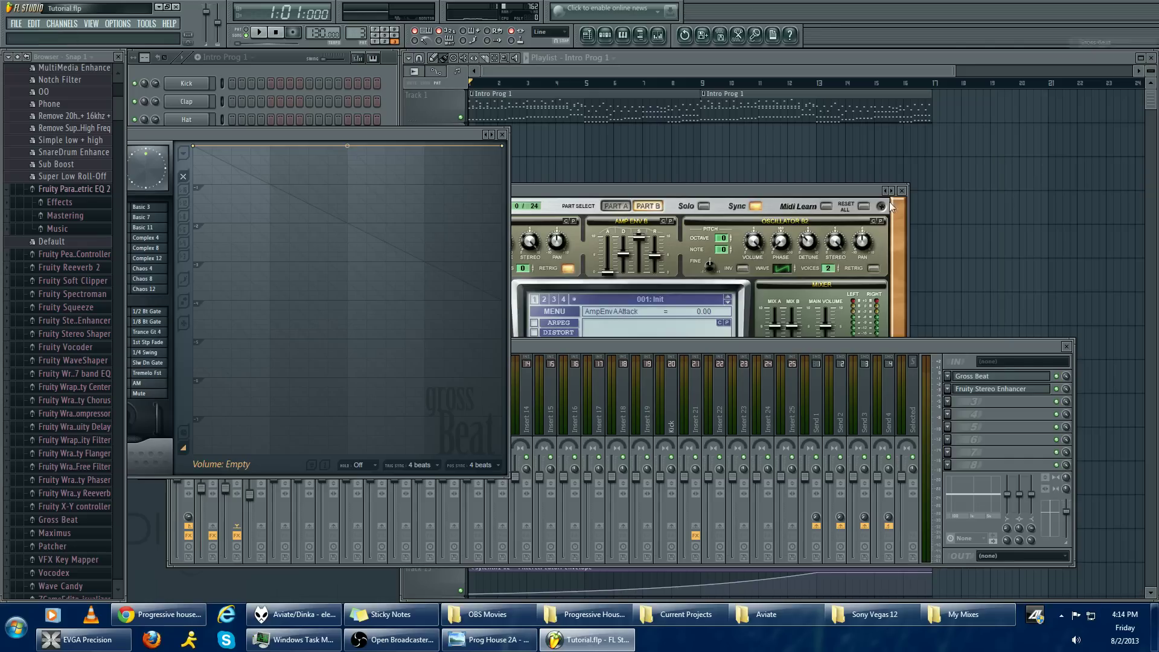
drag(327, 130, 648, 183)
click(477, 434)
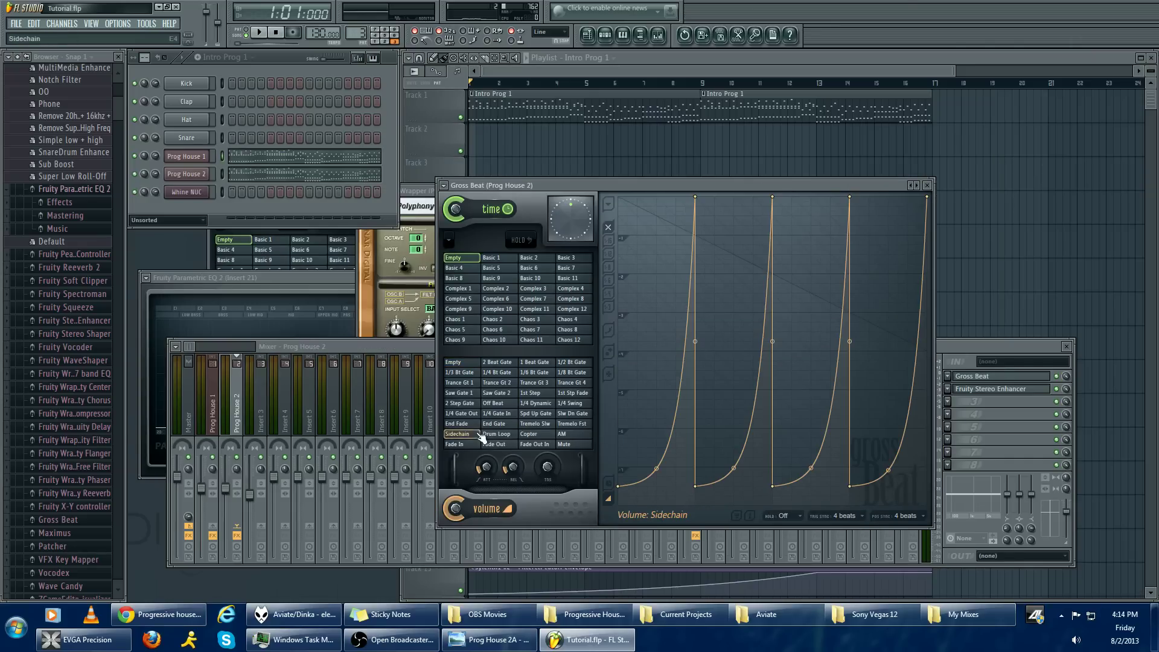
Change the first two rising segments of Gross Beat's Sidechain volume envelope to Double curve
right_click(695, 197)
click(696, 197)
right_click(695, 197)
click(730, 240)
right_click(772, 197)
click(806, 240)
Change the third and fourth rising segments to Double curve, with the third peak at full level and its tension matching the others
right_click(849, 197)
click(904, 404)
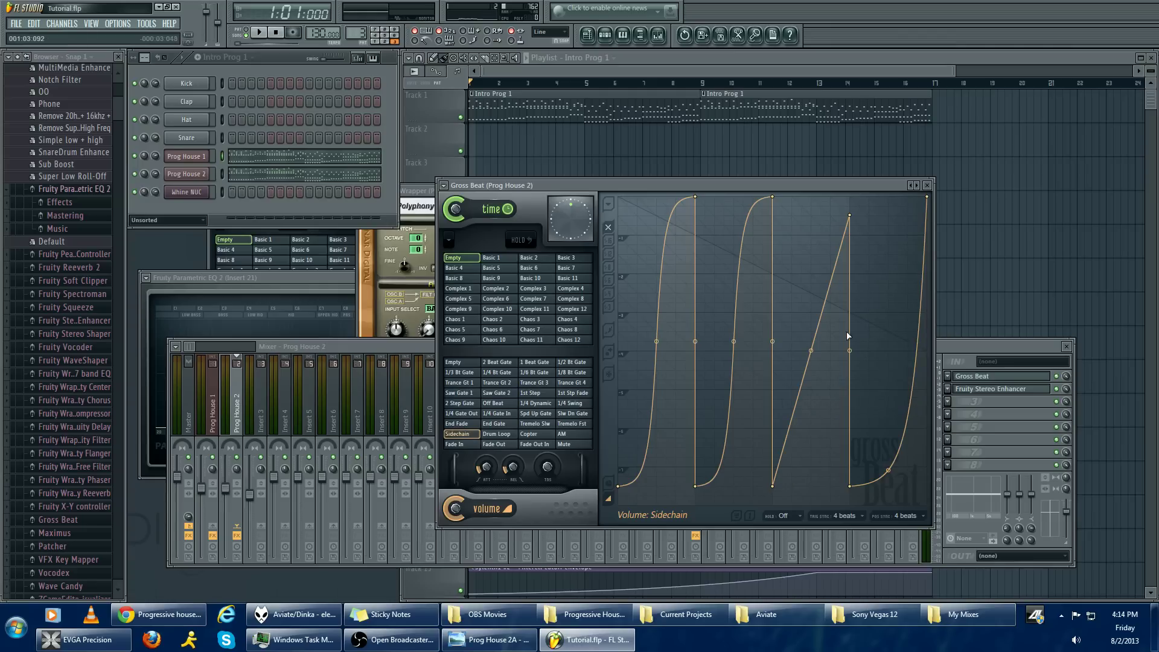
right_click(850, 215)
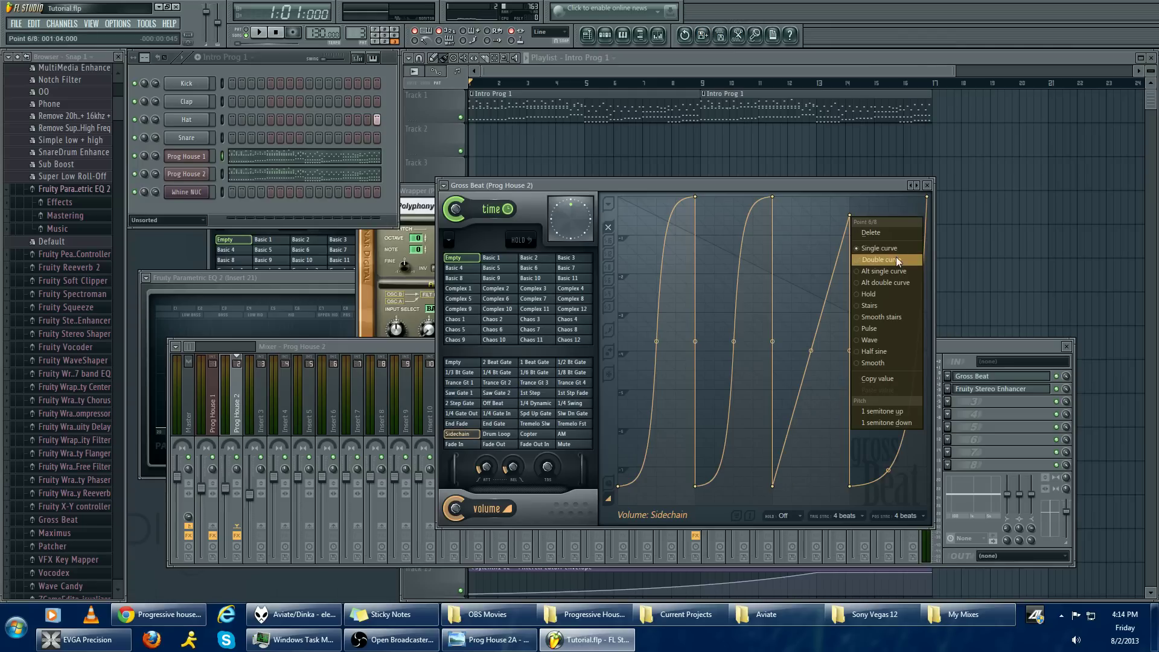
click(895, 256)
drag(855, 216, 855, 197)
drag(810, 341, 811, 307)
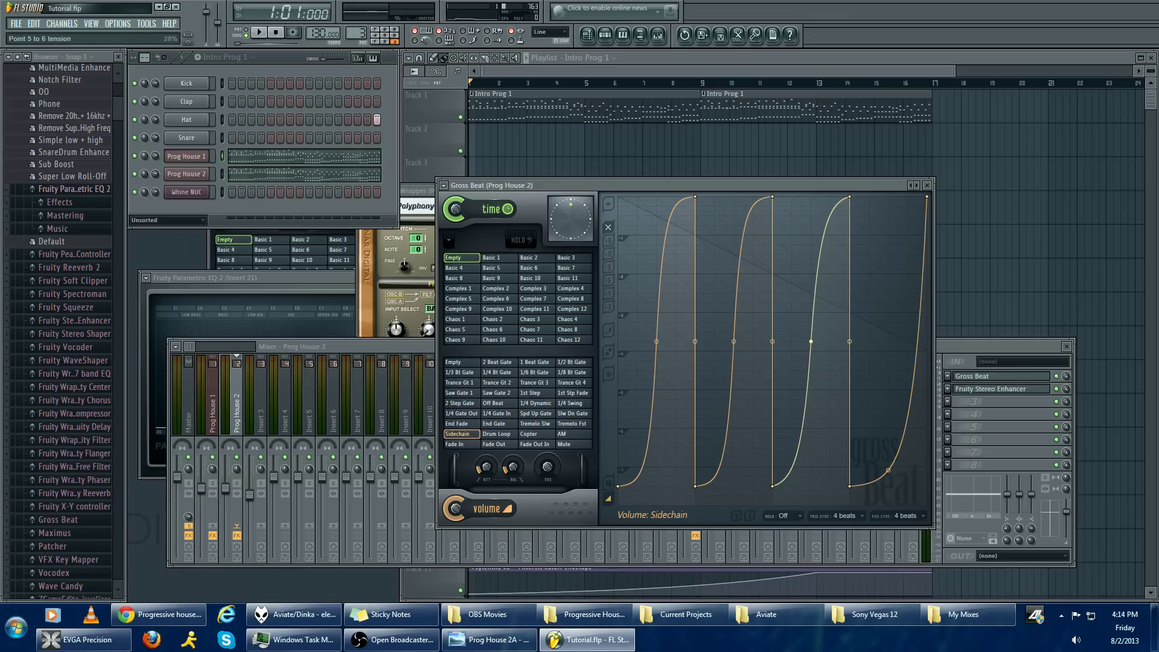
right_click(926, 209)
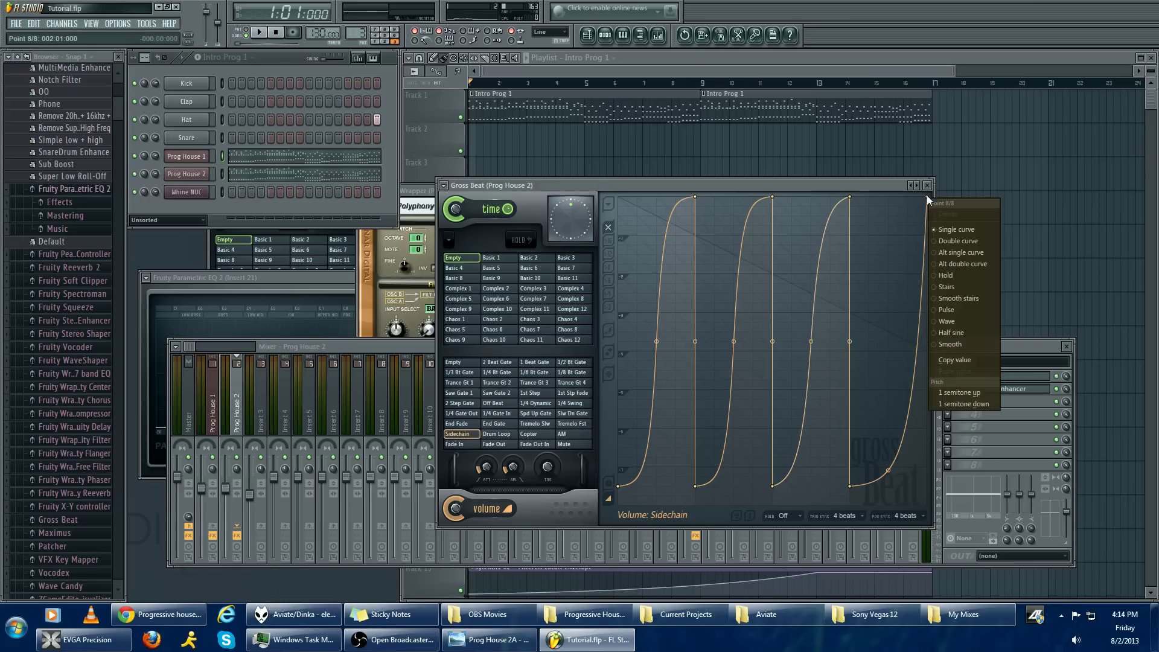
click(962, 242)
Compare with the Gross Beat volume envelope on the Prog House 1 mixer track and return to the playlist
click(175, 387)
click(221, 408)
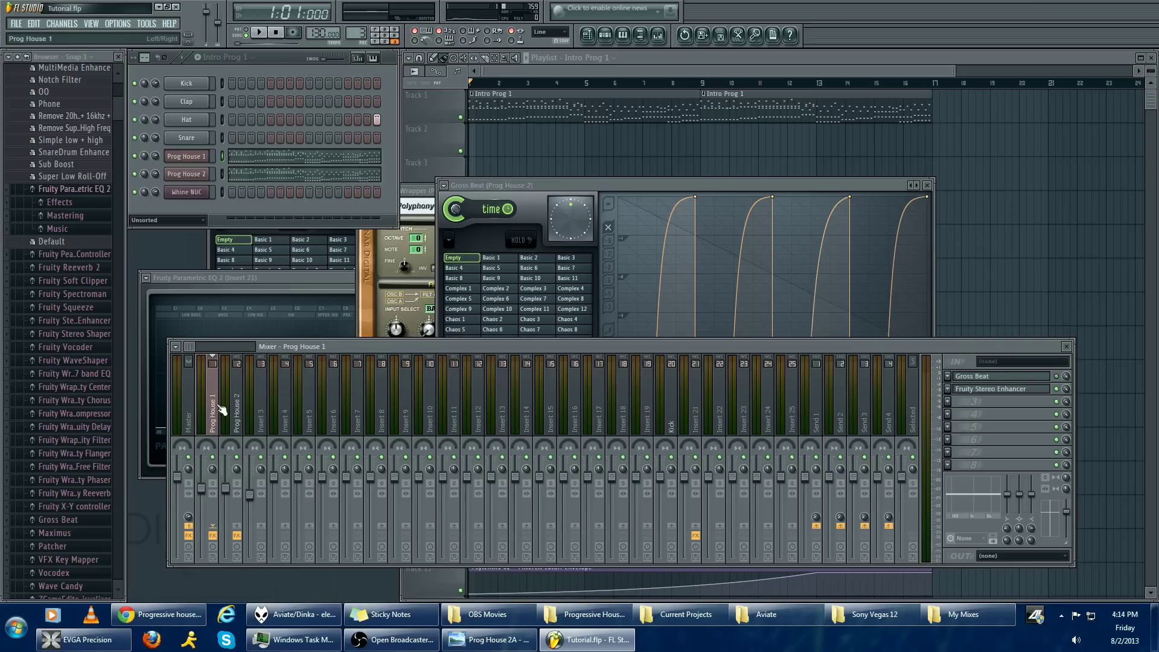
click(1037, 377)
click(1055, 356)
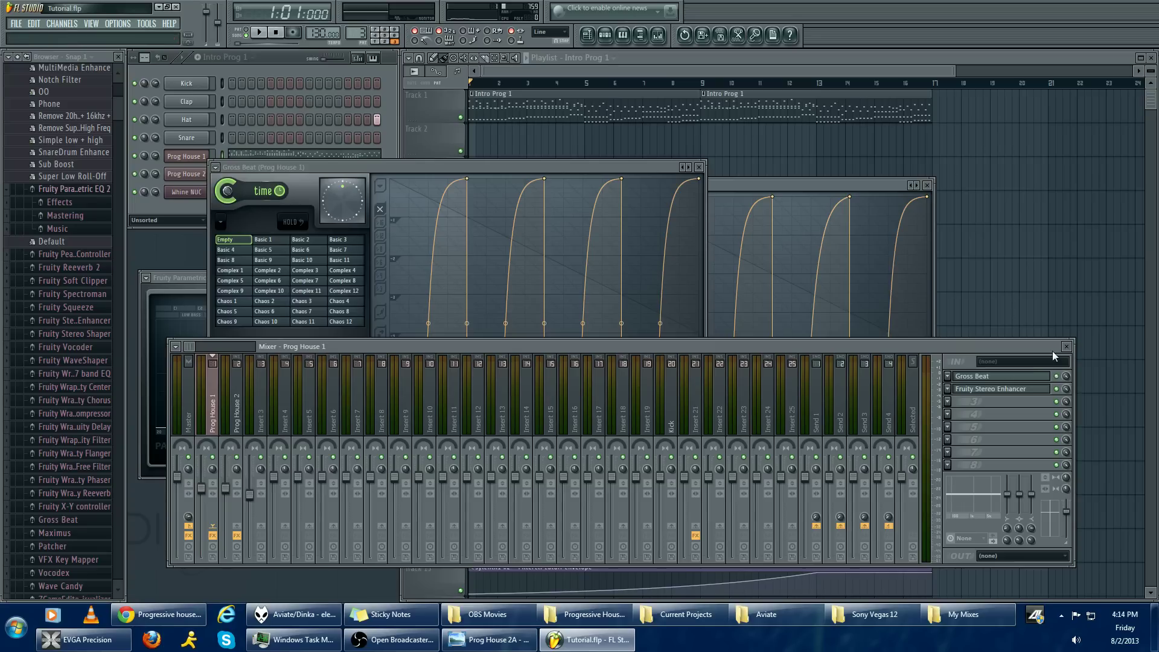
click(382, 125)
click(552, 71)
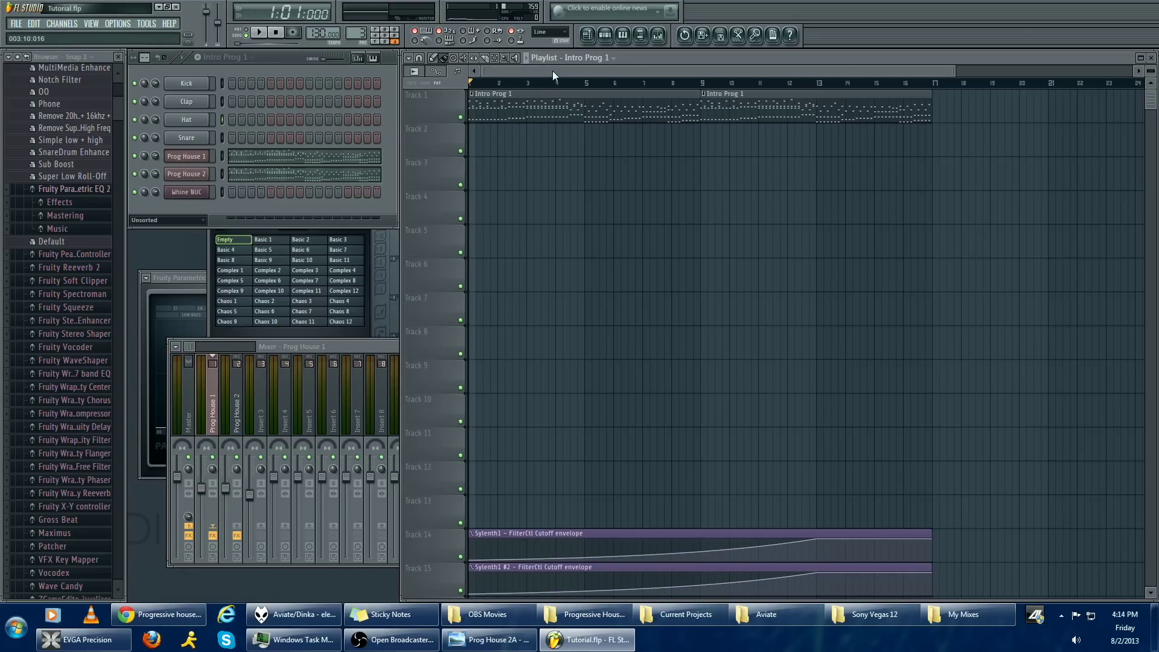
Unmute playlist tracks 35 and 36 with the kick clips and play the song from bar 1
key(F9)
click(443, 266)
scroll(459, 290, down, 10)
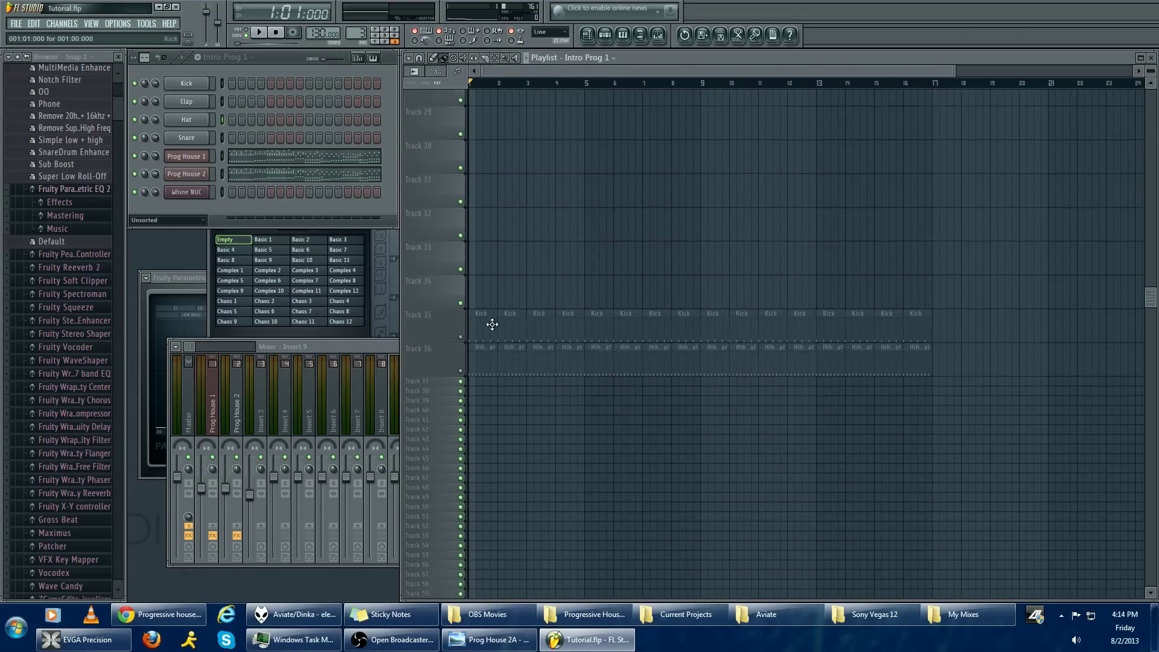
click(462, 320)
click(459, 354)
key(space)
scroll(586, 270, up, 9)
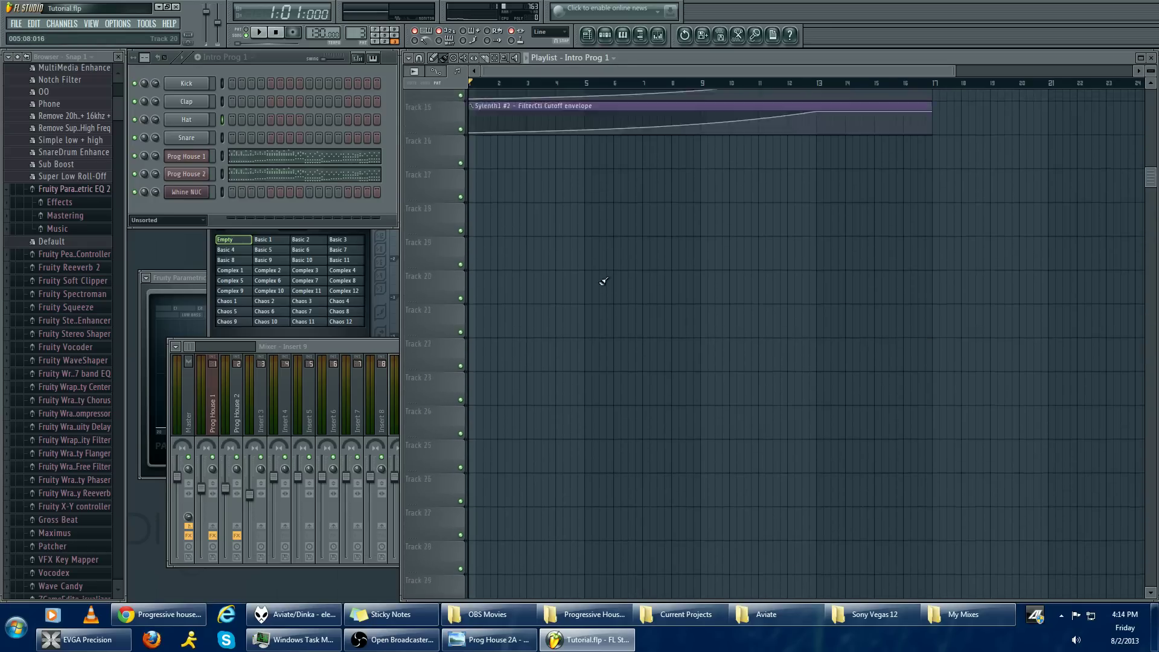
scroll(586, 271, up, 2)
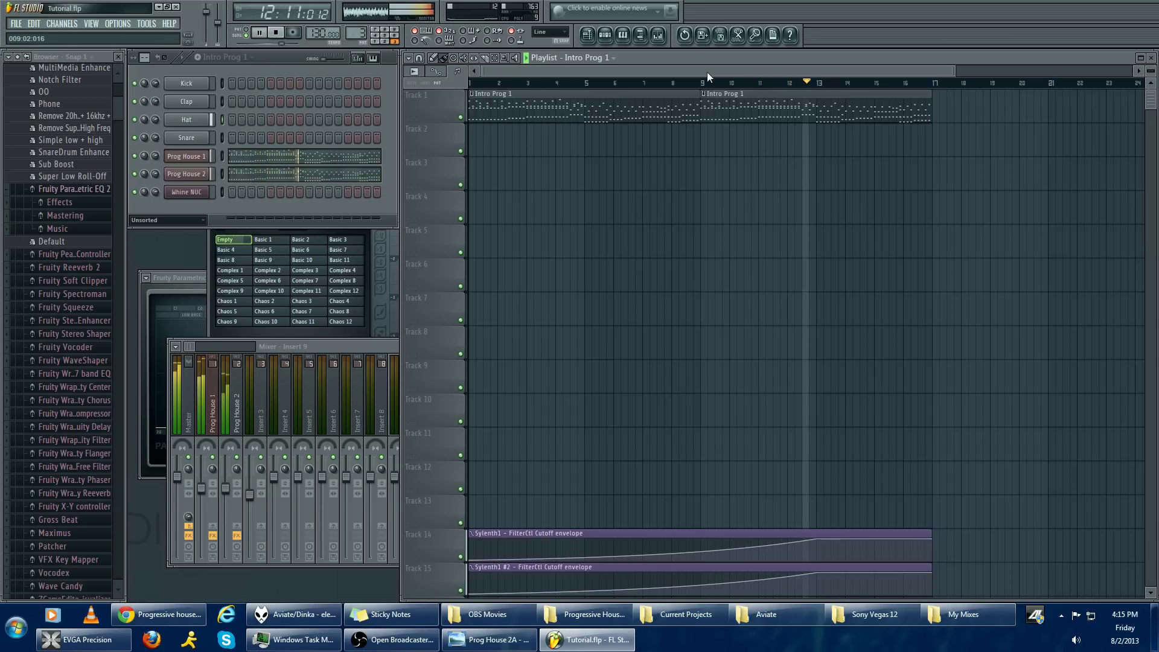
Check the mixer levels with the kick playing, return to the playlist and stop the song
double_click(388, 348)
drag(388, 348, 390, 336)
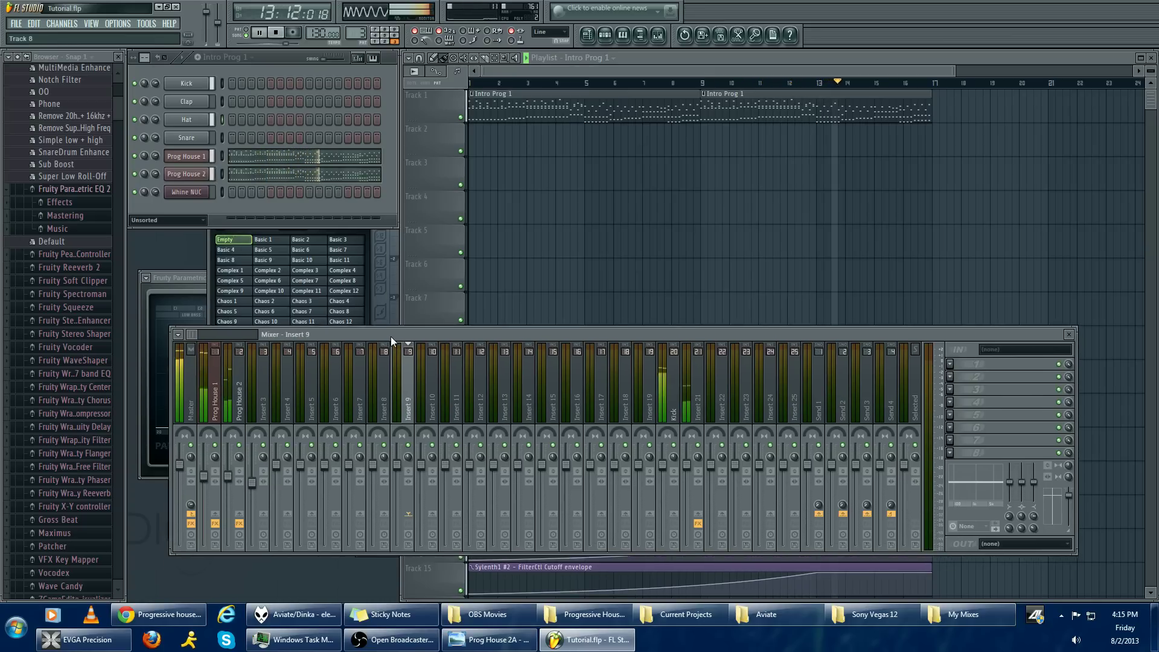
click(794, 70)
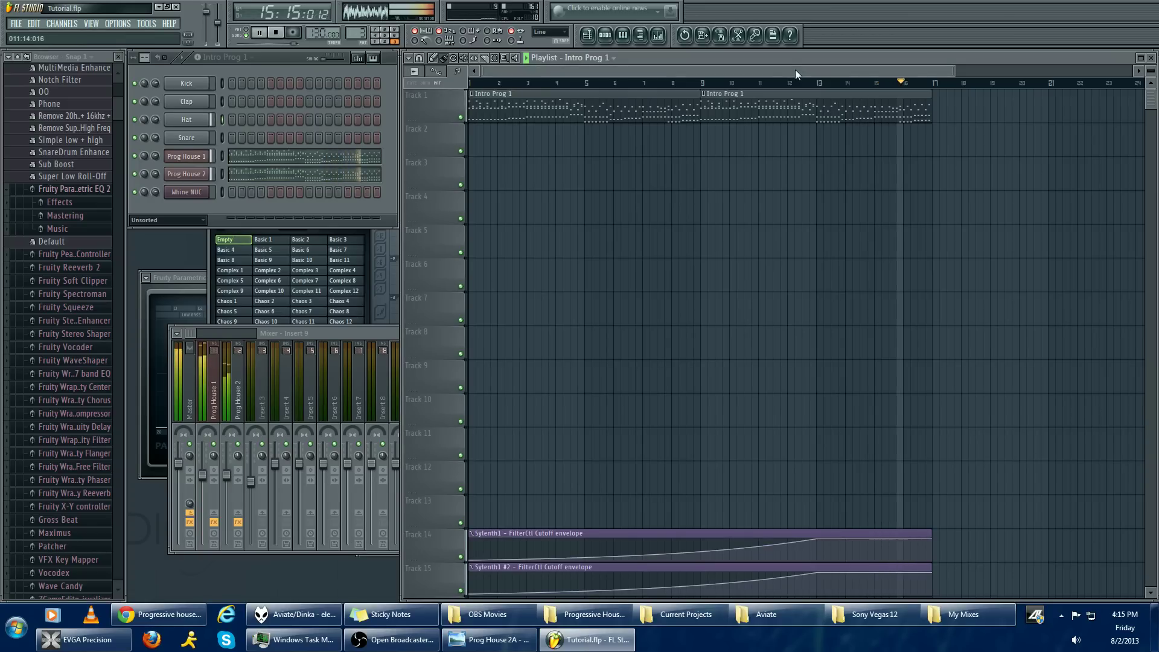
key(space)
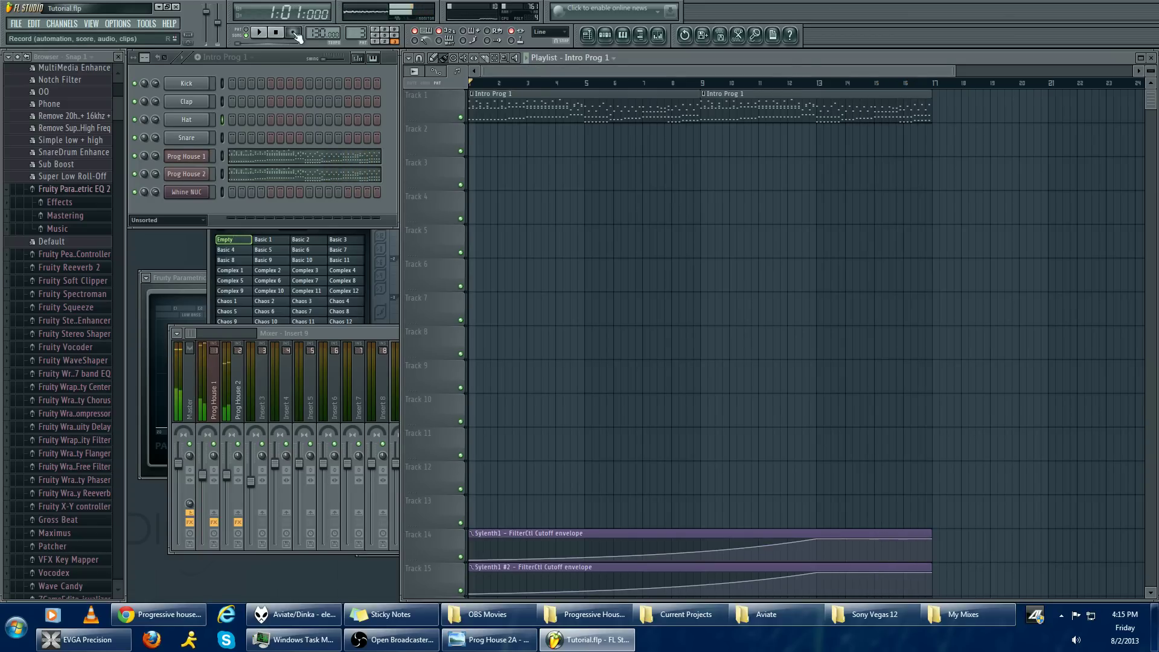